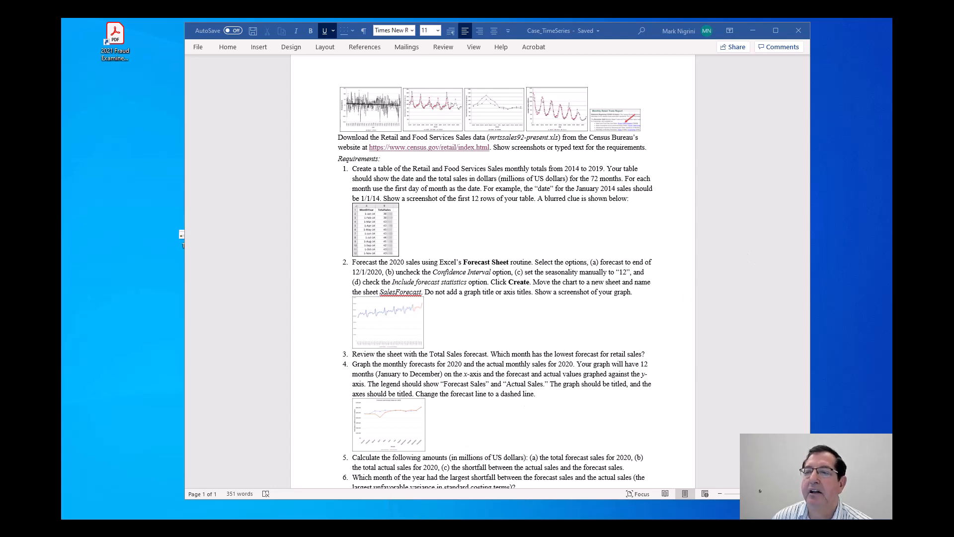
Step: Open the Monthly Retail Sales page on the Census Bureau's retail site and look through it for the sales data
drag(953, 34, 513, 24)
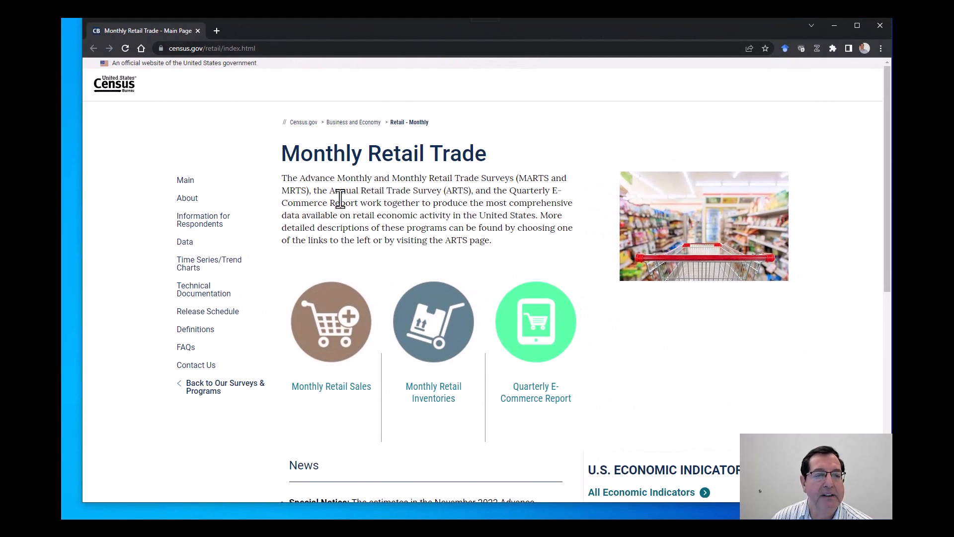
click(327, 391)
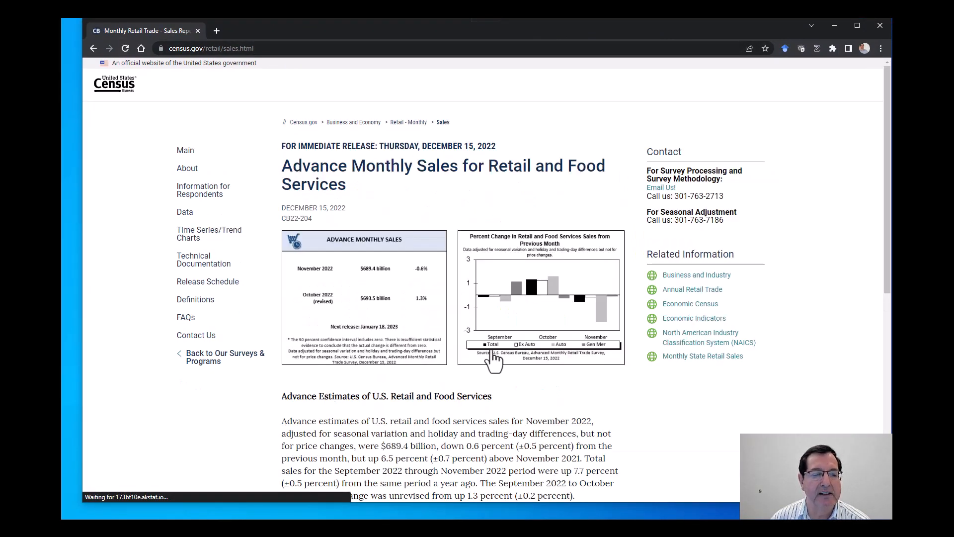
scroll(577, 350, down, 8)
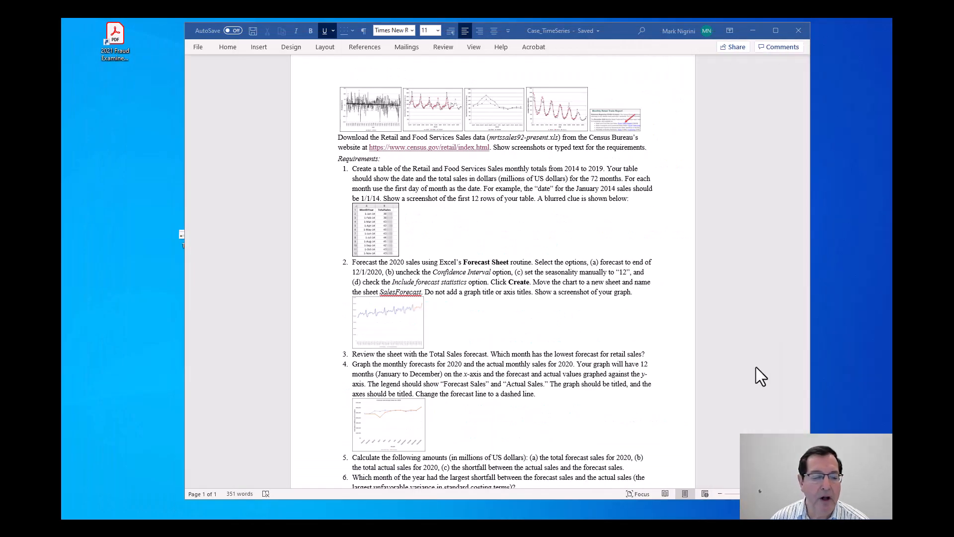
Step: Switch to the mrtssales92-present workbook in Excel and enlarge its window to fill the screen
key(alt+Tab)
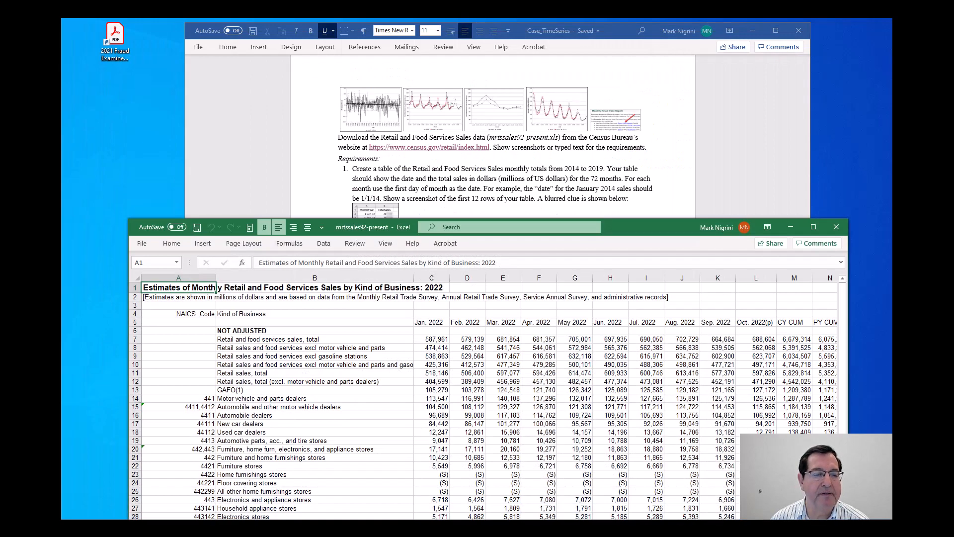
drag(615, 226, 592, 23)
click(789, 26)
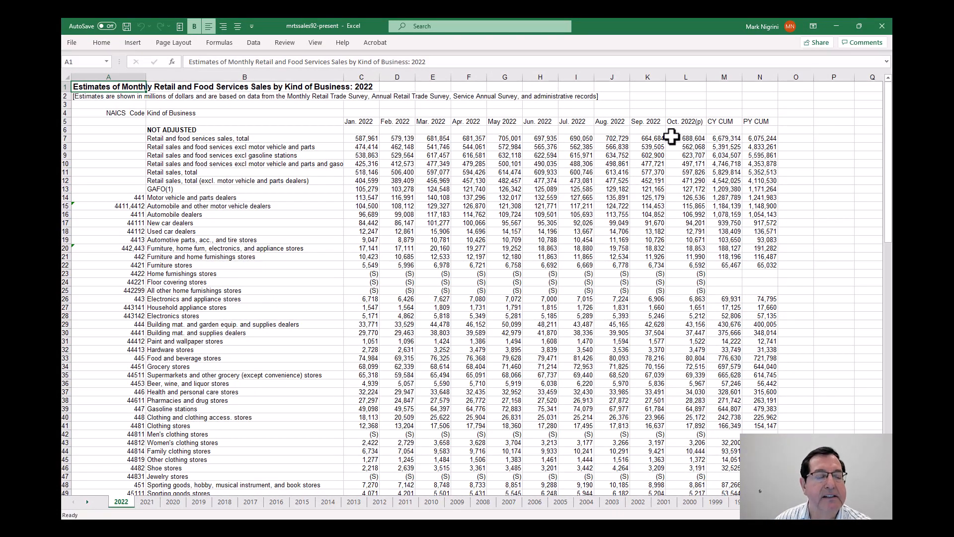
Step: Examine the 2022 sheet's NOT ADJUSTED section, its month headings and the monthly retail and food services sales totals
click(214, 130)
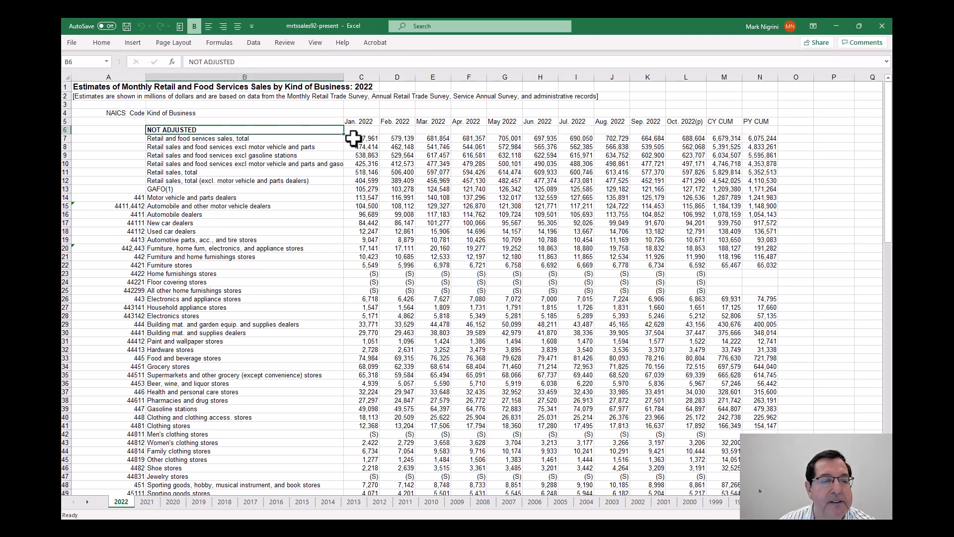
drag(357, 123, 694, 125)
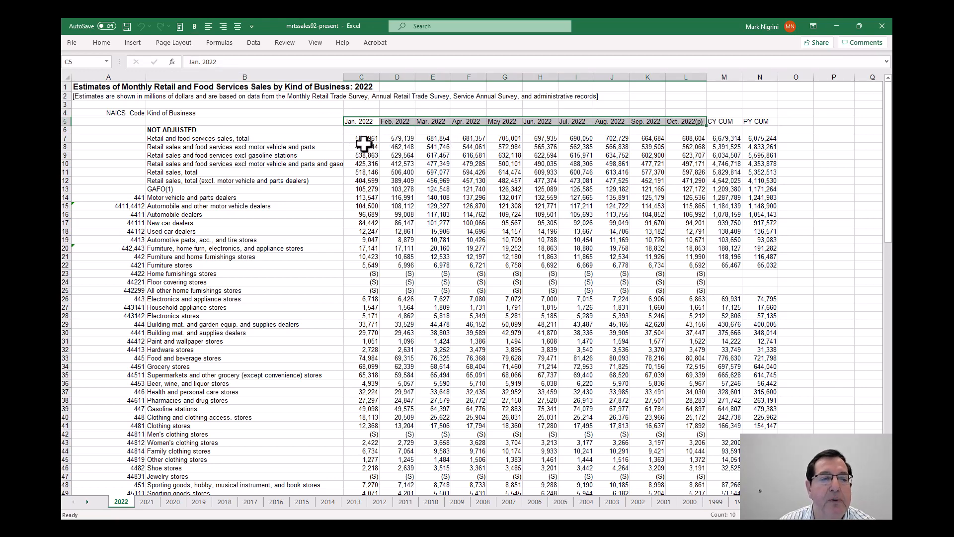
drag(361, 141, 699, 149)
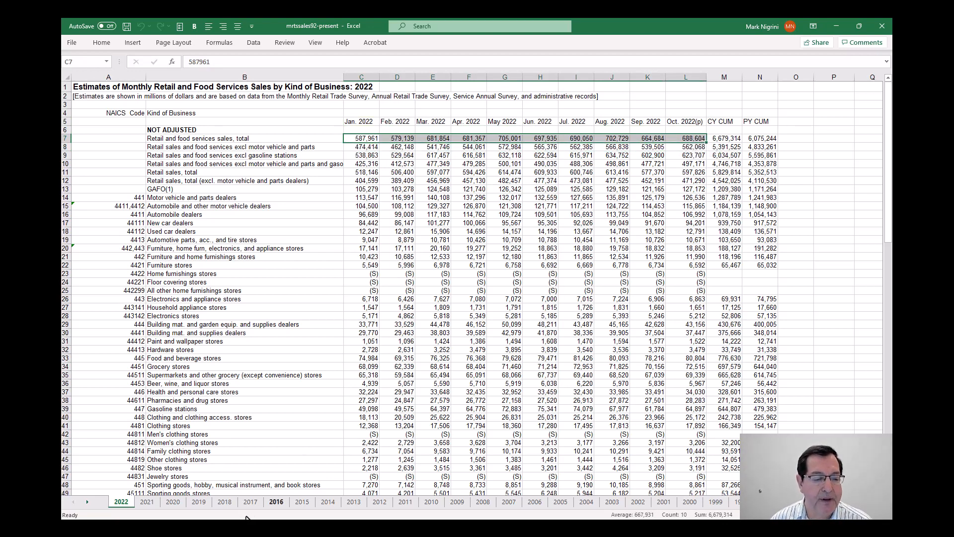
Step: Check the required year range in the Case_TimeSeries document in Word, and open the 2014 sheet of the mrtssales92-present workbook in Excel
click(278, 528)
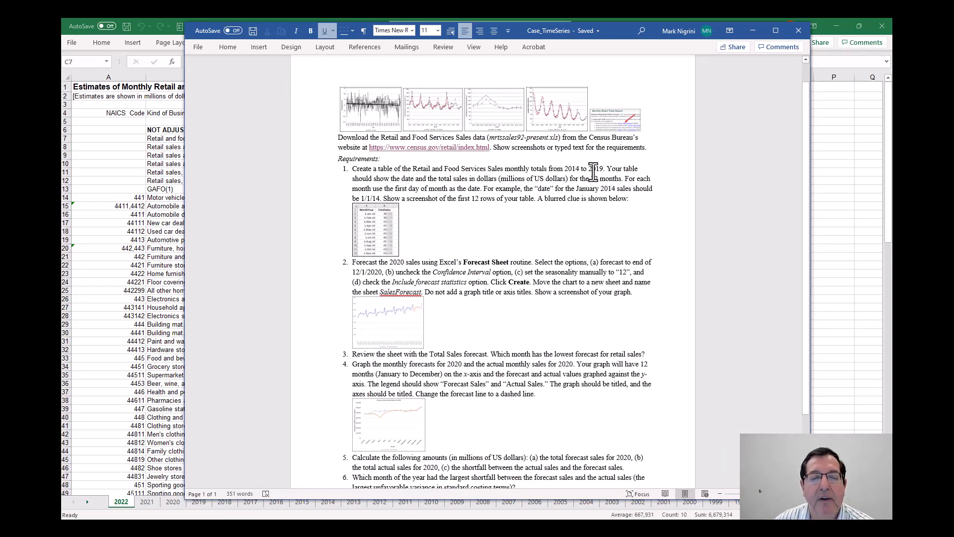
click(754, 31)
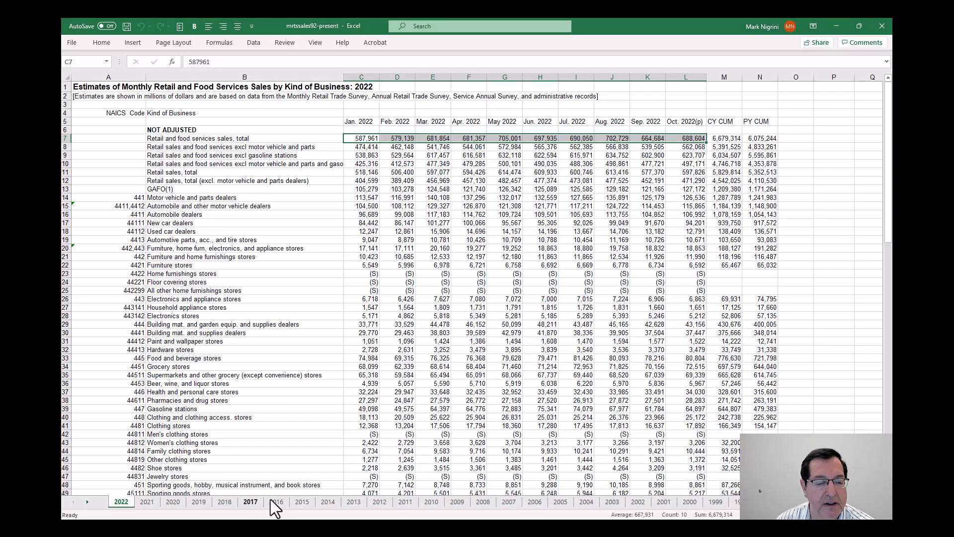
click(329, 502)
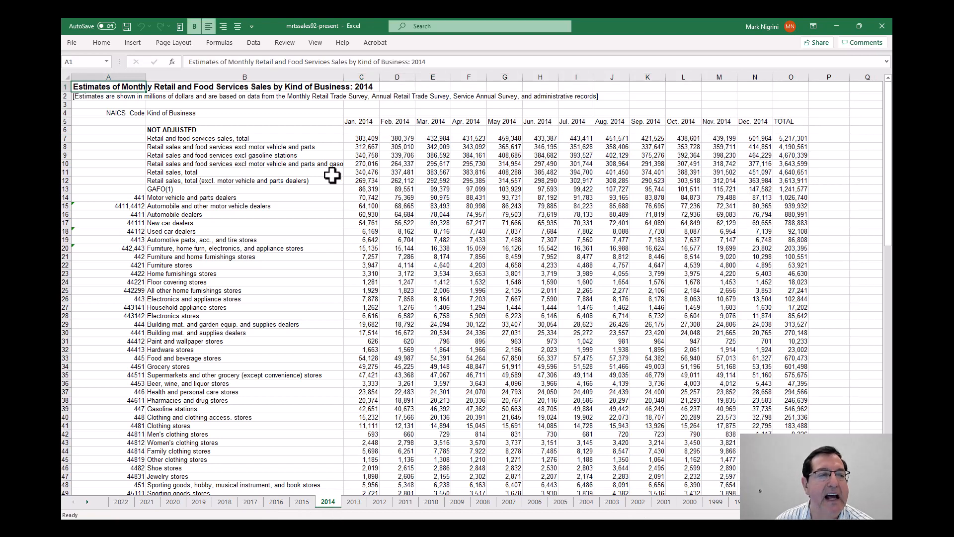
Step: Create a new blank workbook for the sales table
click(72, 43)
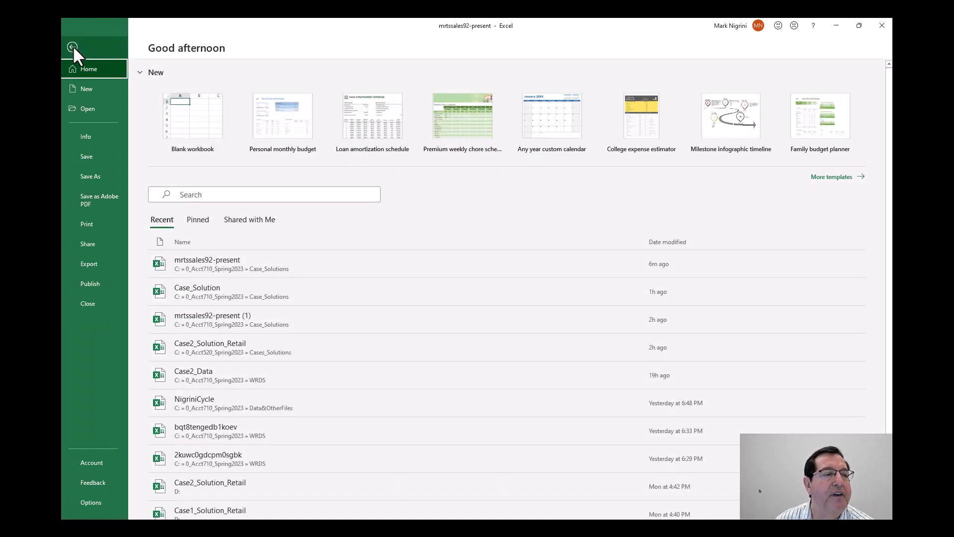
click(86, 89)
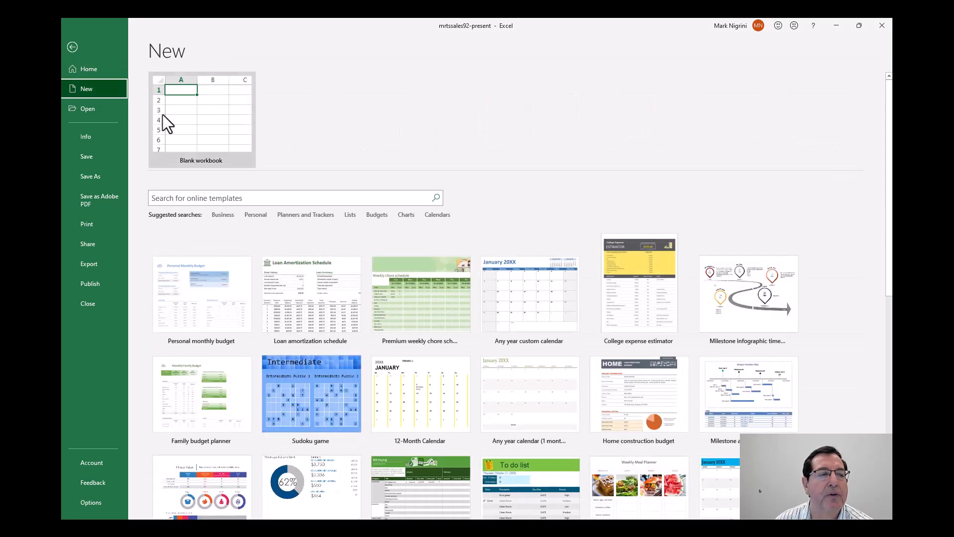
click(212, 118)
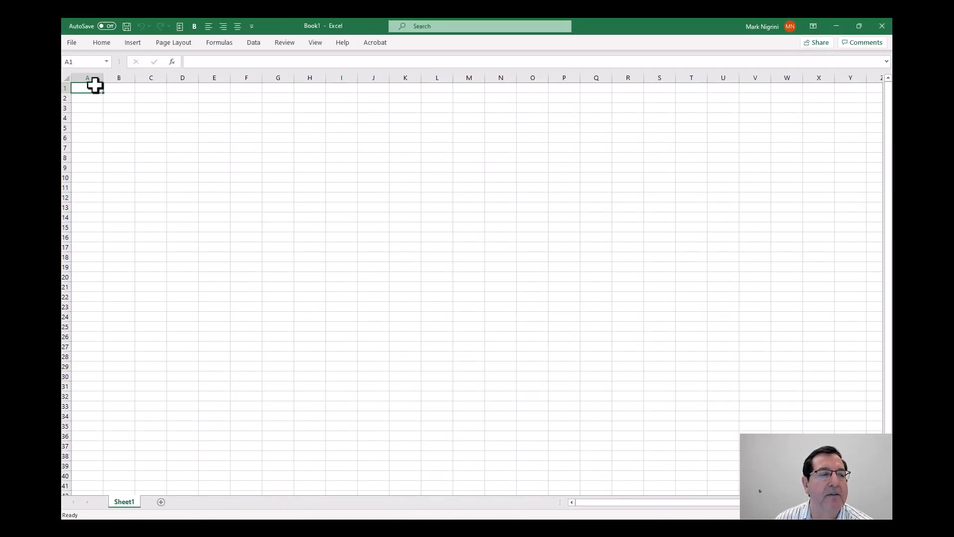
Step: Set the width of columns A and B to 12
drag(90, 74, 108, 74)
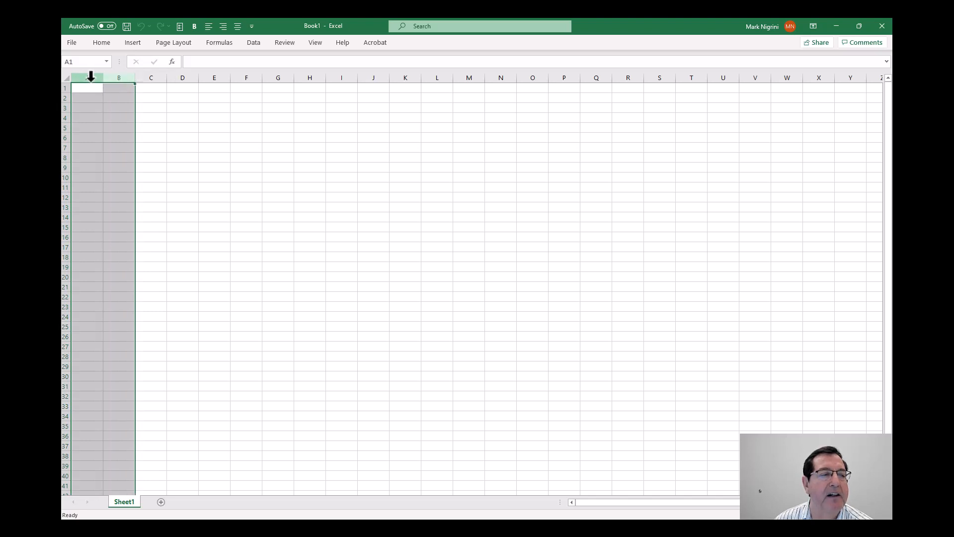
right_click(89, 75)
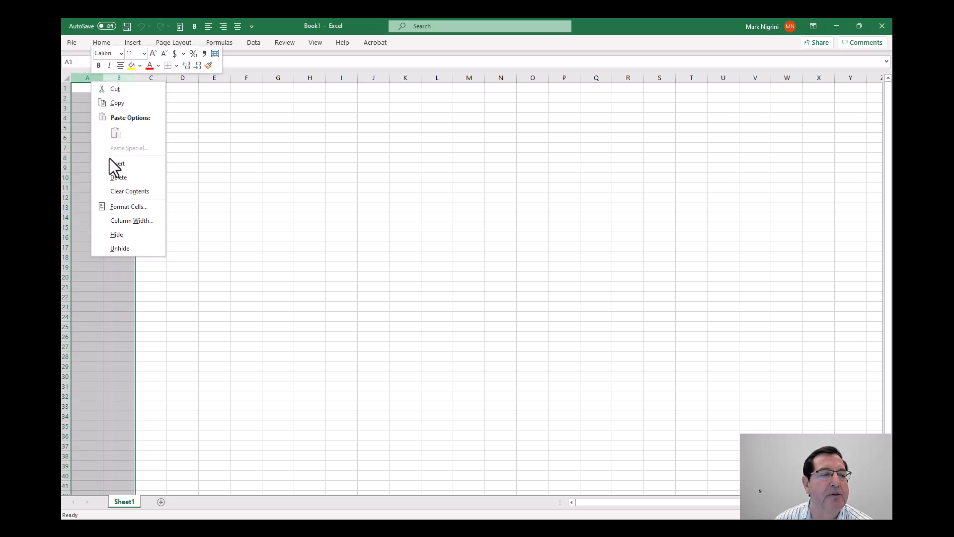
click(138, 221)
text(12)
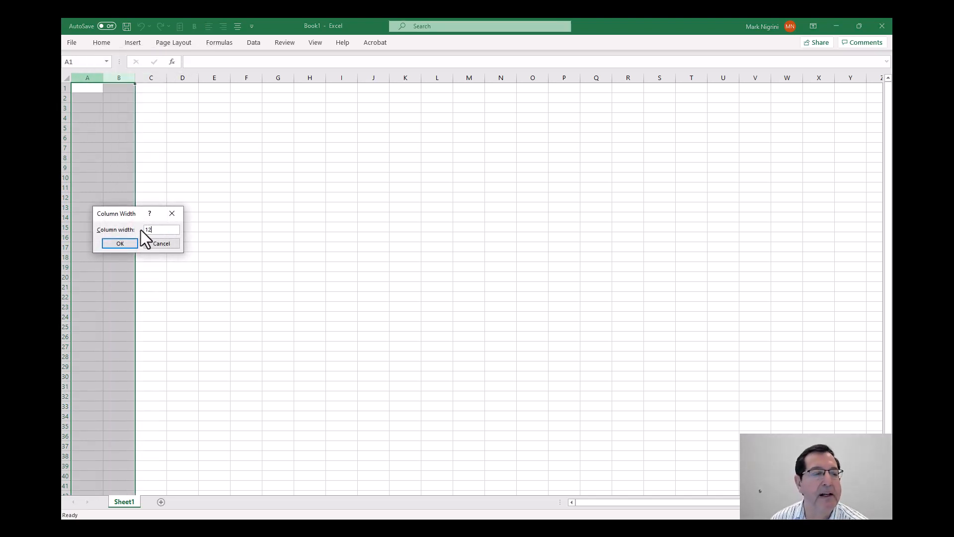
click(121, 243)
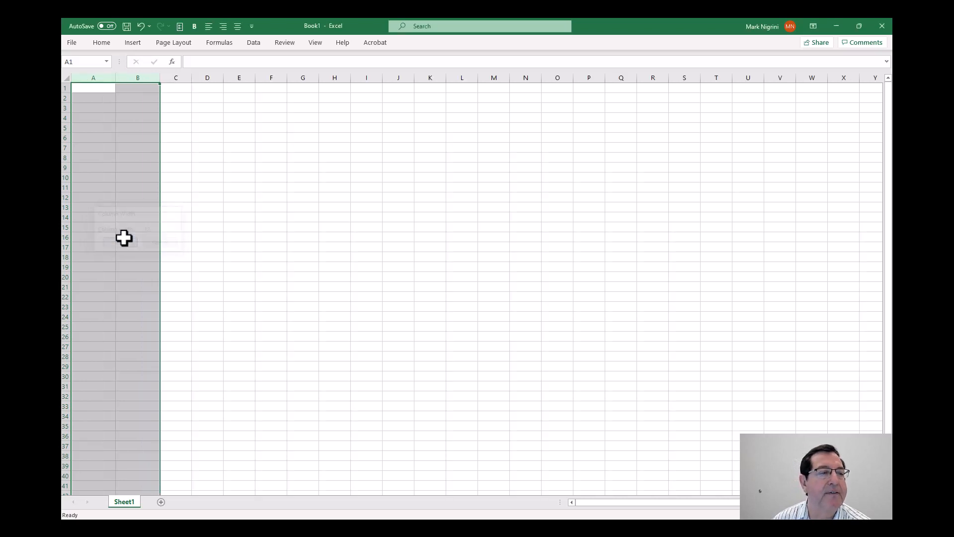
Step: Enter the headings Date in A1 and RetailSales in B1
click(90, 89)
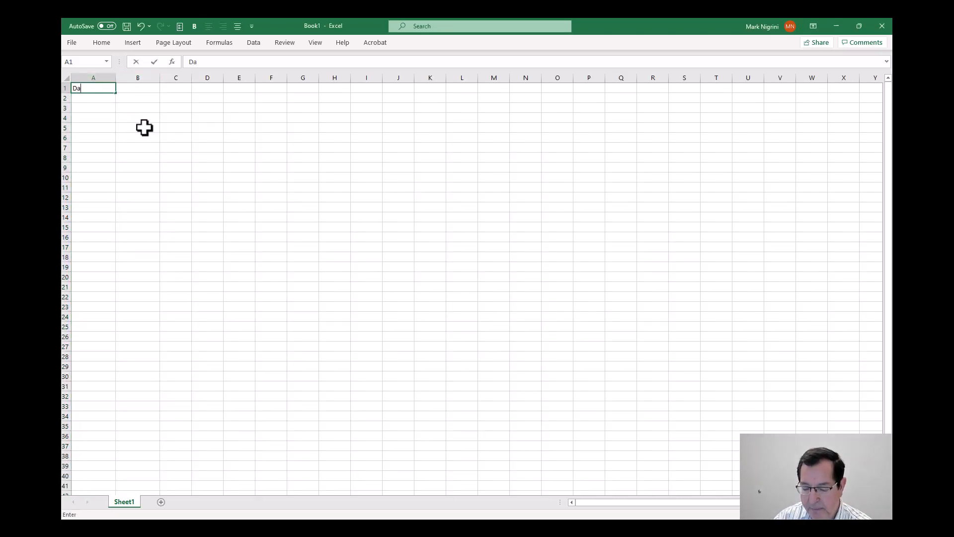
key(Tab)
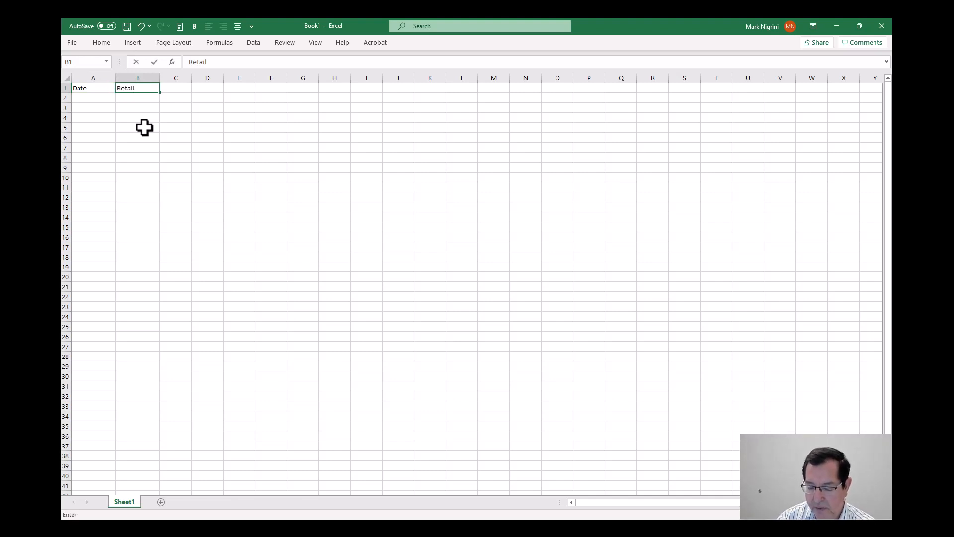
key(Return)
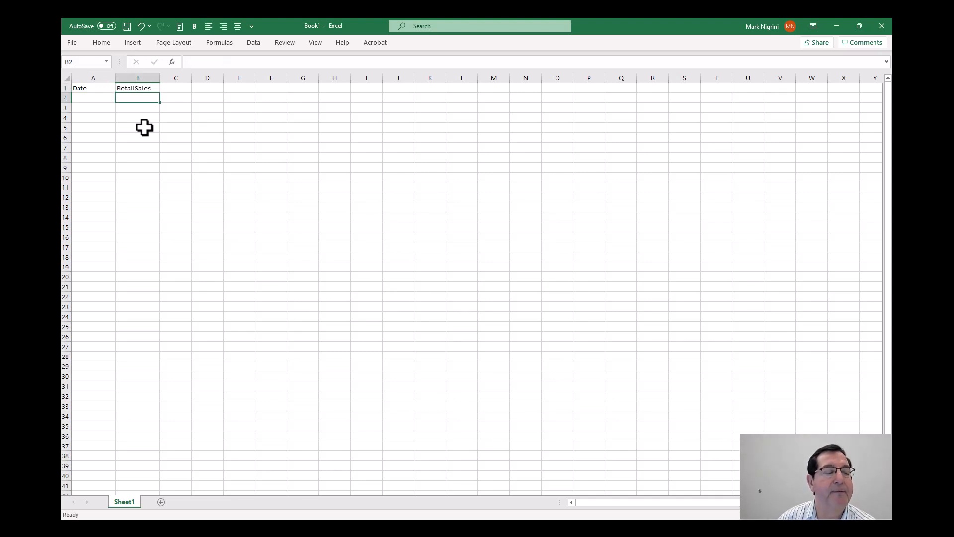
Step: Enter 1/1/2014 and 2/1/2014 below the Date heading and extend the monthly series down to 12/1/2019
click(90, 101)
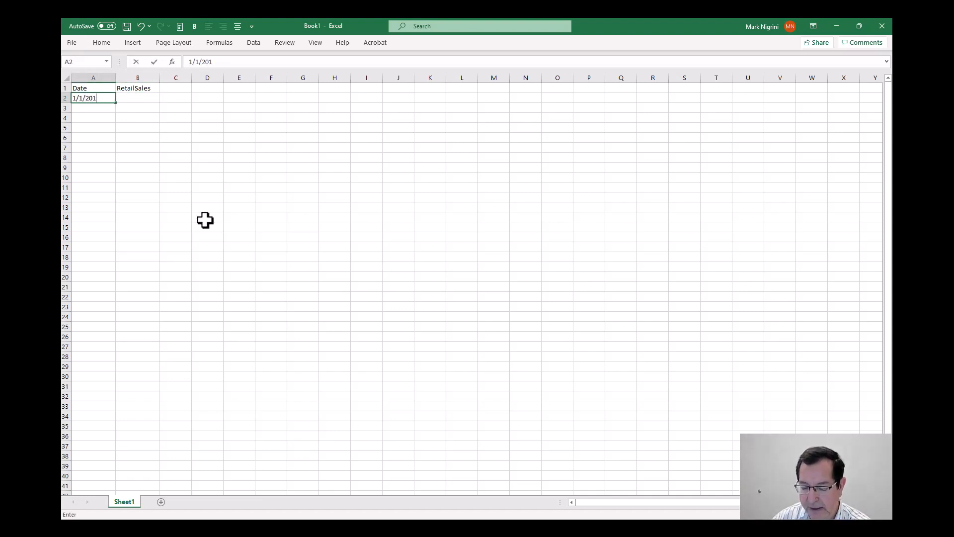
key(Return)
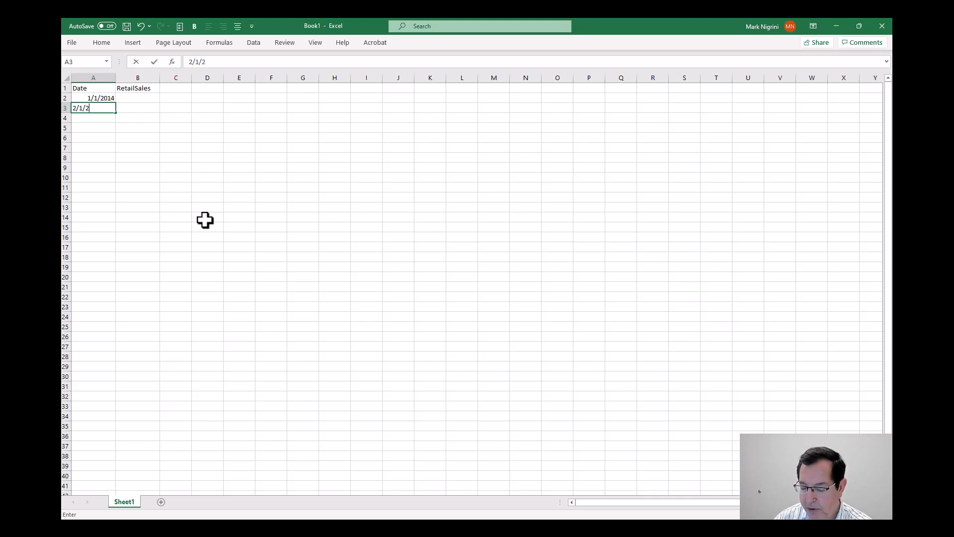
key(Return)
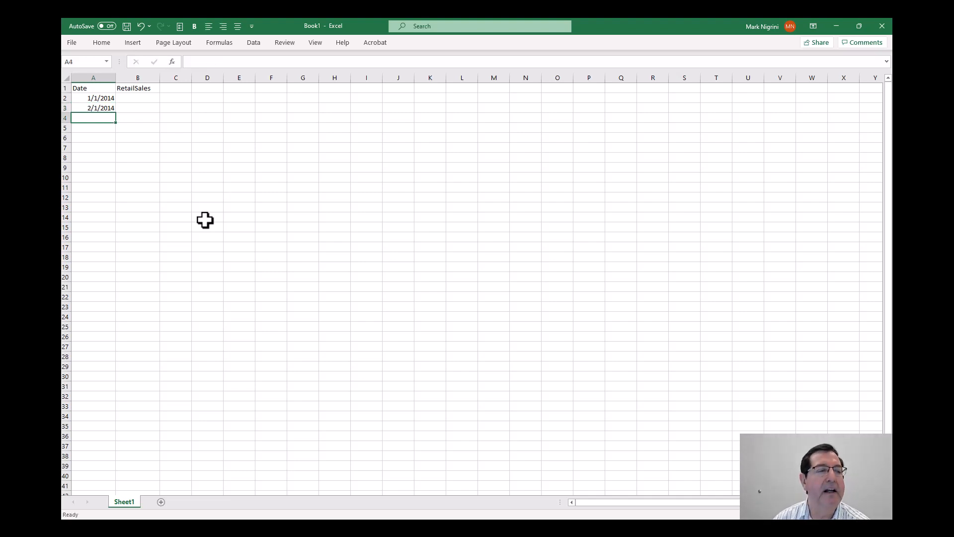
drag(96, 95, 103, 375)
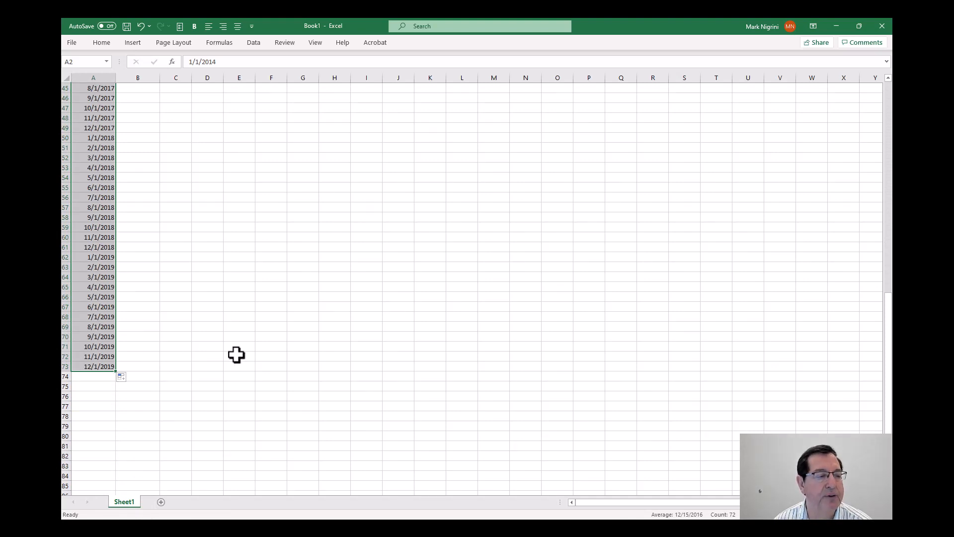
scroll(236, 354, up, 15)
Step: Select B2 as the destination and copy the January to December 2014 retail and food services sales totals from the mrtssales92-present workbook
click(136, 97)
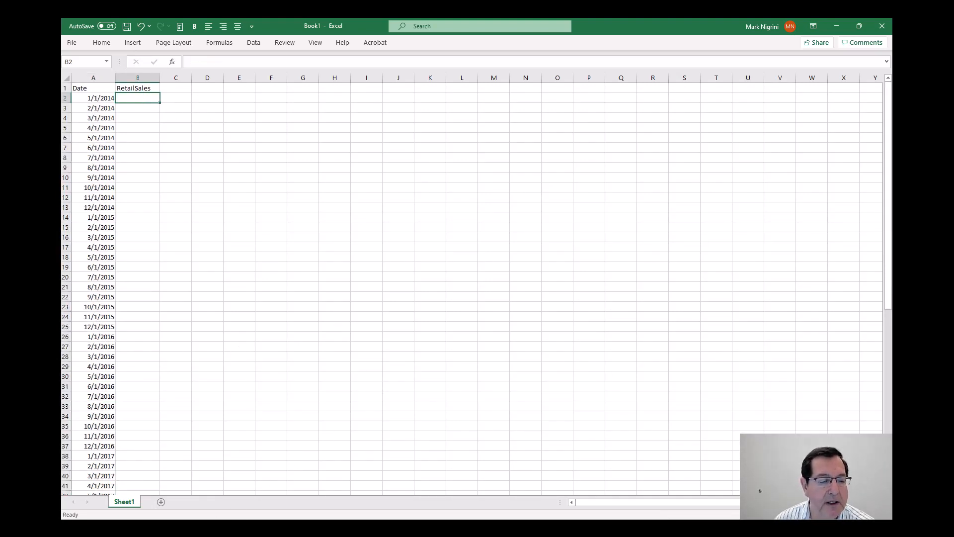
click(139, 485)
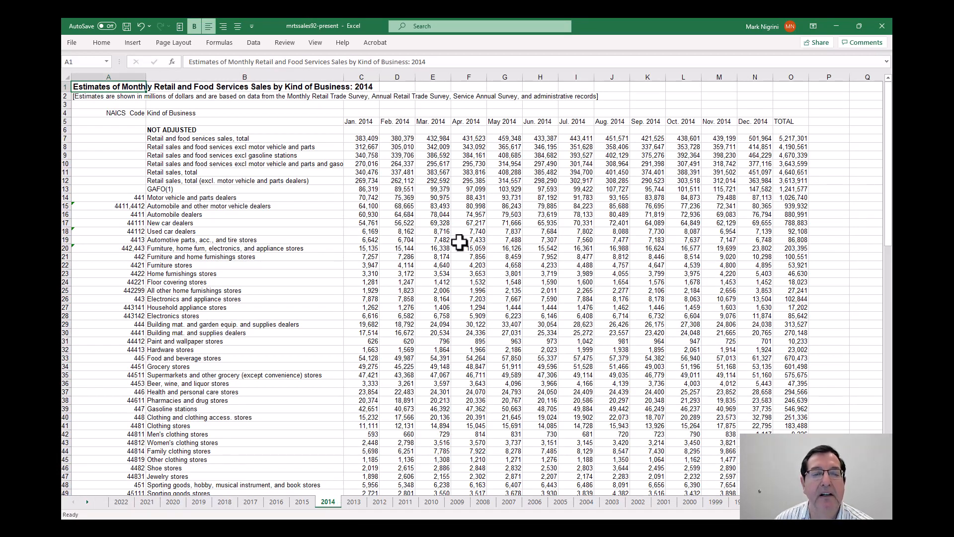
drag(359, 139, 743, 139)
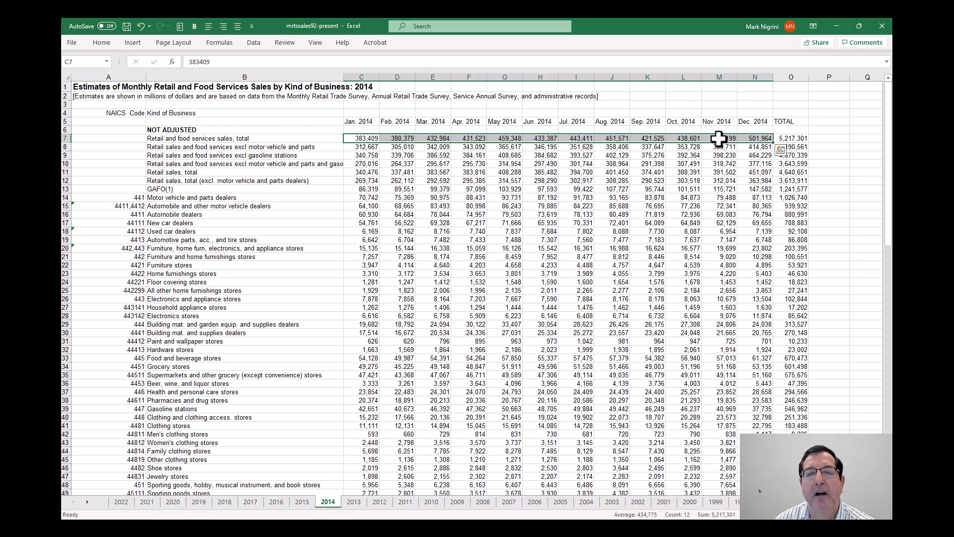
right_click(723, 139)
click(759, 159)
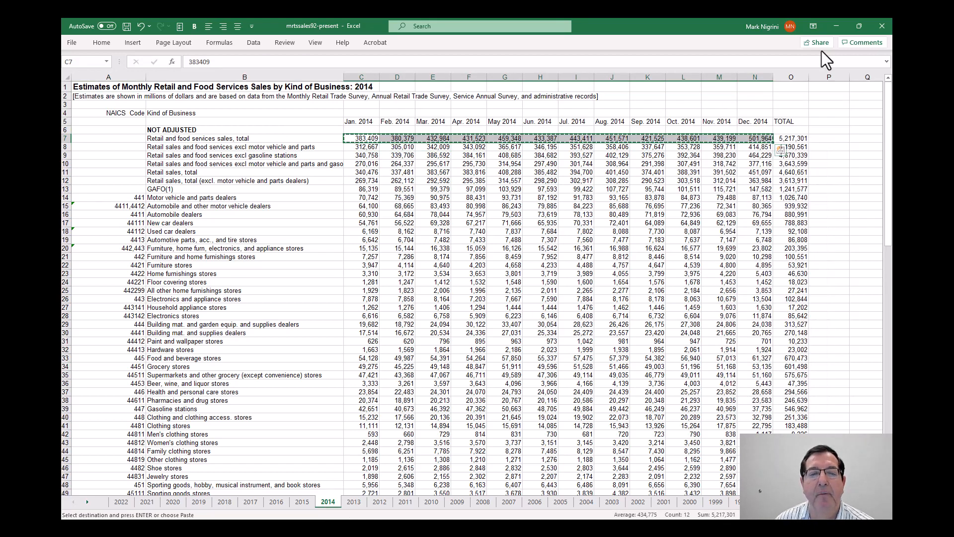
Step: Return to the new workbook and paste the copied 2014 totals transposed into the RetailSales column, starting at B2
click(834, 30)
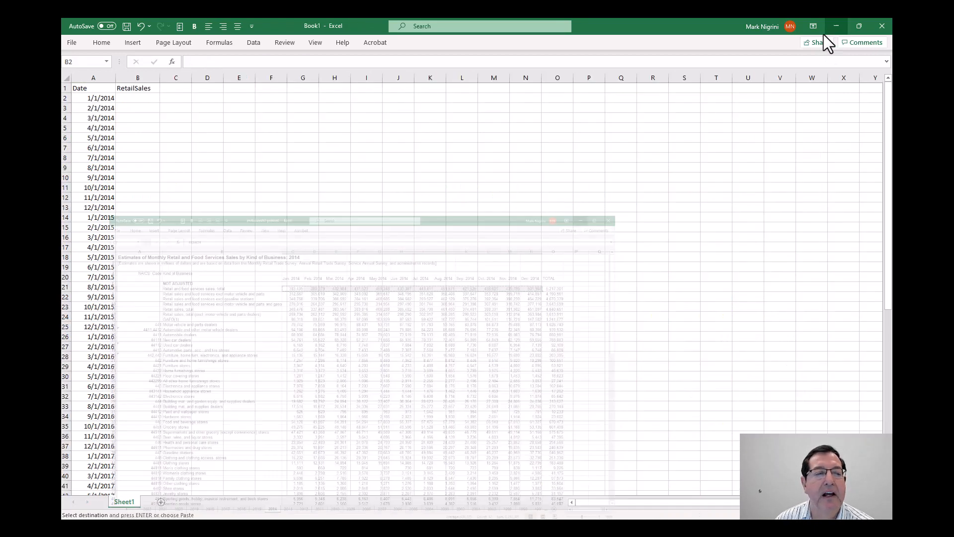
right_click(147, 97)
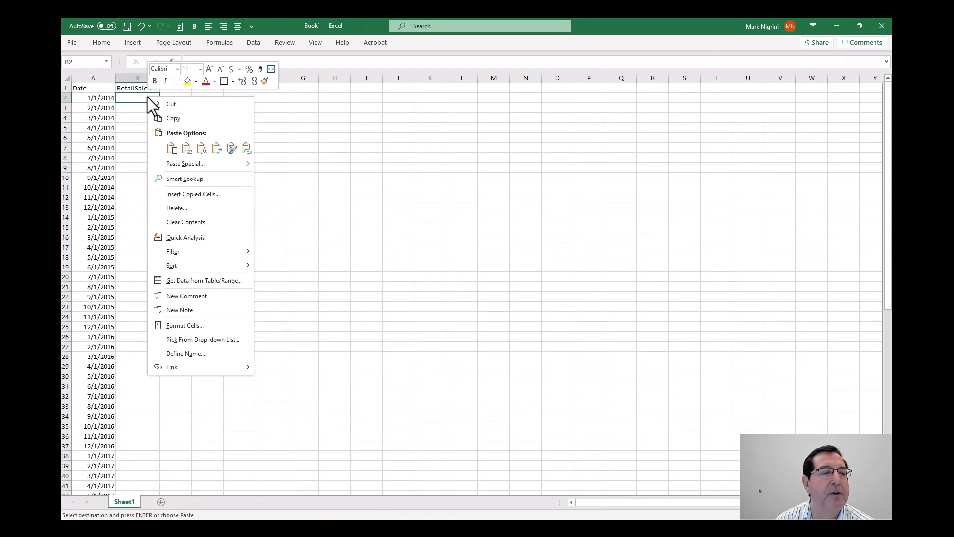
click(193, 164)
click(203, 211)
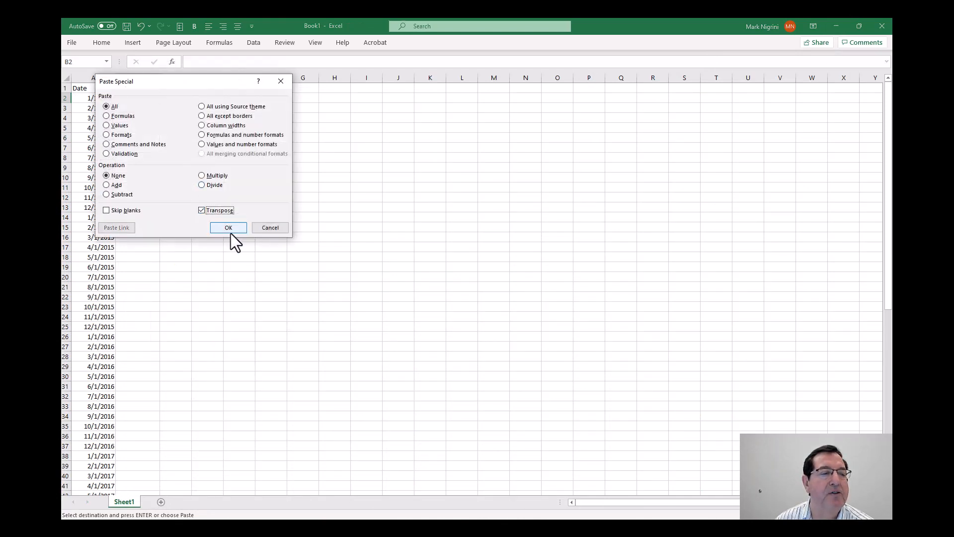
click(229, 228)
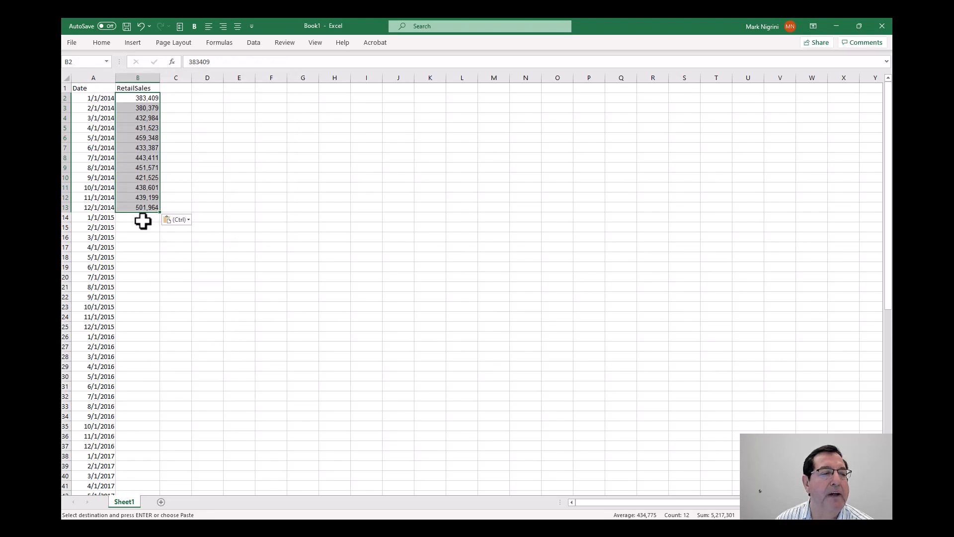
Step: Select B14 as the destination and copy the January to December 2015 retail and food services sales totals from the mrtssales92-present workbook
click(142, 218)
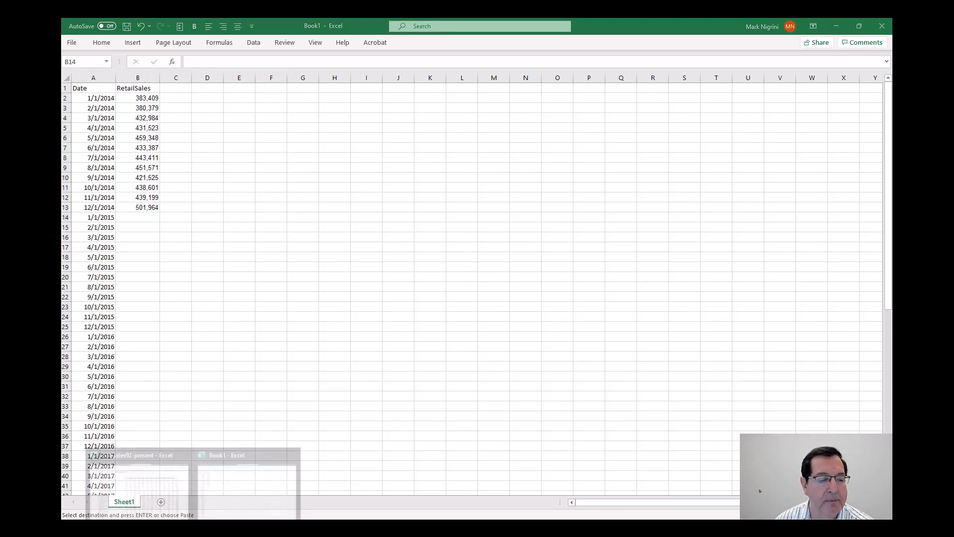
click(160, 497)
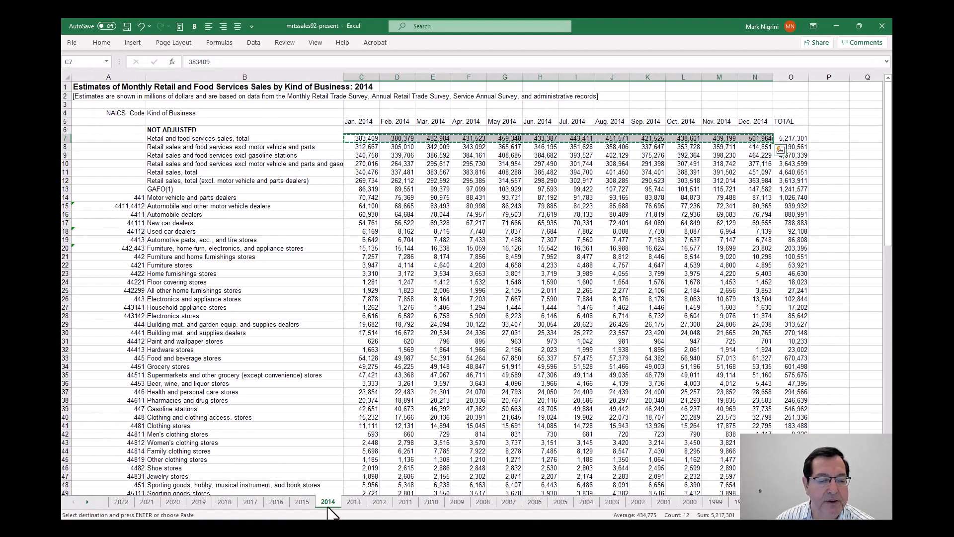
click(302, 501)
drag(370, 144, 741, 139)
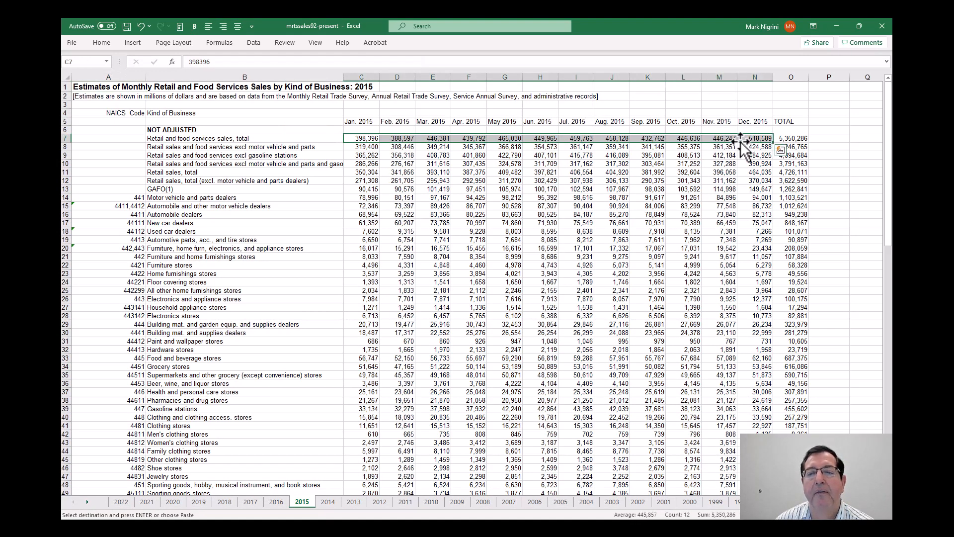
right_click(740, 138)
click(774, 162)
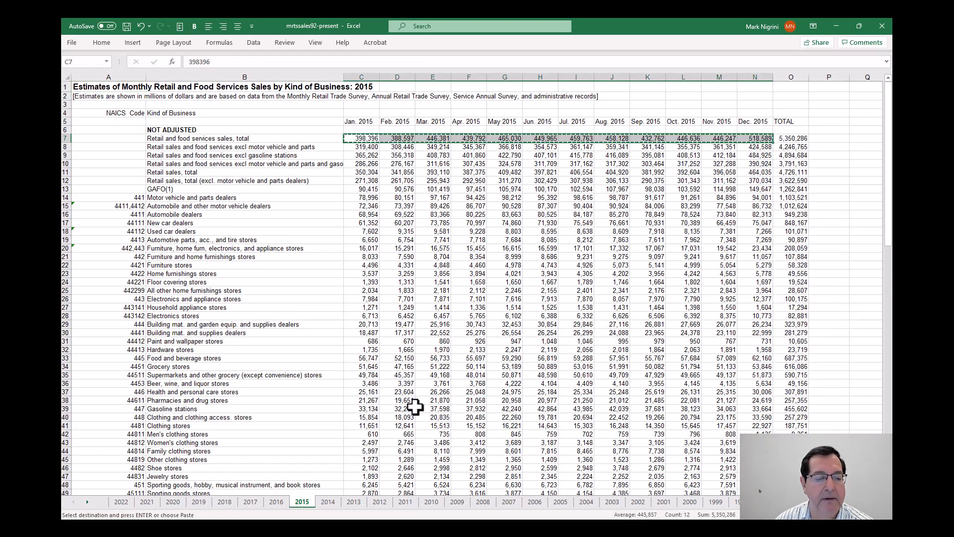
Step: Return to Book1 and paste the copied 2015 totals transposed into the RetailSales column, starting at B14
mouse_move(193, 528)
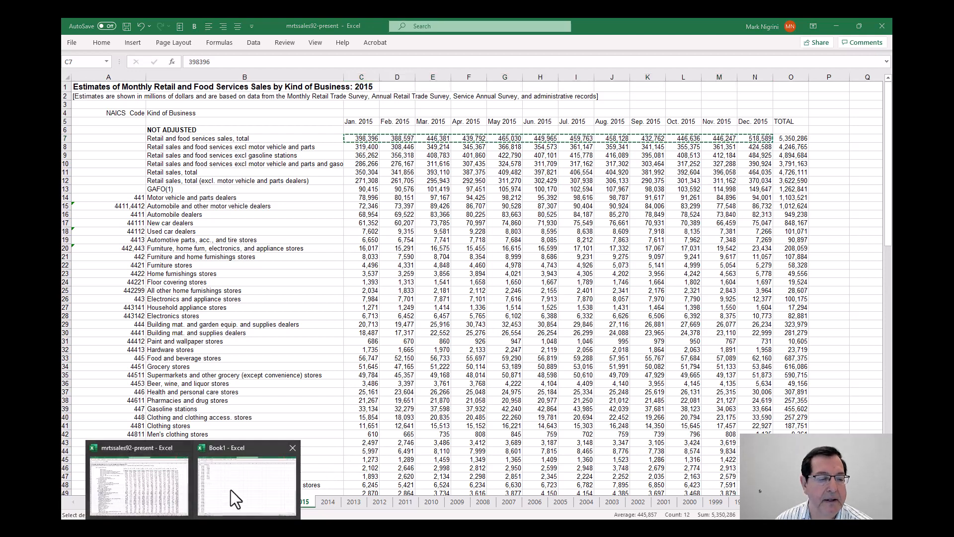
click(247, 482)
right_click(138, 218)
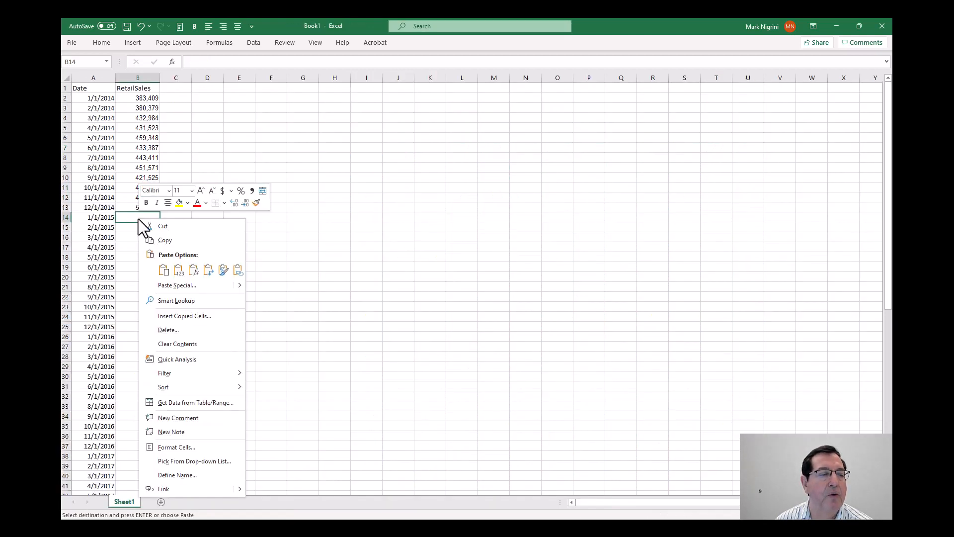
click(170, 285)
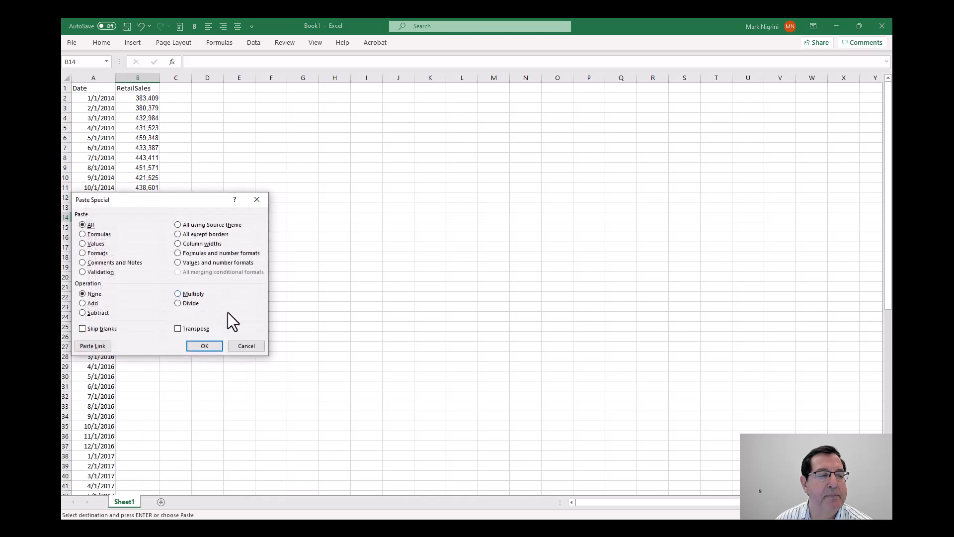
click(178, 328)
click(201, 347)
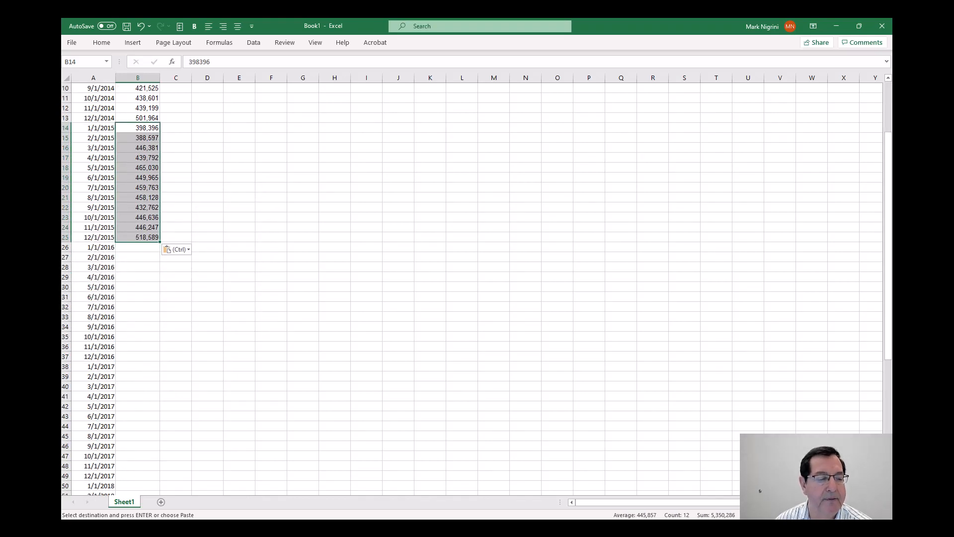
Step: Copy the January to December 2016 retail and food services sales totals from the 2016 sheet of mrtssales92-present
mouse_move(193, 524)
click(145, 492)
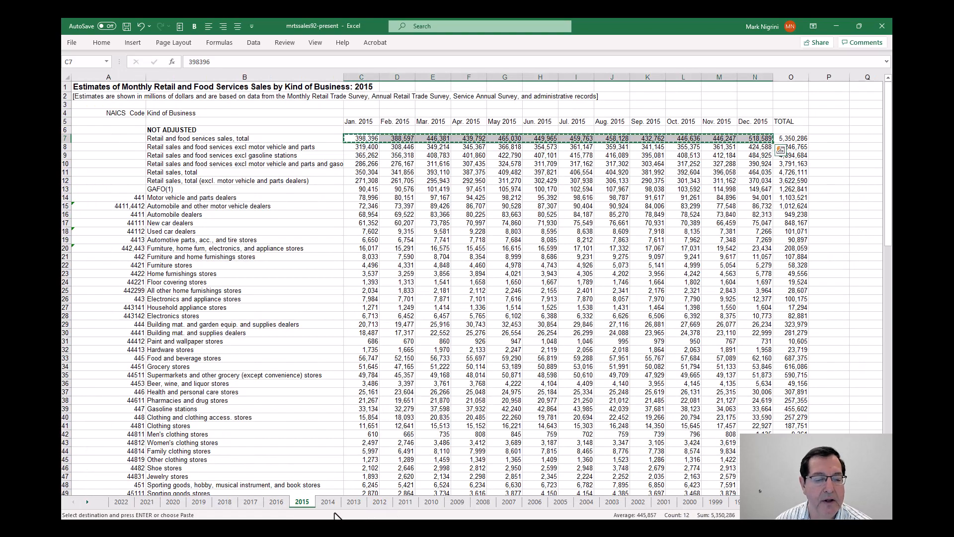
click(276, 502)
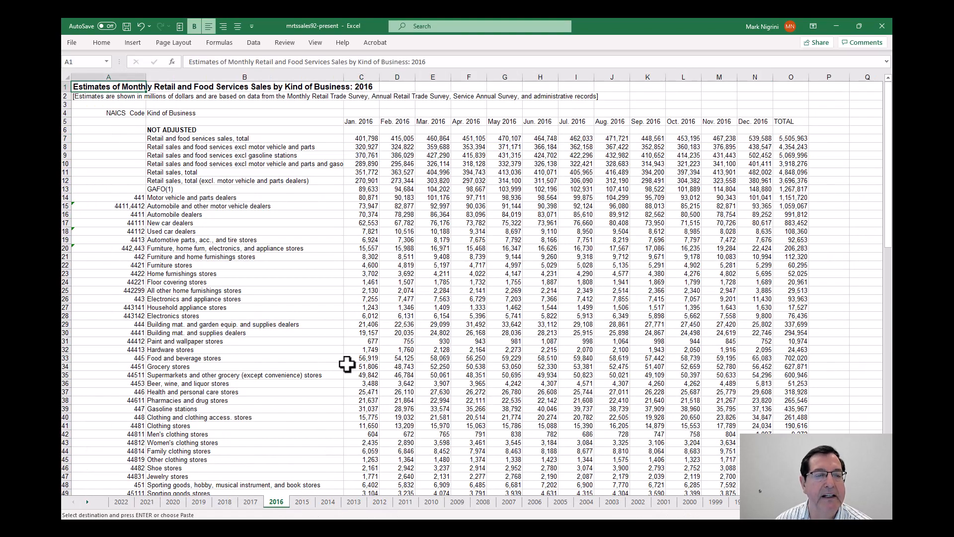
click(367, 139)
drag(388, 138, 753, 139)
right_click(754, 139)
click(783, 160)
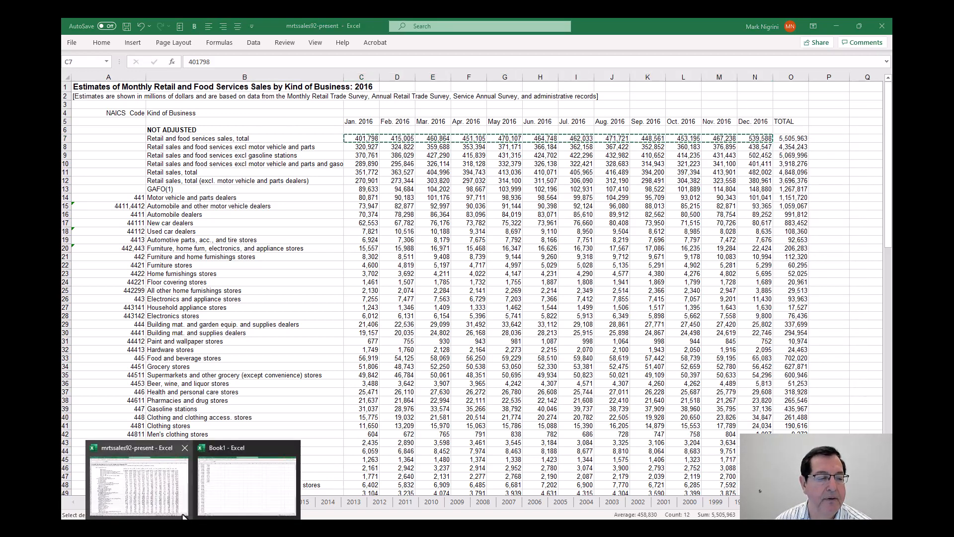
Step: Return to Book1 and paste the copied 2016 totals transposed into the RetailSales column, starting at B26
click(245, 493)
click(143, 248)
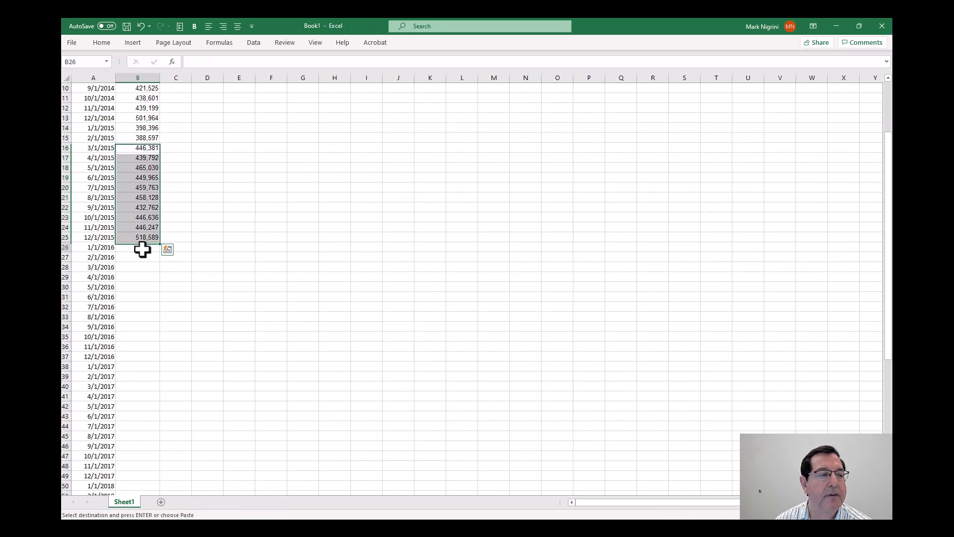
right_click(144, 250)
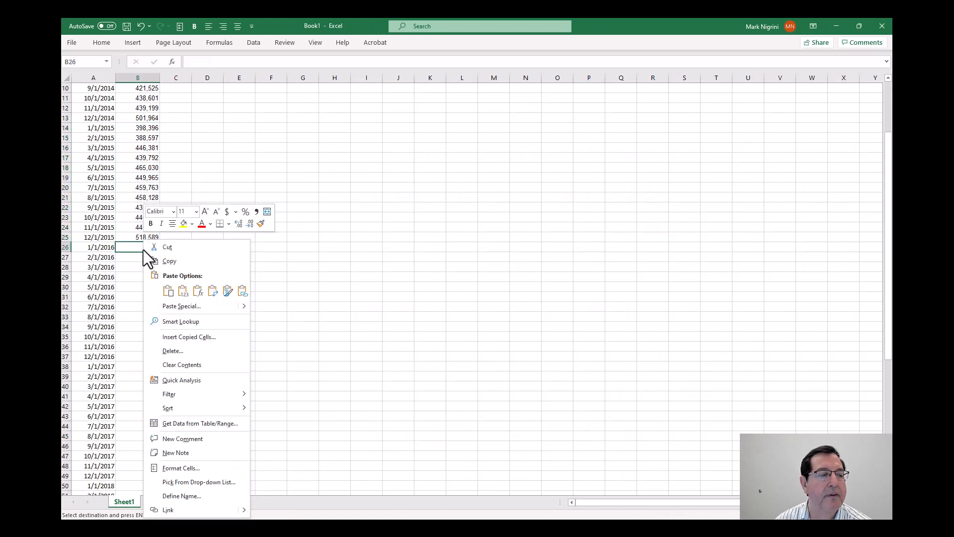
click(184, 307)
click(192, 353)
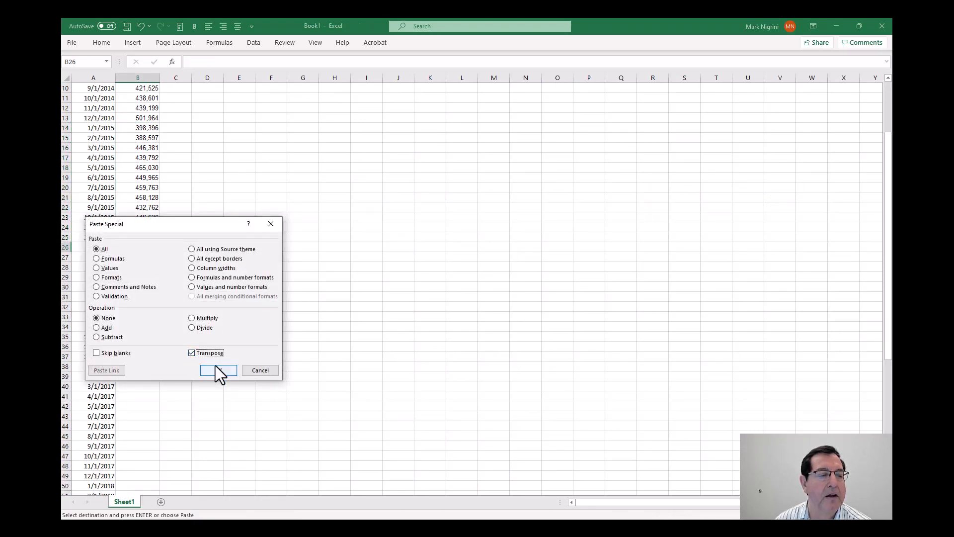
click(220, 372)
Step: Select B38 as the destination and copy the January to December 2017 retail and food services sales totals from mrtssales92-present
scroll(209, 303, down, 4)
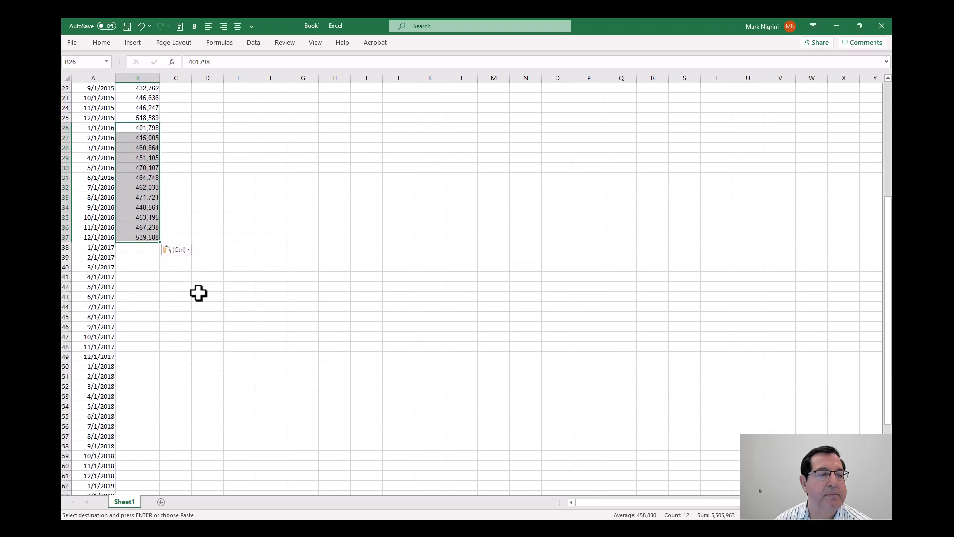
click(140, 246)
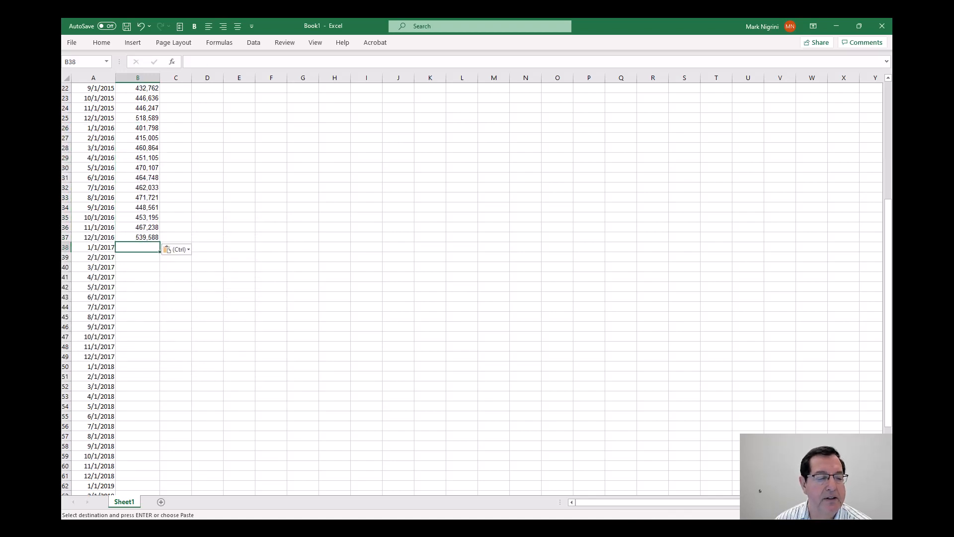
click(164, 501)
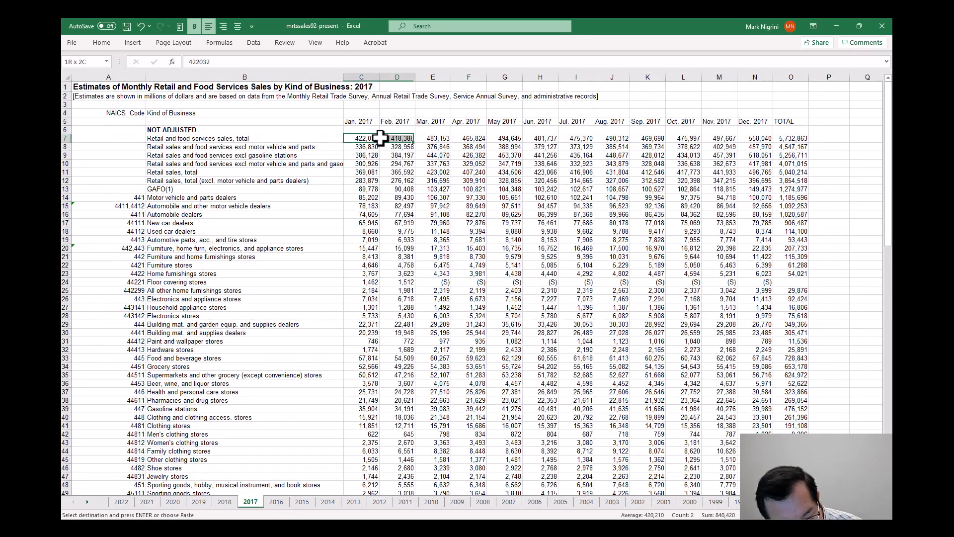
drag(453, 132, 751, 135)
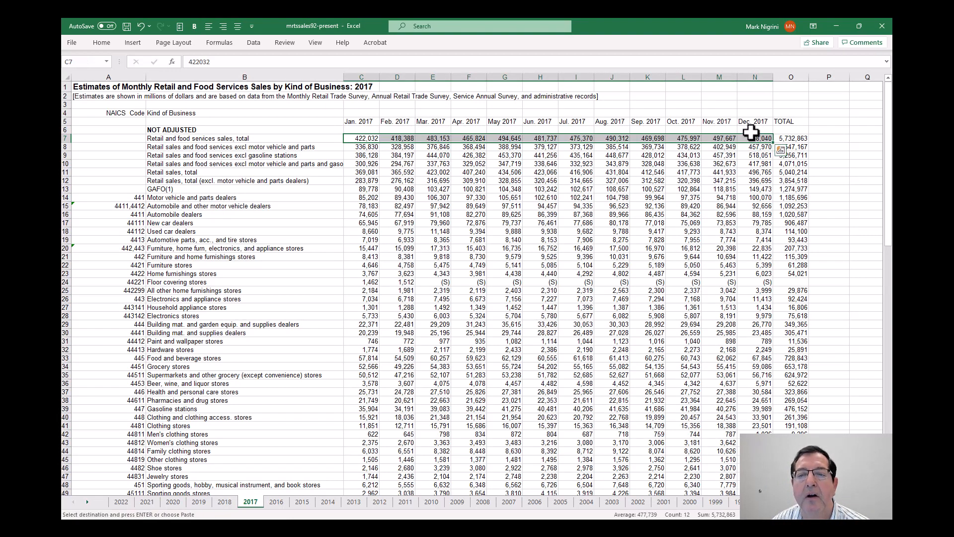
right_click(753, 136)
click(786, 158)
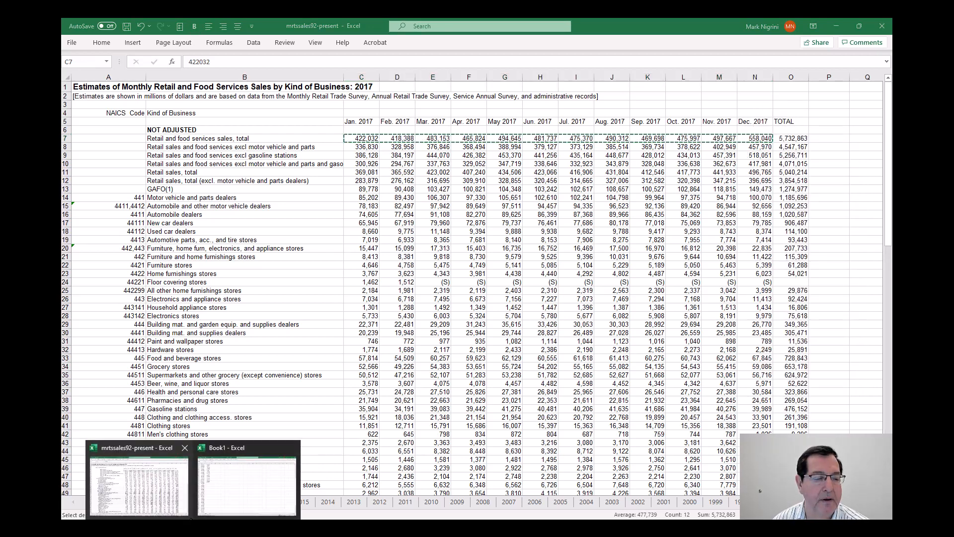
Step: Return to Book1 and paste the copied 2017 totals transposed into the RetailSales column, starting at B38
click(257, 492)
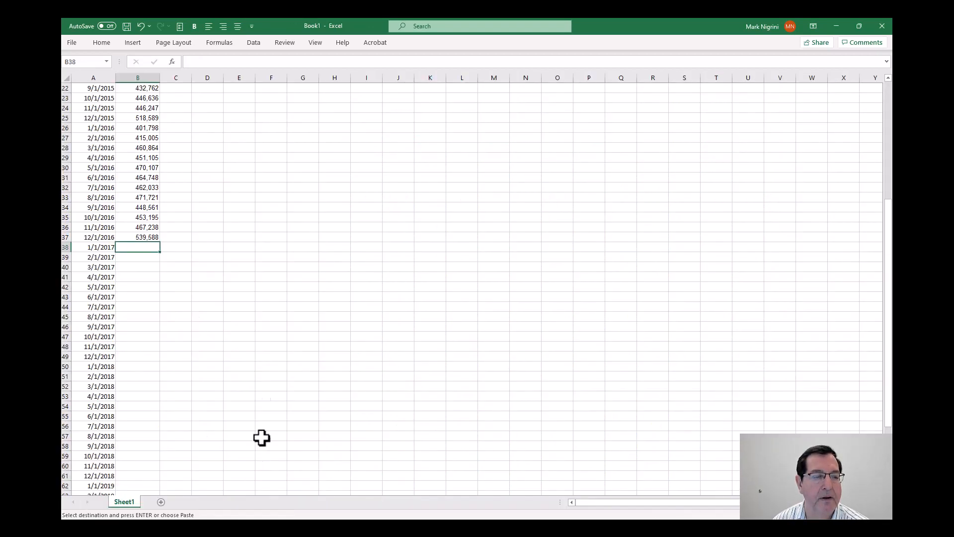
right_click(140, 250)
click(186, 306)
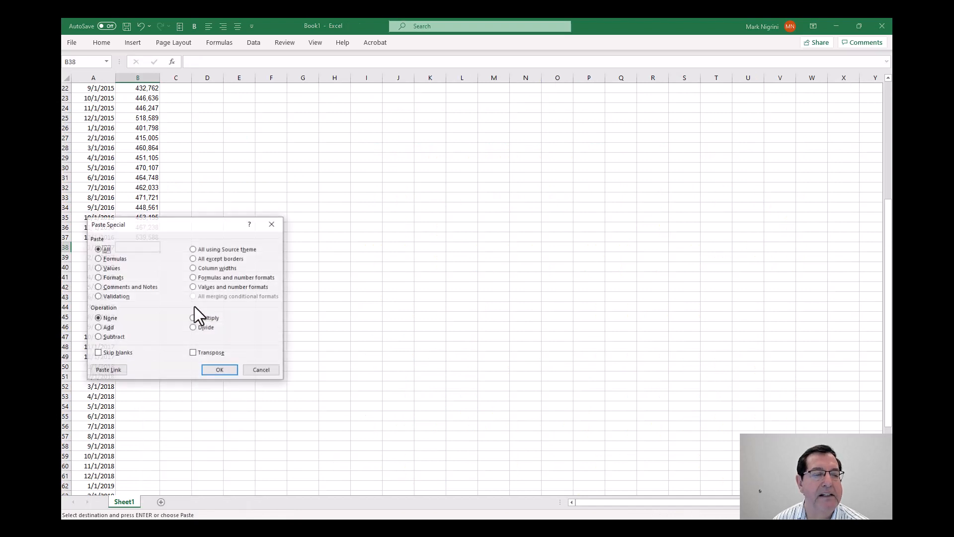
click(219, 371)
scroll(238, 357, down, 4)
scroll(251, 349, down, 1)
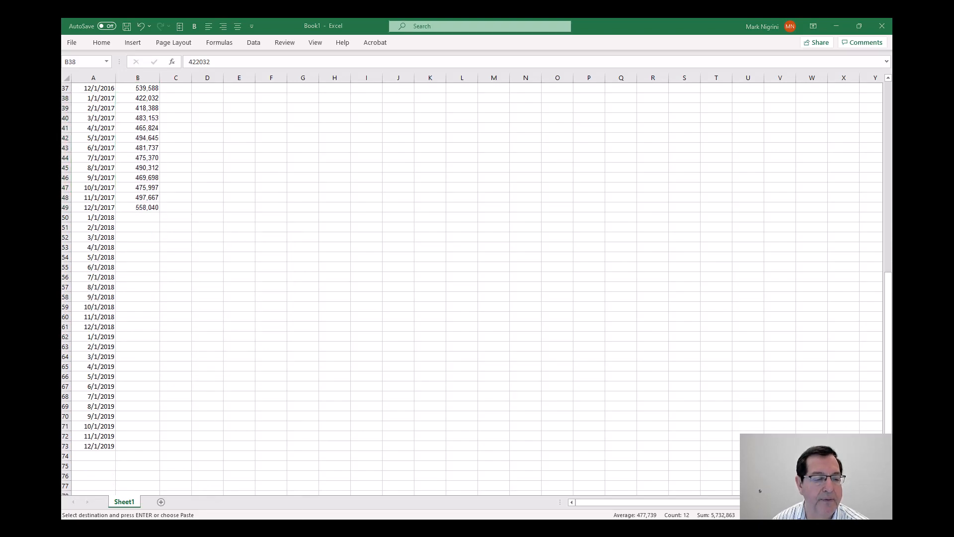
Step: Copy the January to December 2018 retail and food services sales totals from the 2018 sheet of mrtssales92-present
mouse_move(197, 518)
click(149, 494)
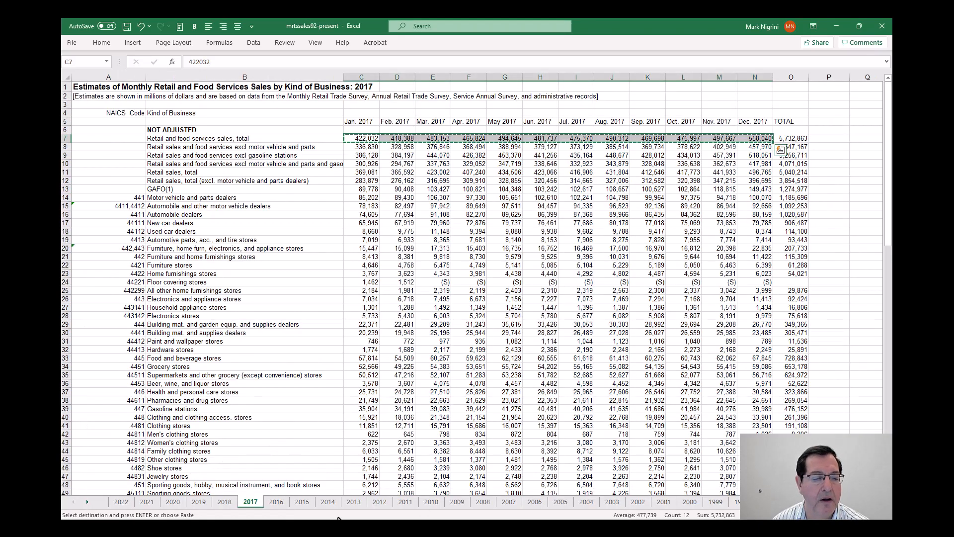
click(222, 502)
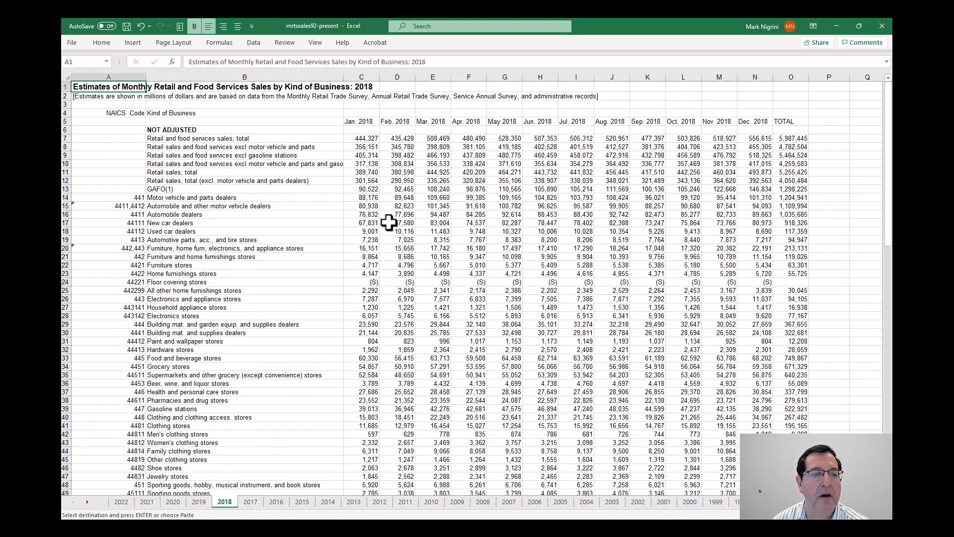
drag(361, 139, 742, 140)
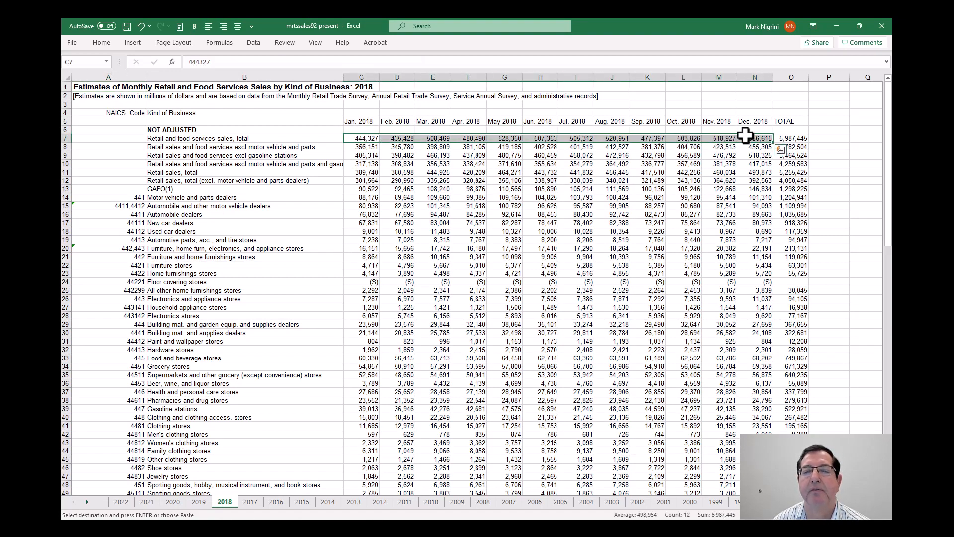
right_click(751, 140)
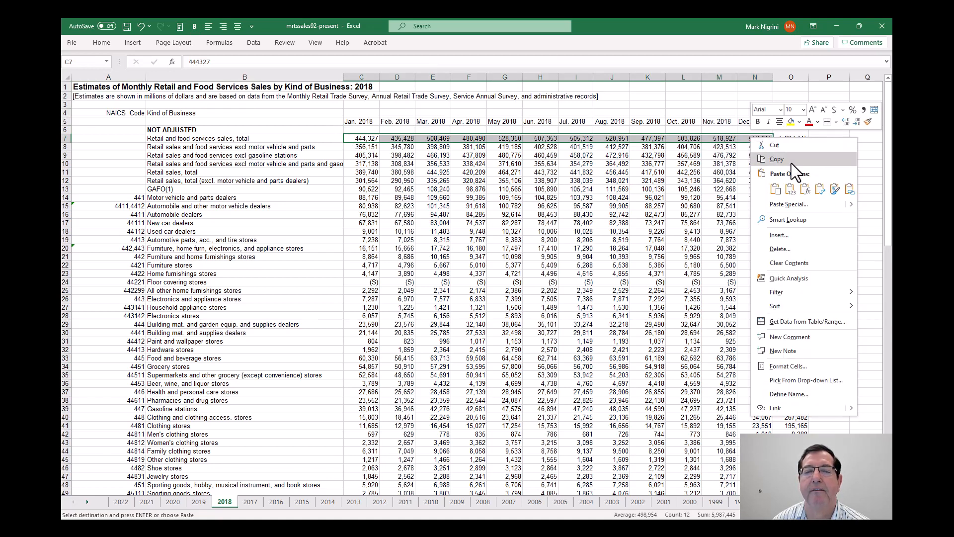
click(782, 159)
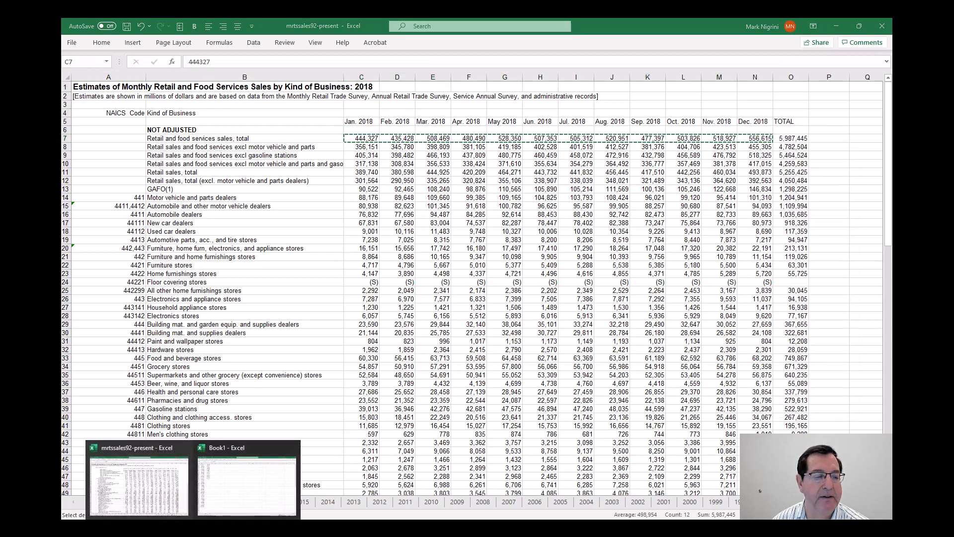
Step: Return to Book1 and paste the copied 2018 totals transposed into the RetailSales column, starting at B50
click(255, 504)
click(154, 217)
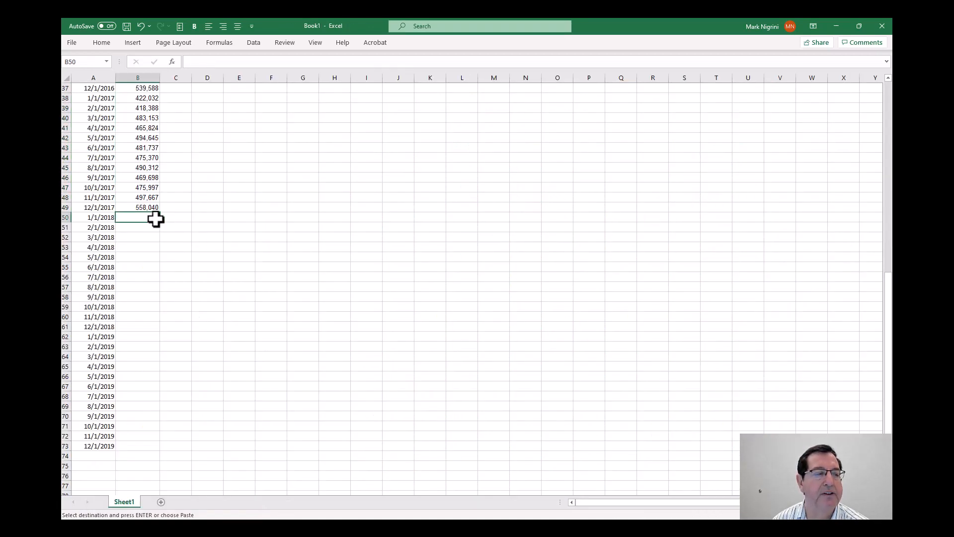
right_click(156, 218)
click(201, 284)
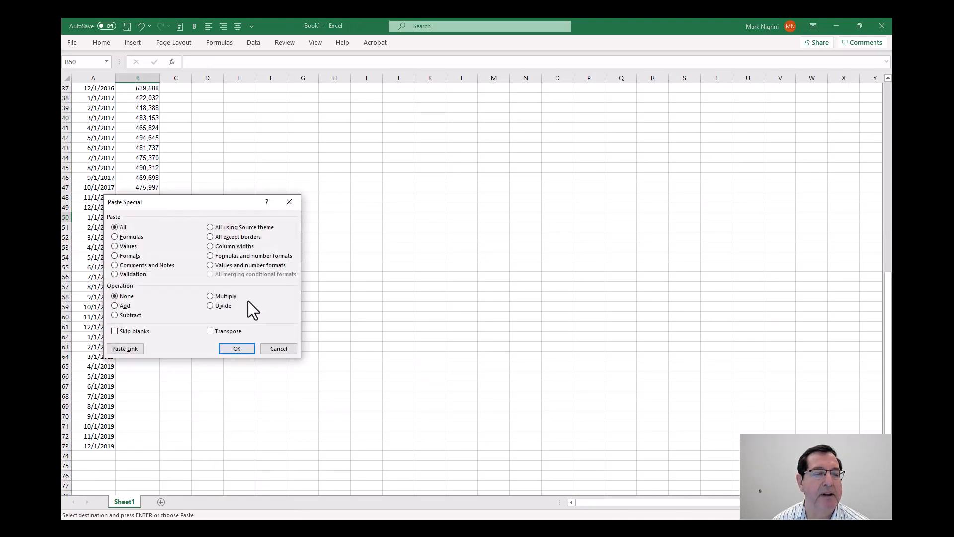
click(209, 331)
click(233, 349)
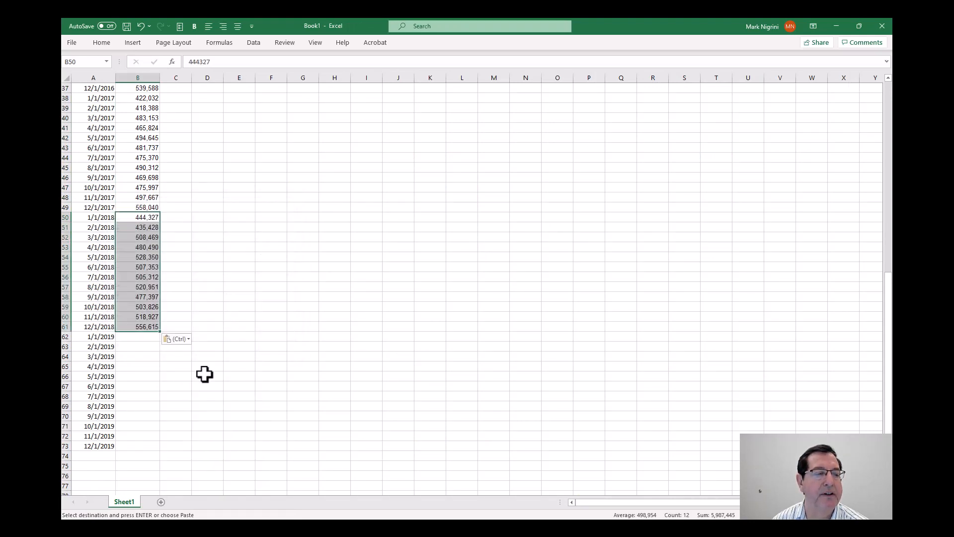
Step: Select B62 as the destination and copy the January to December 2019 retail and food services sales totals from mrtssales92-present
click(141, 341)
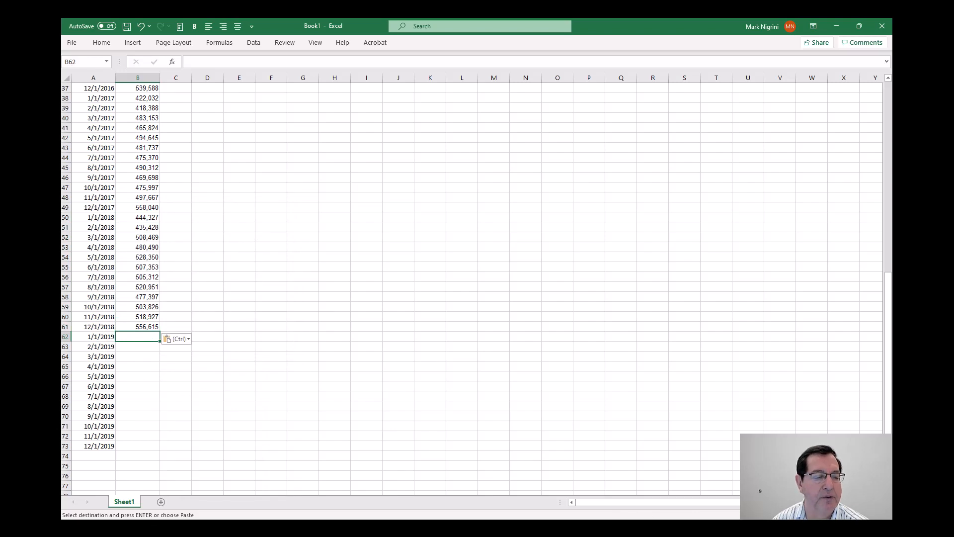
click(127, 492)
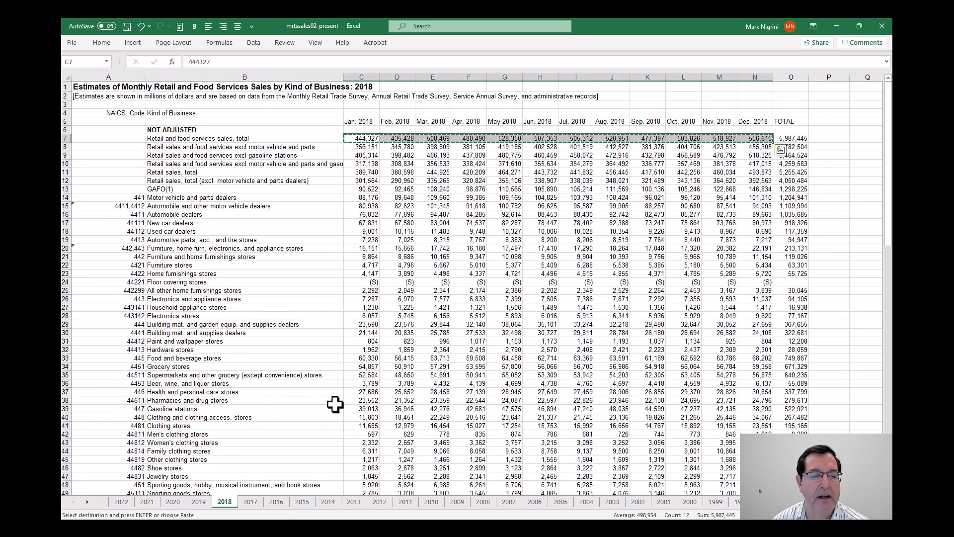
drag(365, 139, 746, 141)
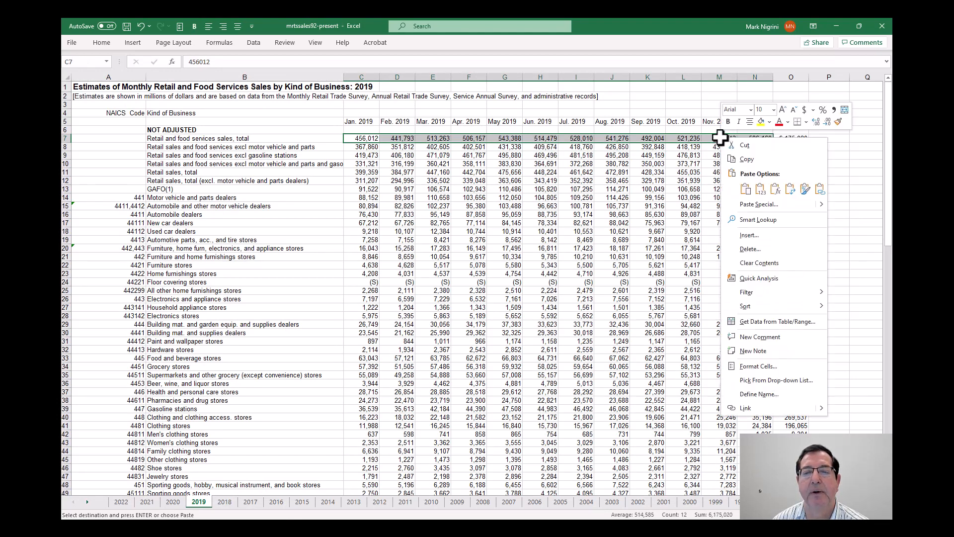
right_click(721, 140)
click(756, 160)
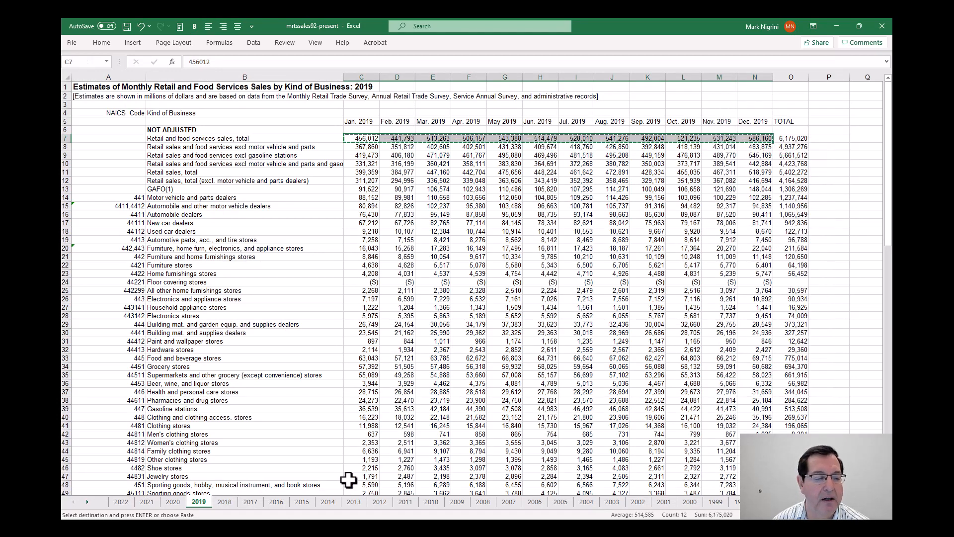
Step: Return to Book1 and paste the copied 2019 totals transposed into the RetailSales column, starting at B62
mouse_move(194, 522)
click(246, 482)
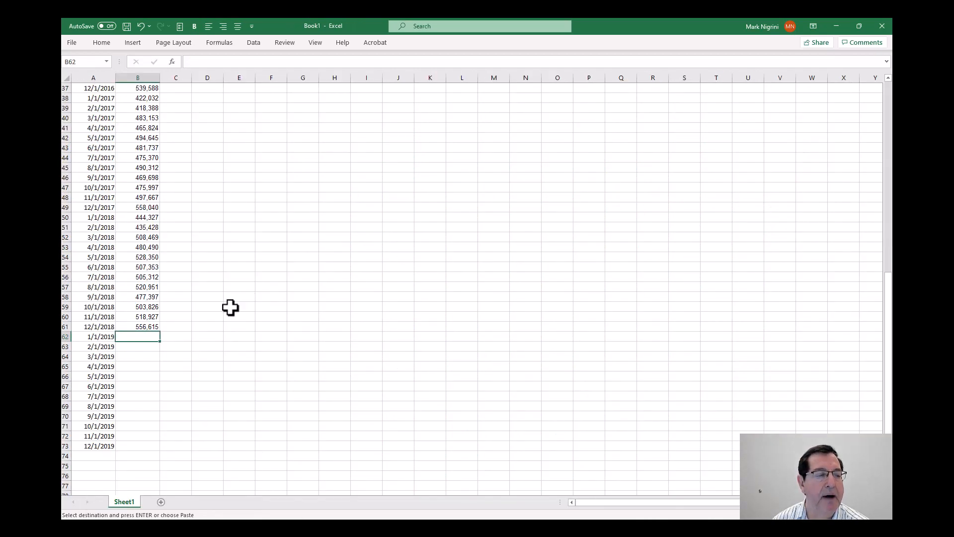
right_click(143, 336)
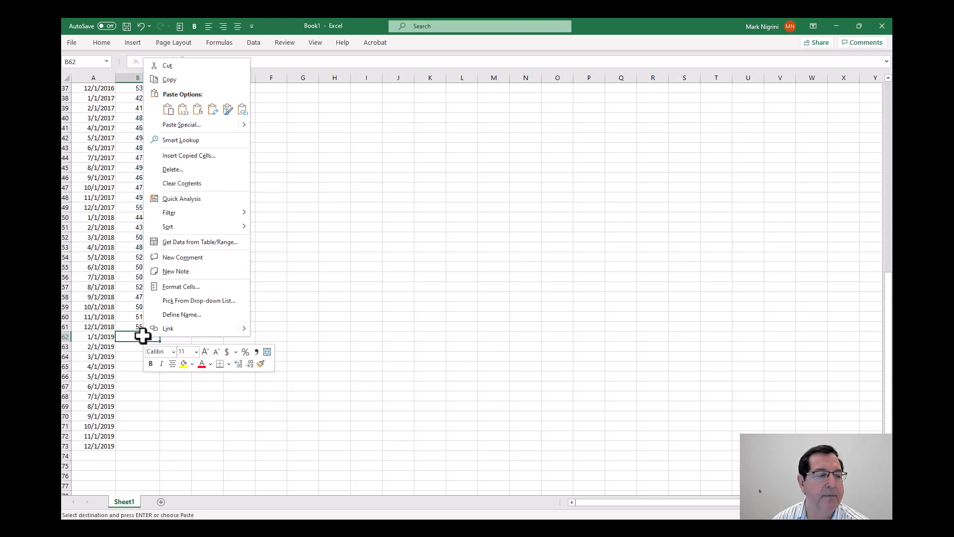
click(198, 124)
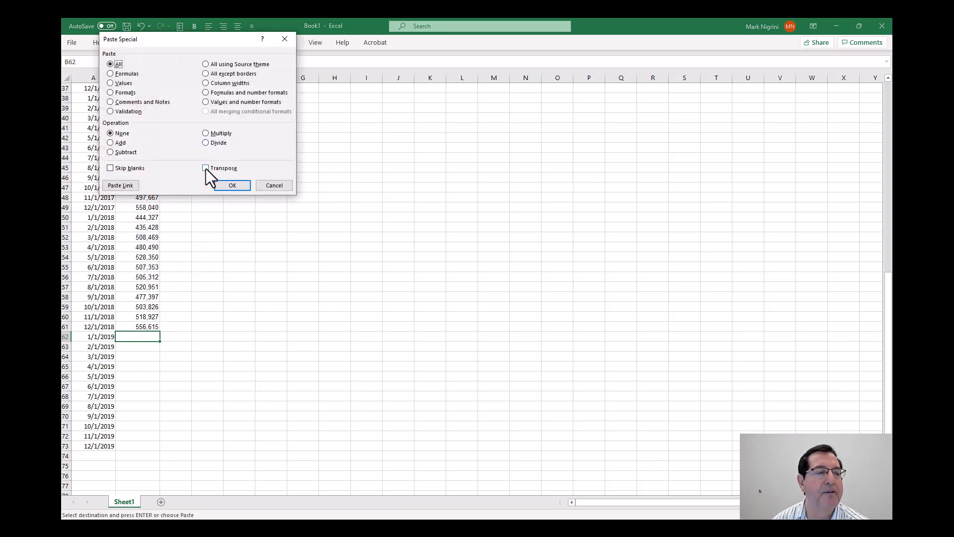
click(206, 169)
click(231, 184)
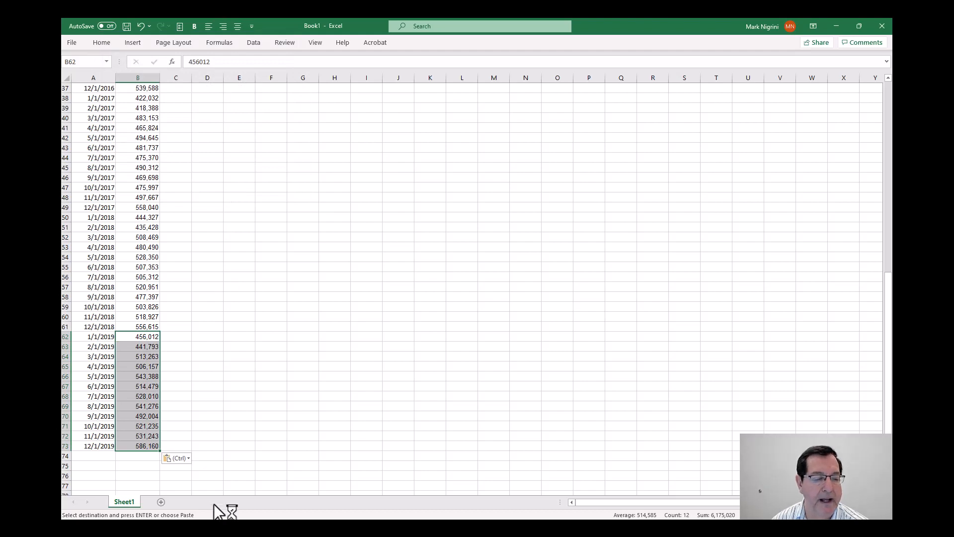
Step: Check the table requirements in the Case_TimeSeries Word document and return to the start of the table in Book1
click(220, 527)
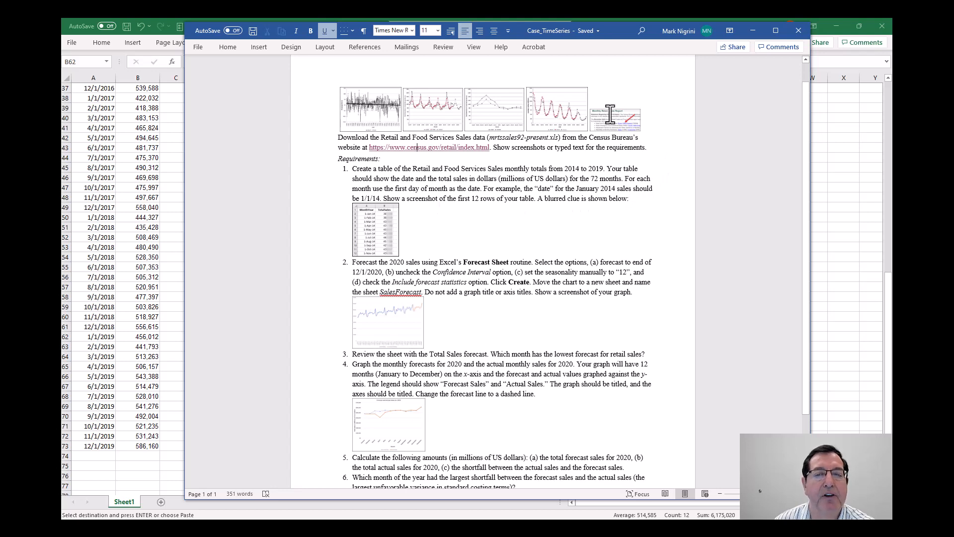
click(753, 31)
scroll(493, 194, up, 12)
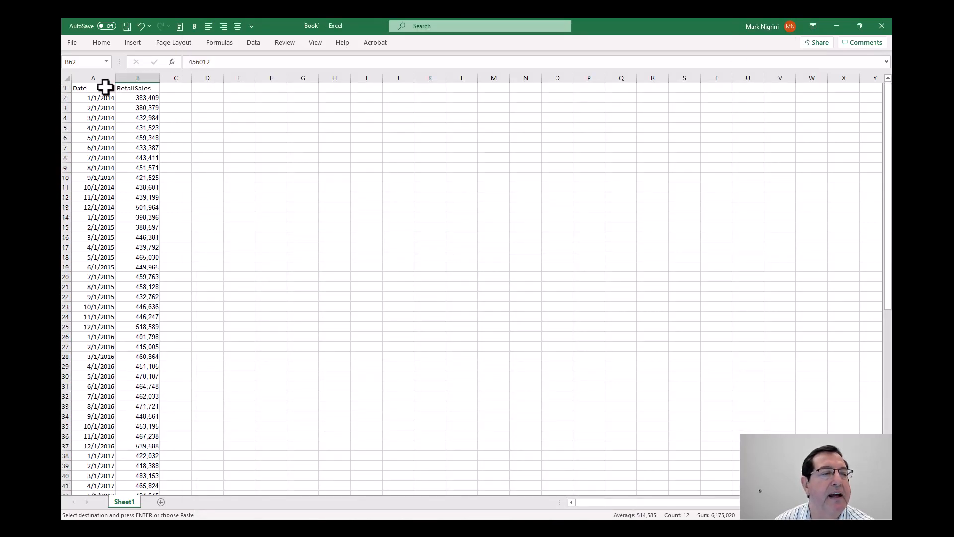
Step: Center and bold the Date and RetailSales headers in A1:B1
drag(100, 88, 124, 89)
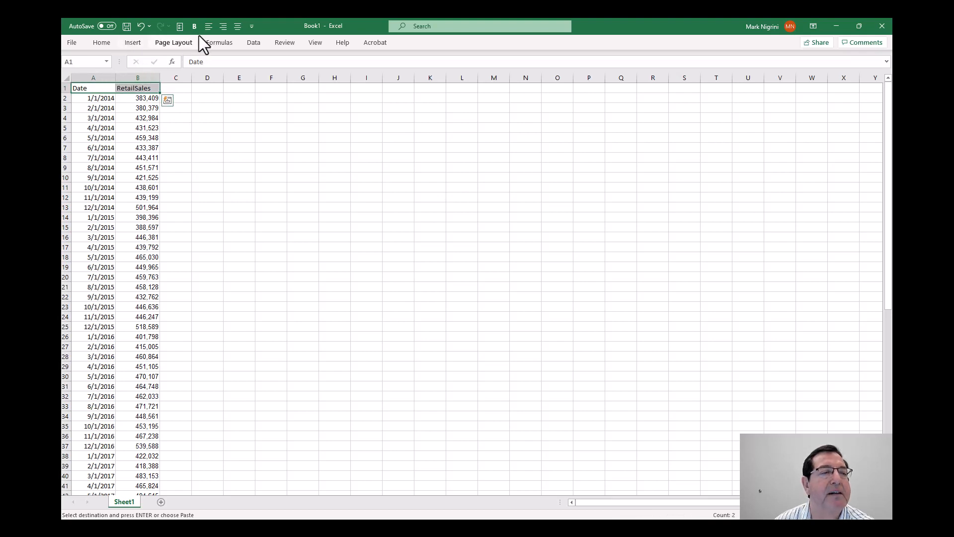
click(252, 26)
click(237, 26)
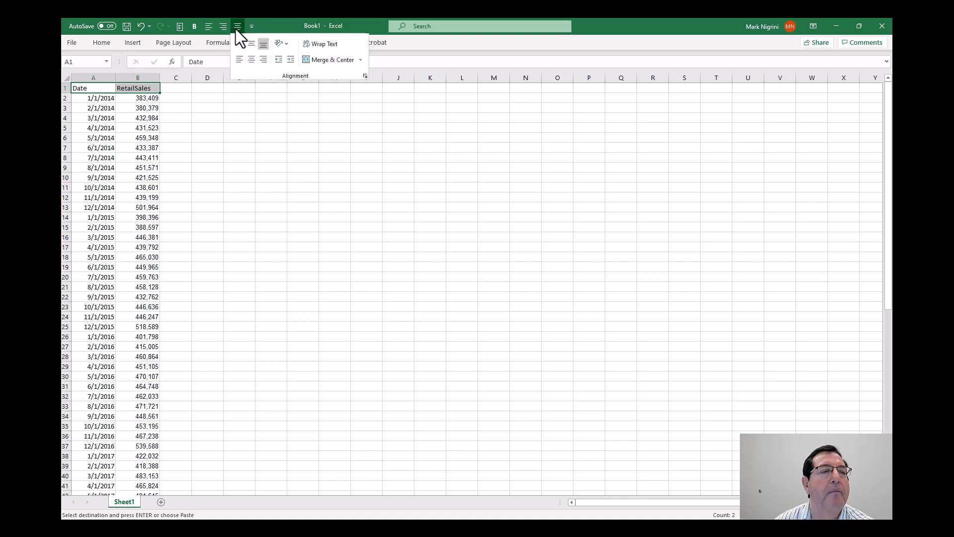
click(250, 59)
click(195, 26)
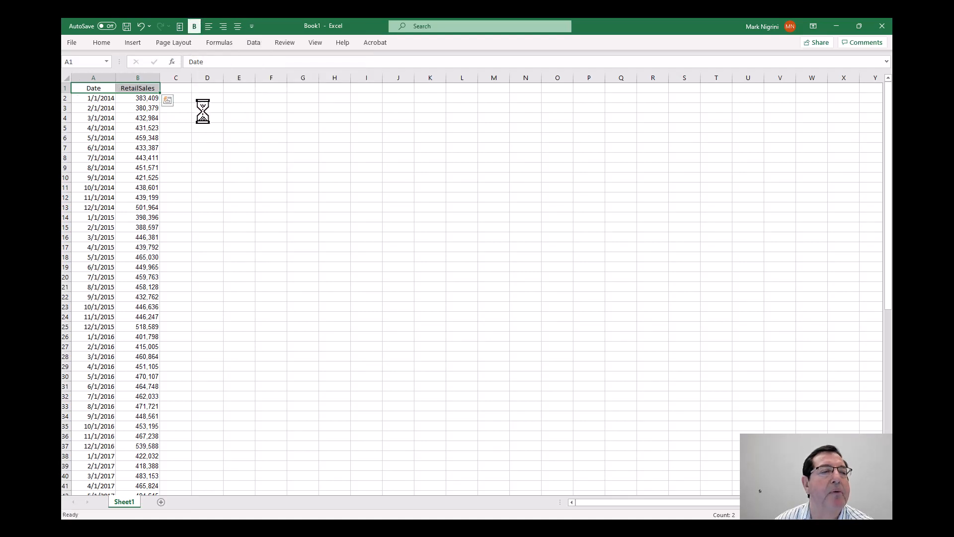
click(200, 128)
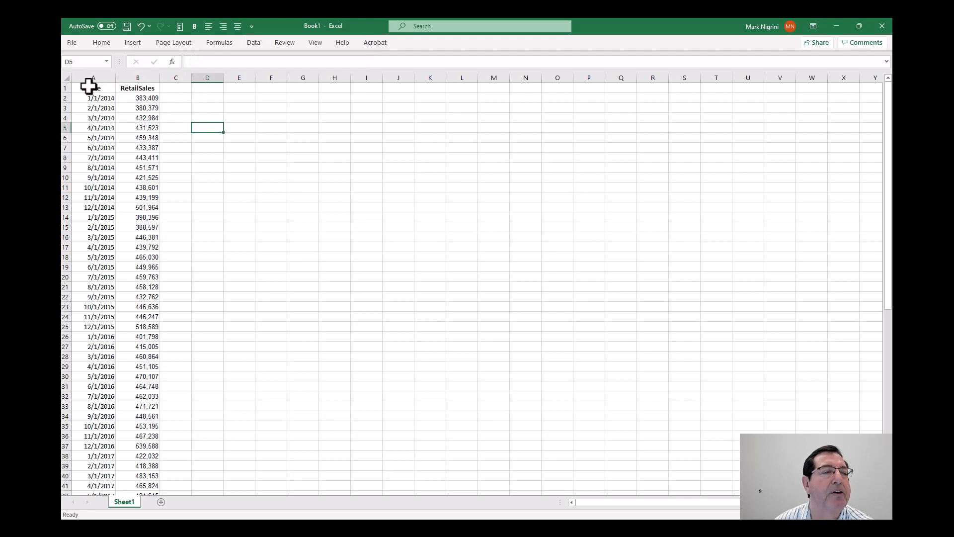
Step: Select the headers and 2014 rows in A1:B13, and review the Forecast Sheet requirements in the Case_TimeSeries Word document
drag(92, 88, 123, 211)
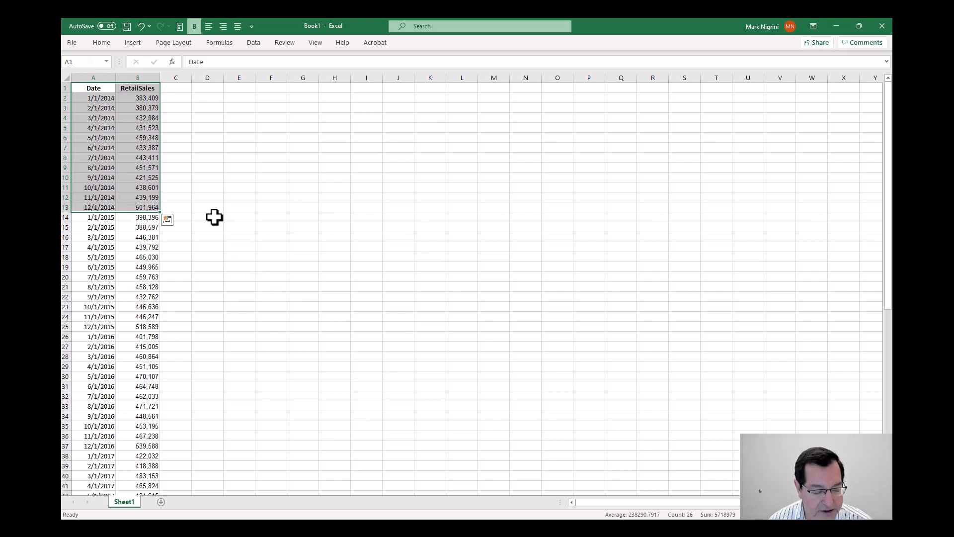
click(223, 527)
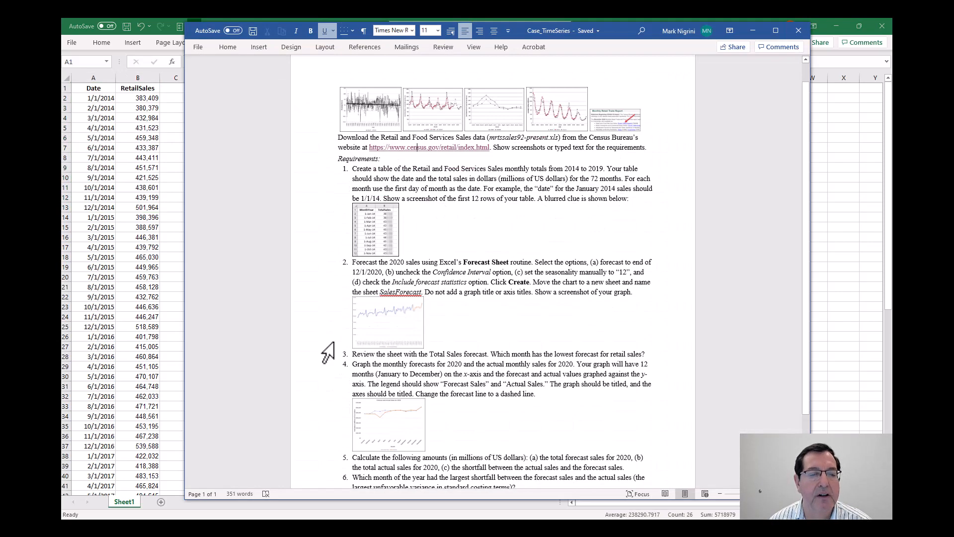
scroll(549, 313, down, 3)
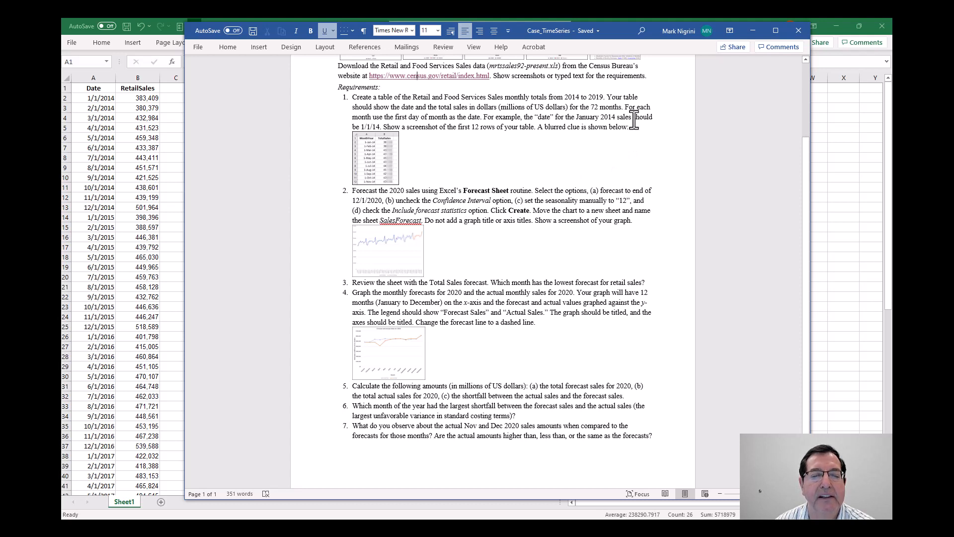
key(alt+Tab)
scroll(656, 182, down, 1)
scroll(621, 180, up, 1)
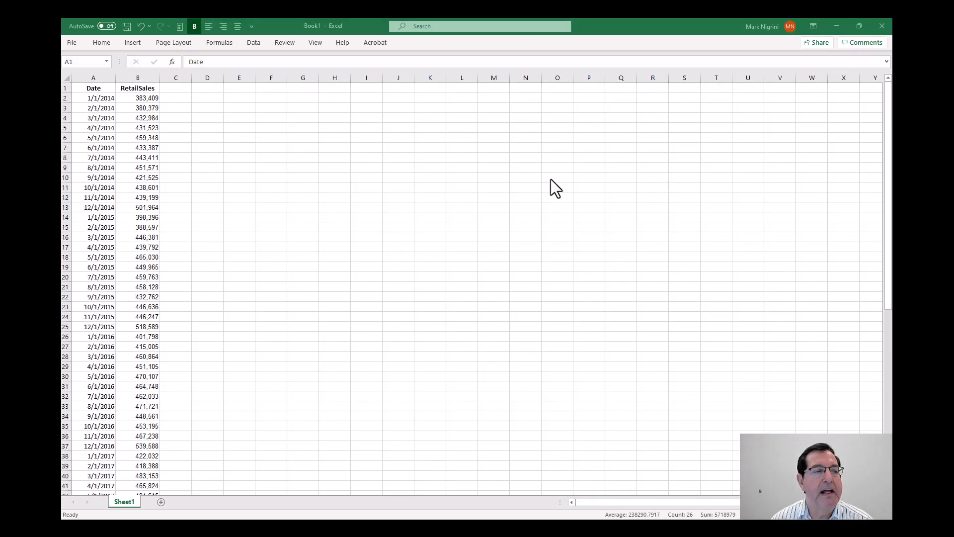
Step: Start a Forecast Sheet from the Date and RetailSales table, show its options and set the forecast end to 12/1/2020
click(99, 97)
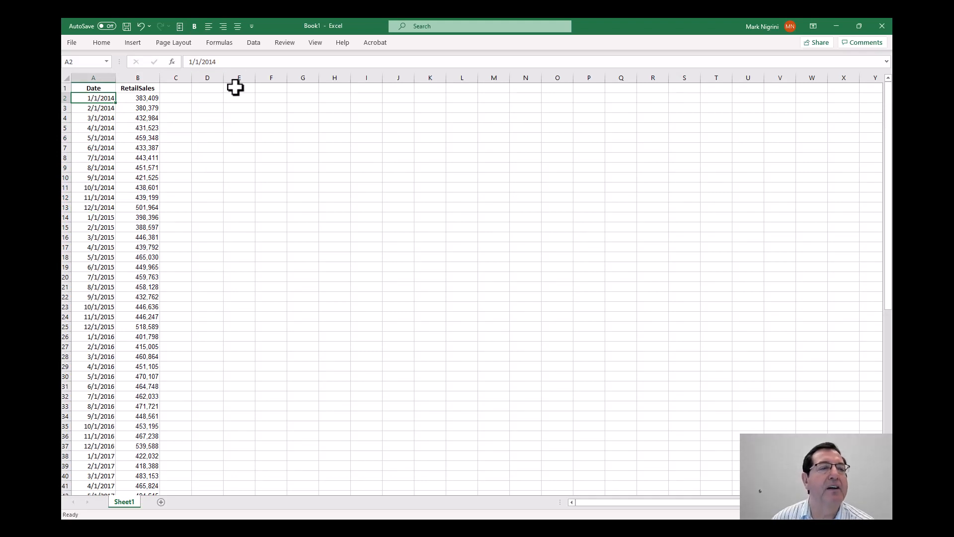
click(257, 42)
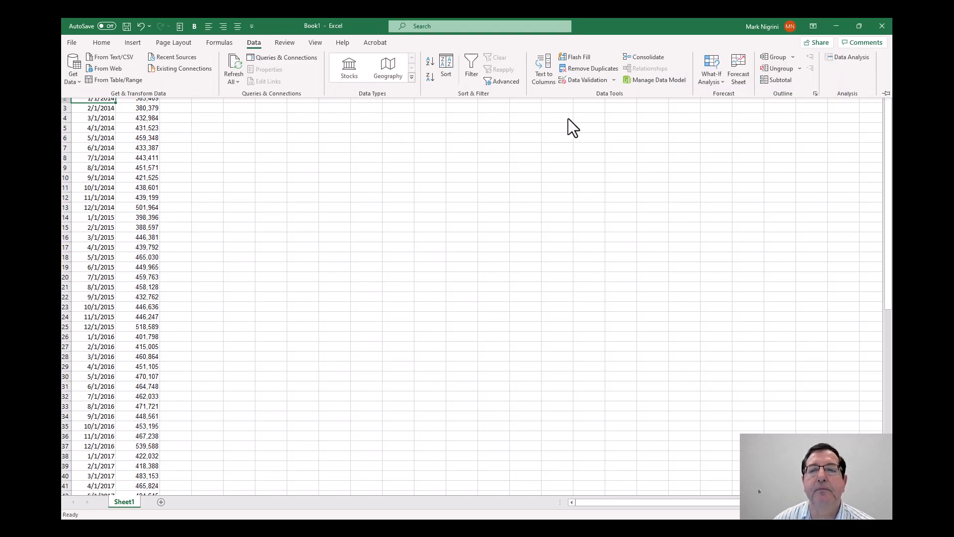
click(739, 81)
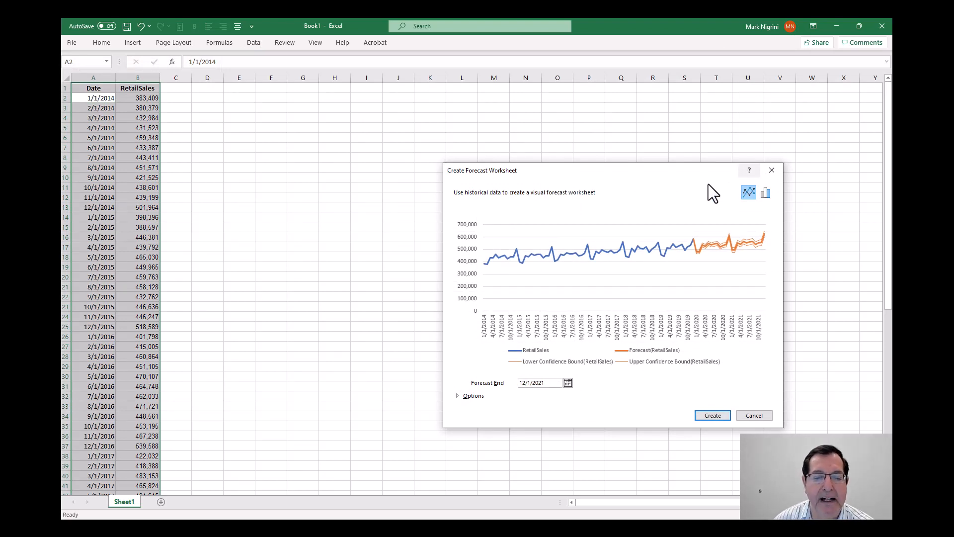
click(470, 396)
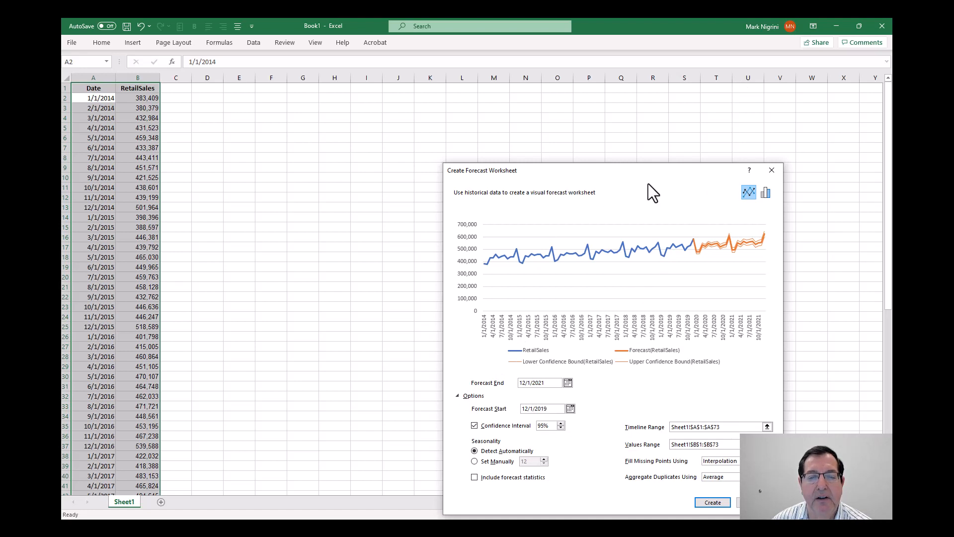
drag(640, 175, 615, 79)
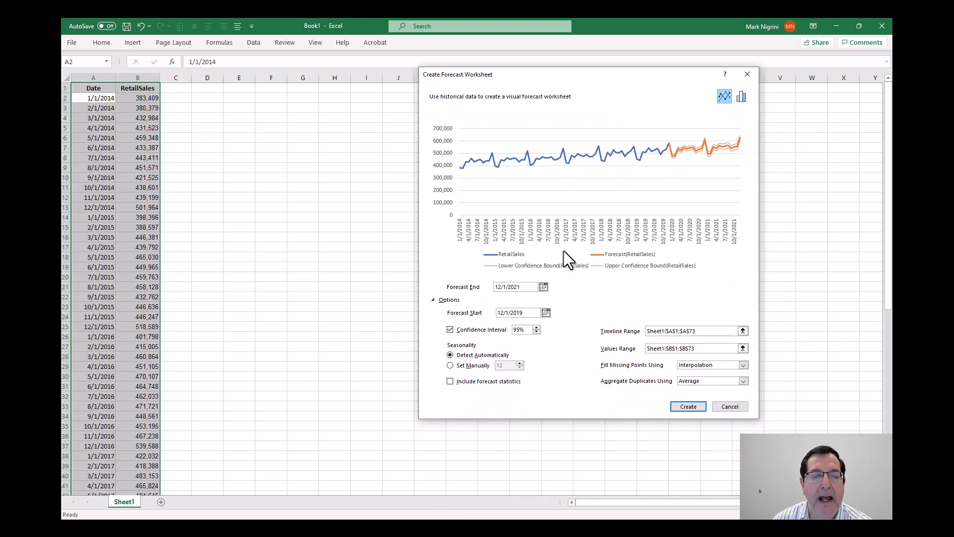
click(534, 288)
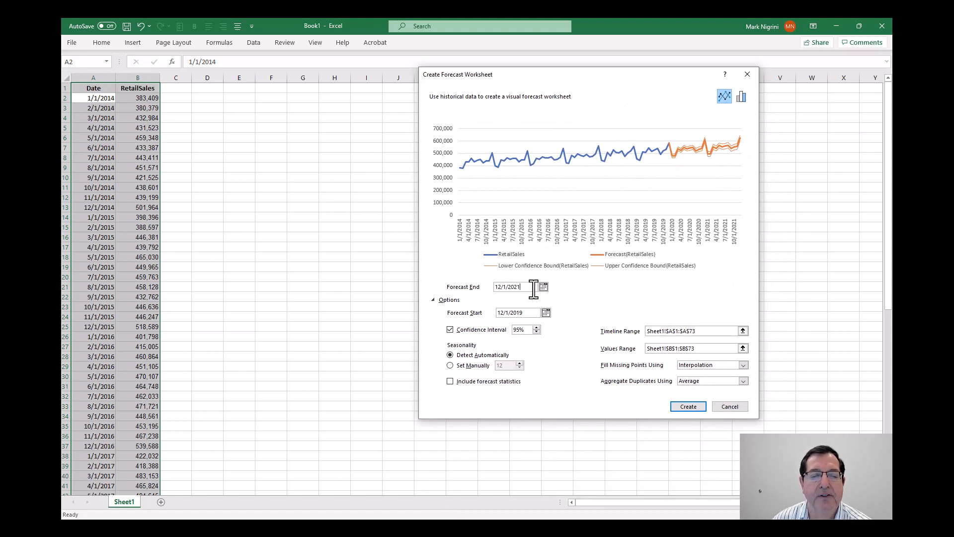
key(BackSpace)
text(0)
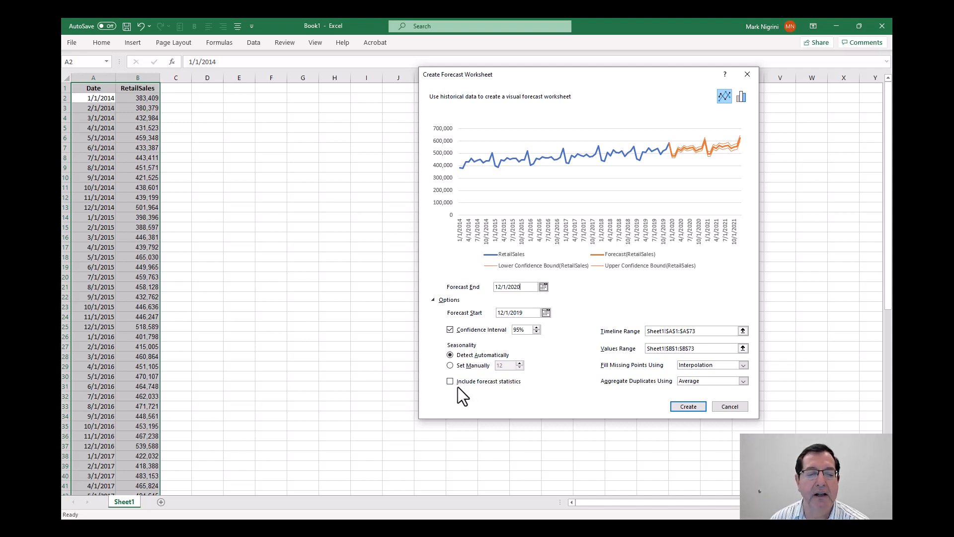
Step: Turn off the confidence interval, set seasonality manually to 12, include forecast statistics and create the forecast worksheet
click(450, 330)
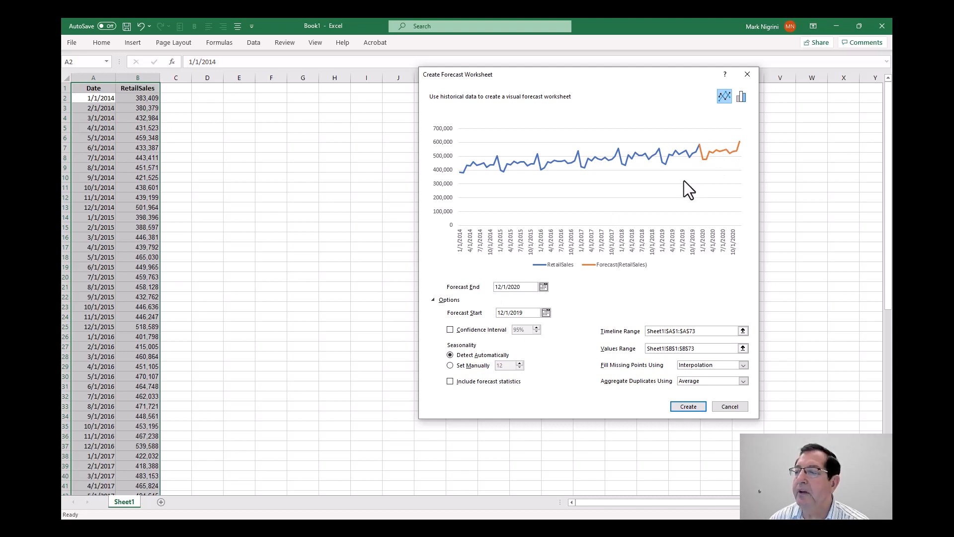
click(474, 366)
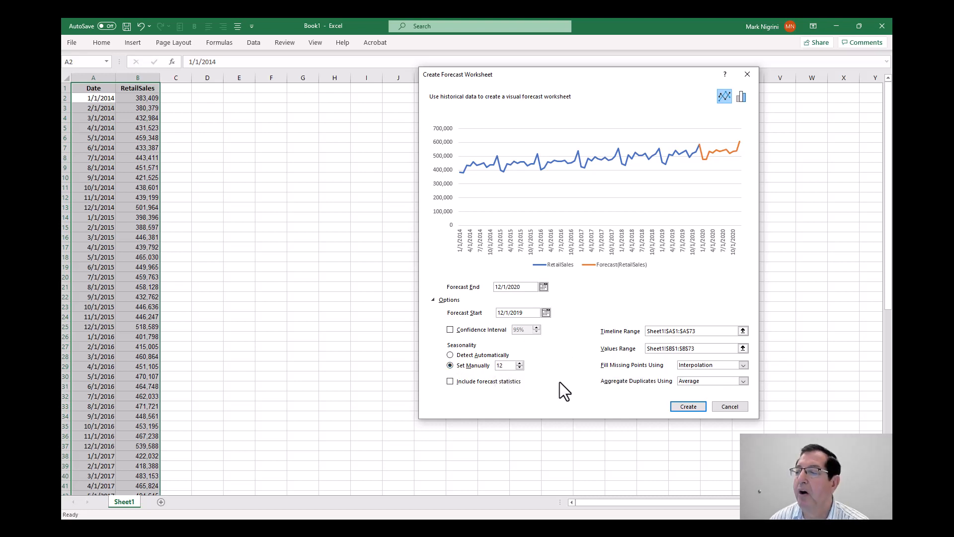
click(450, 381)
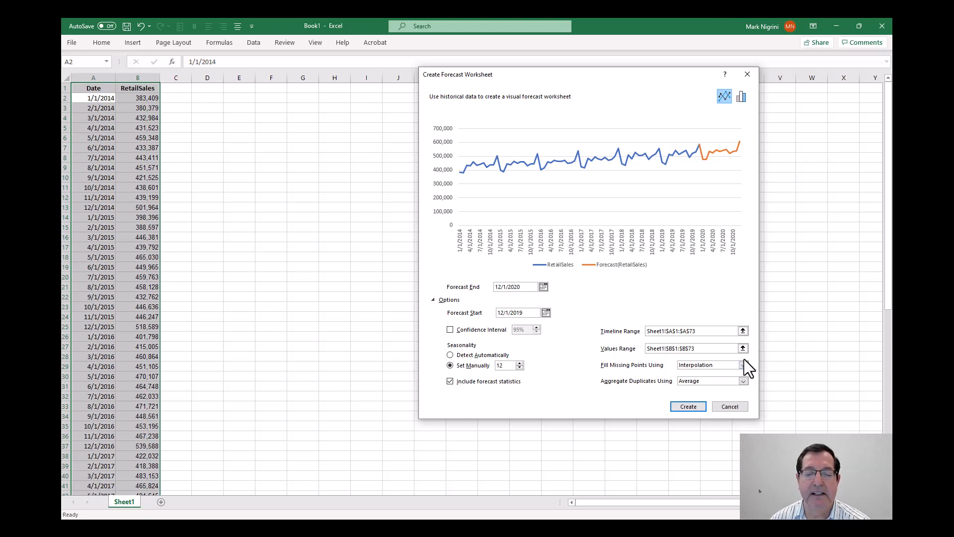
click(697, 406)
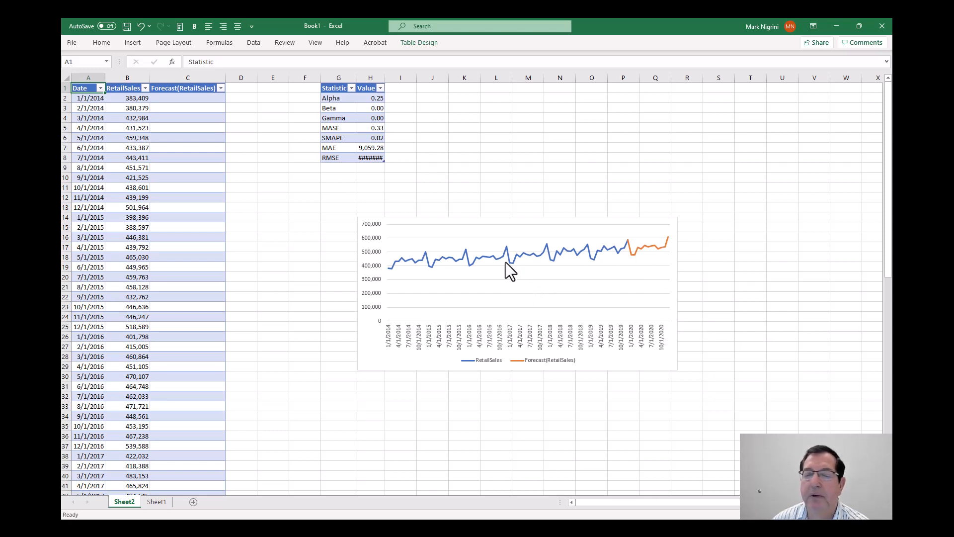
Step: Move the forecast chart from Sheet2 to a new sheet named SalesForecast
click(495, 224)
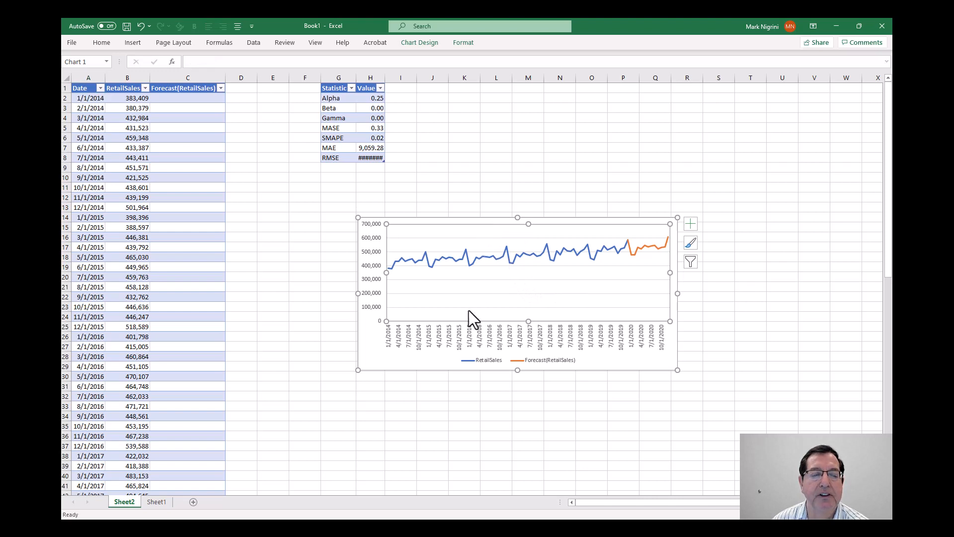
click(393, 363)
right_click(392, 364)
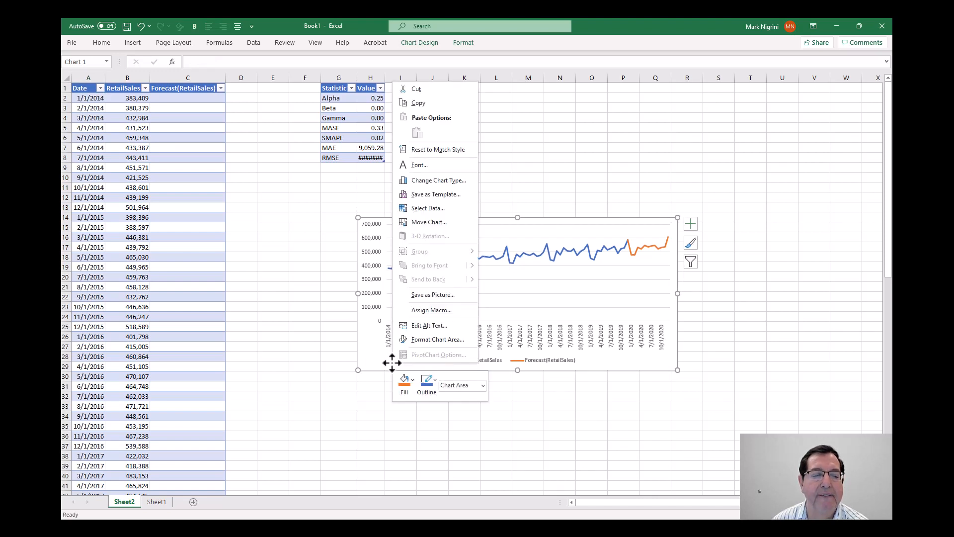
click(438, 221)
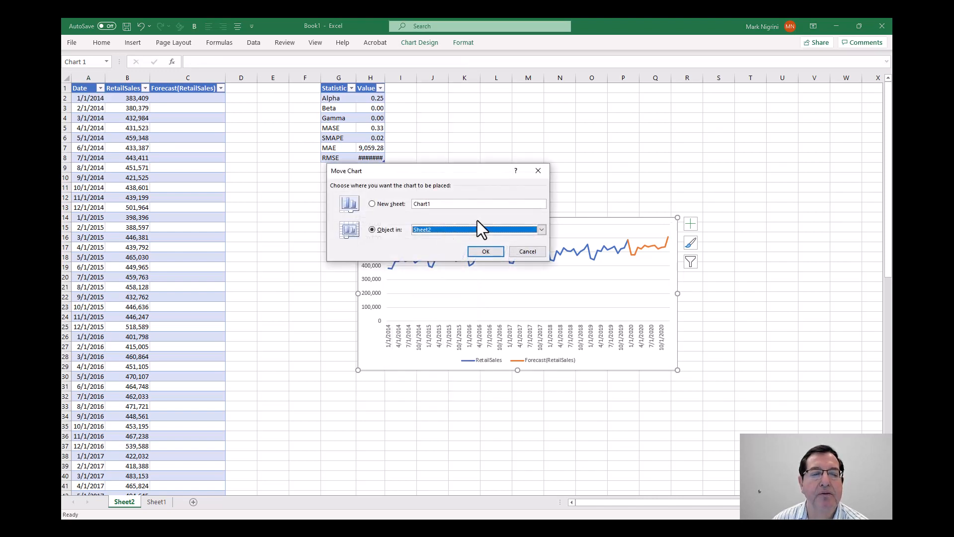
click(381, 205)
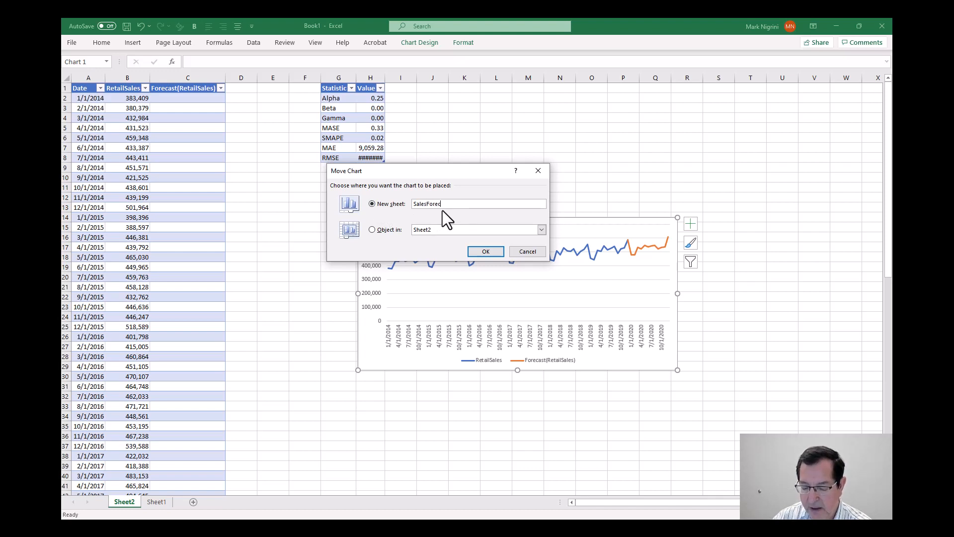
click(474, 254)
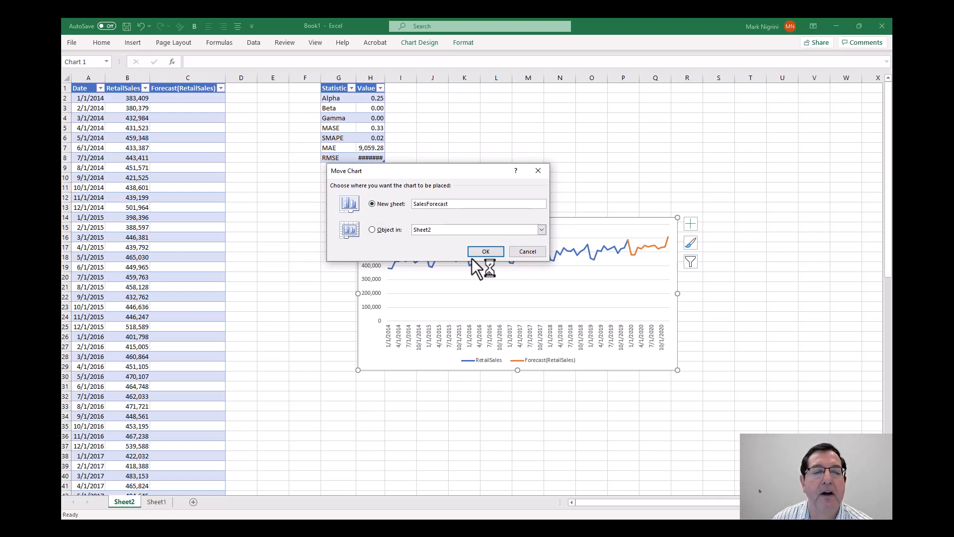
click(485, 252)
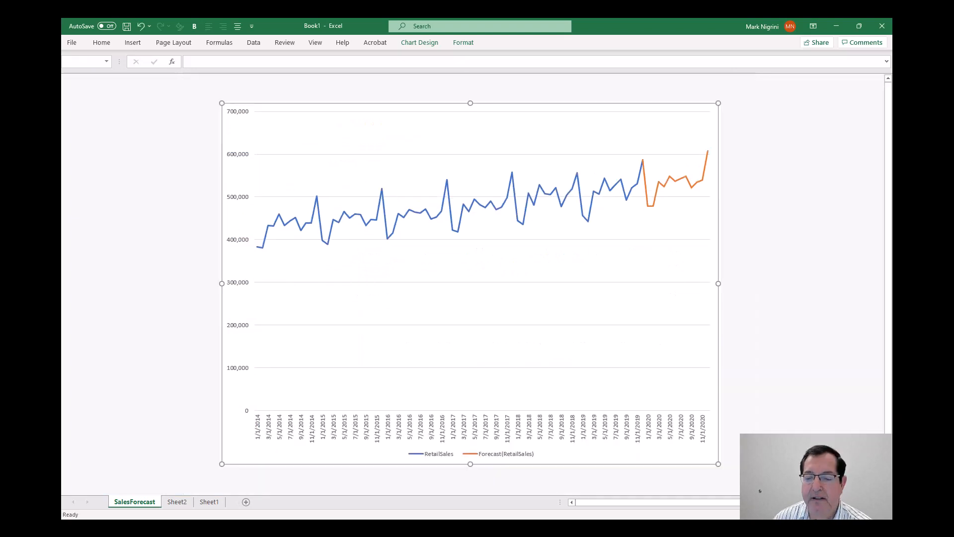
Step: Deselect the SalesForecast chart and examine the seasonal pattern of its monthly retail sales line around each year end
click(803, 229)
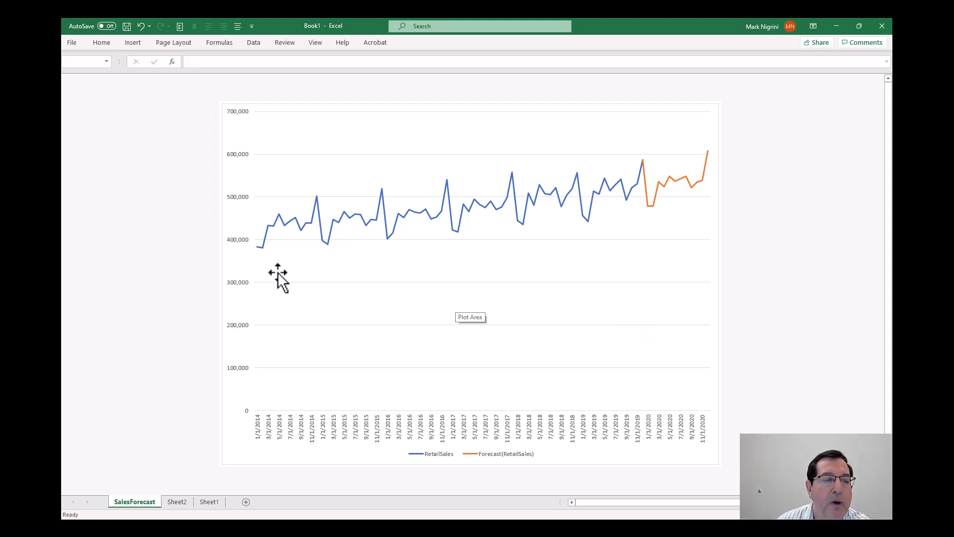
mouse_move(316, 199)
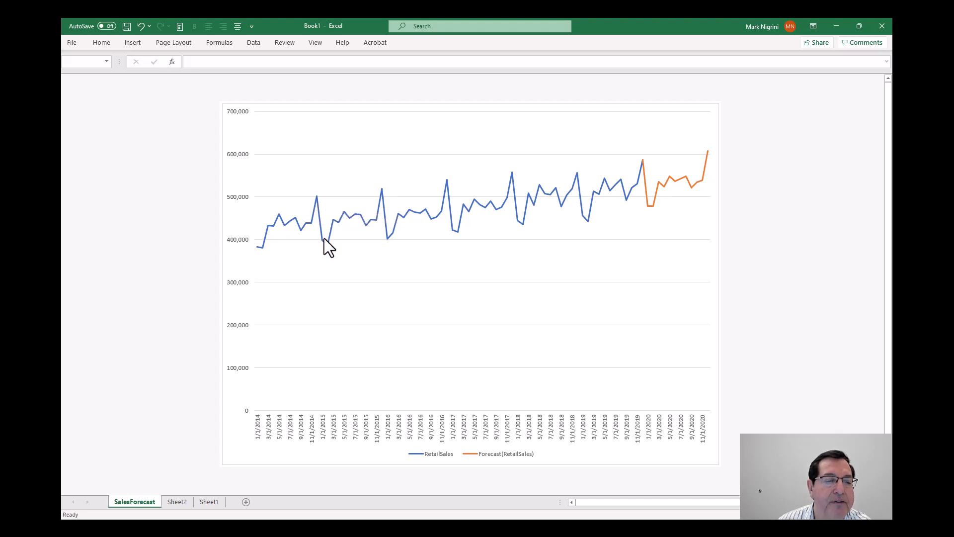
mouse_move(328, 245)
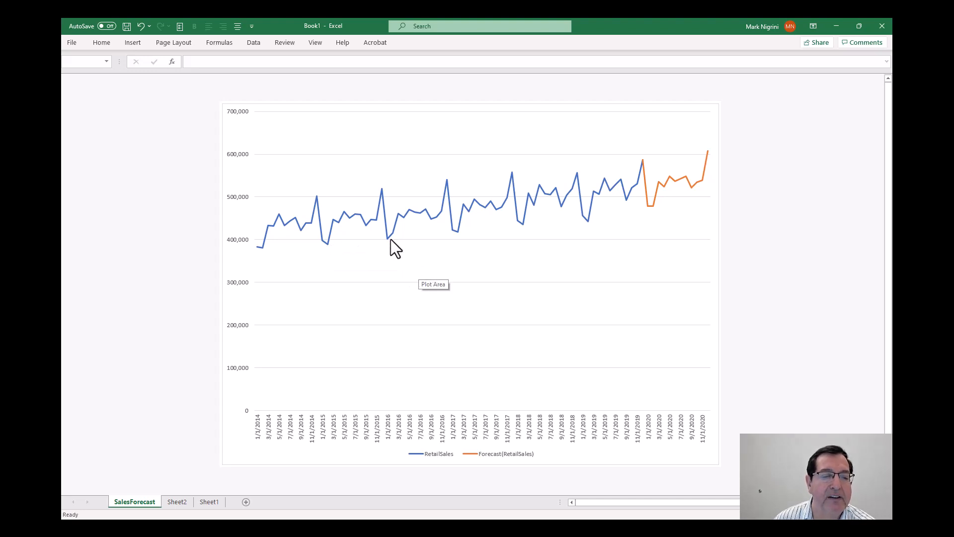
mouse_move(392, 232)
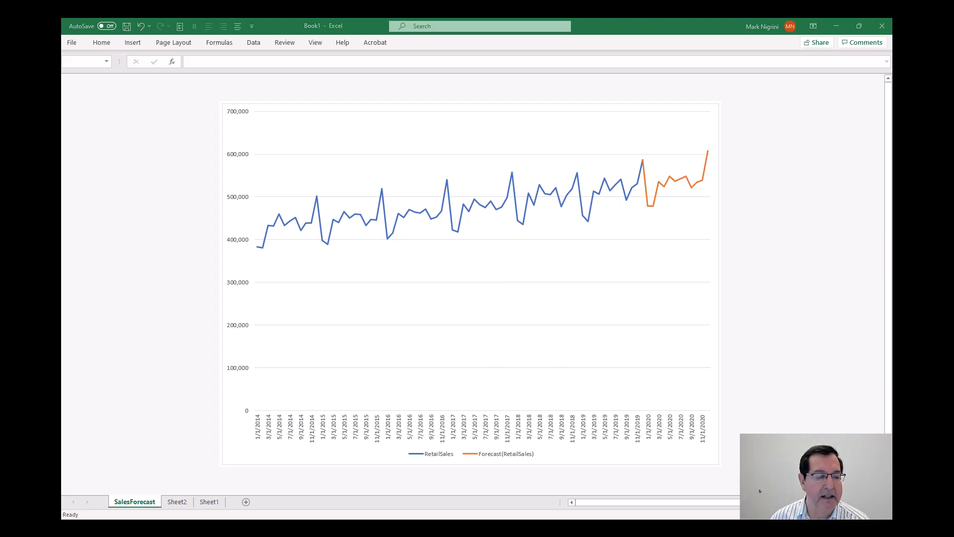
Step: Check the requirements in the Case_TimeSeries Word document and return to Excel to view the 2020 forecast rows on Sheet2
key(alt+Tab)
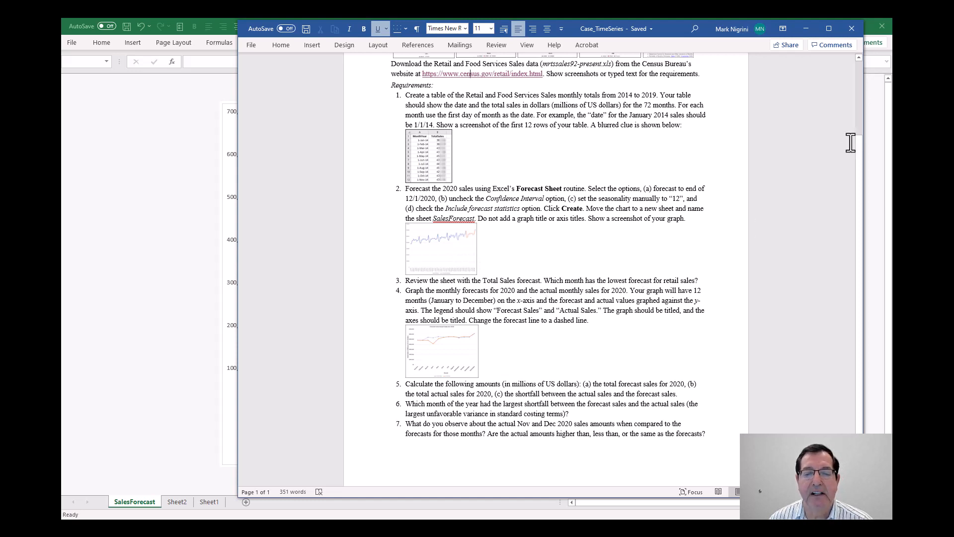
click(807, 29)
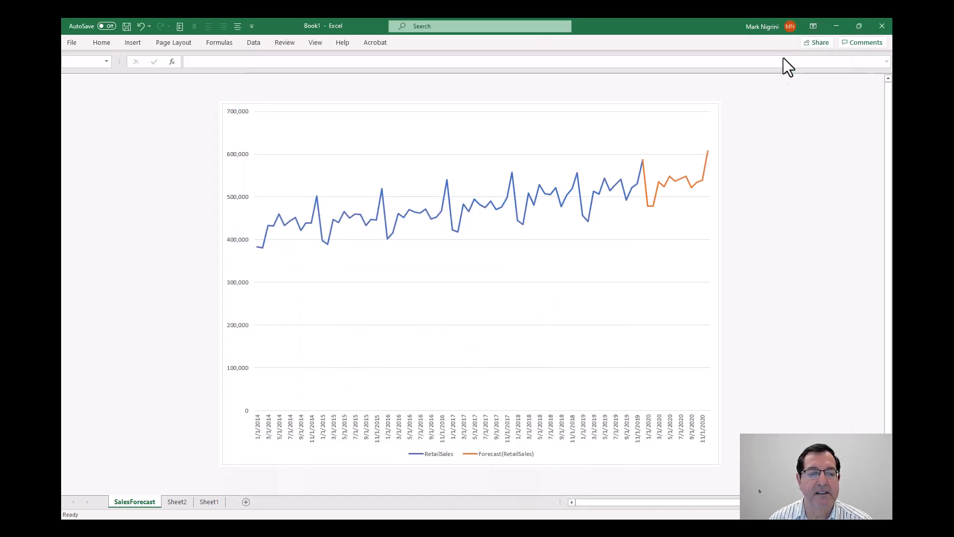
click(177, 502)
scroll(467, 316, down, 10)
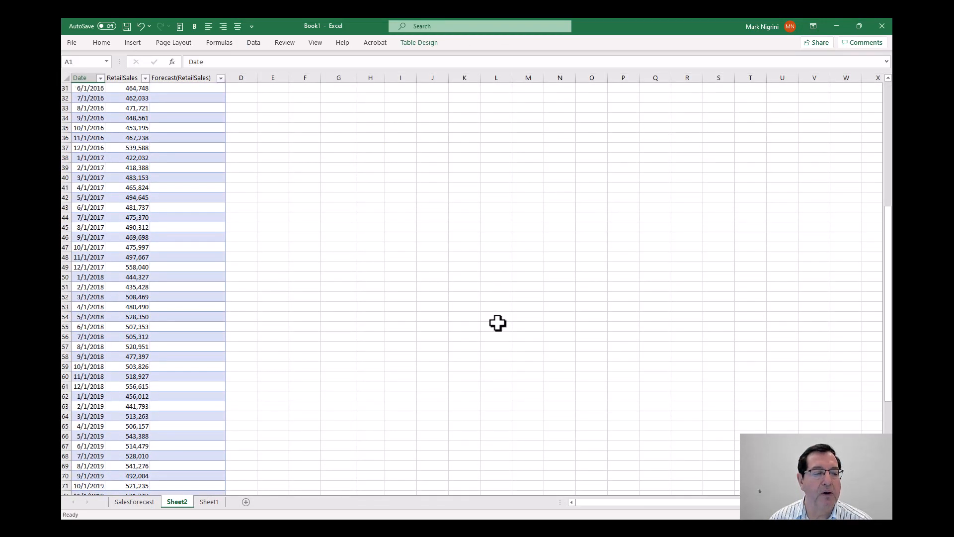
scroll(498, 323, down, 11)
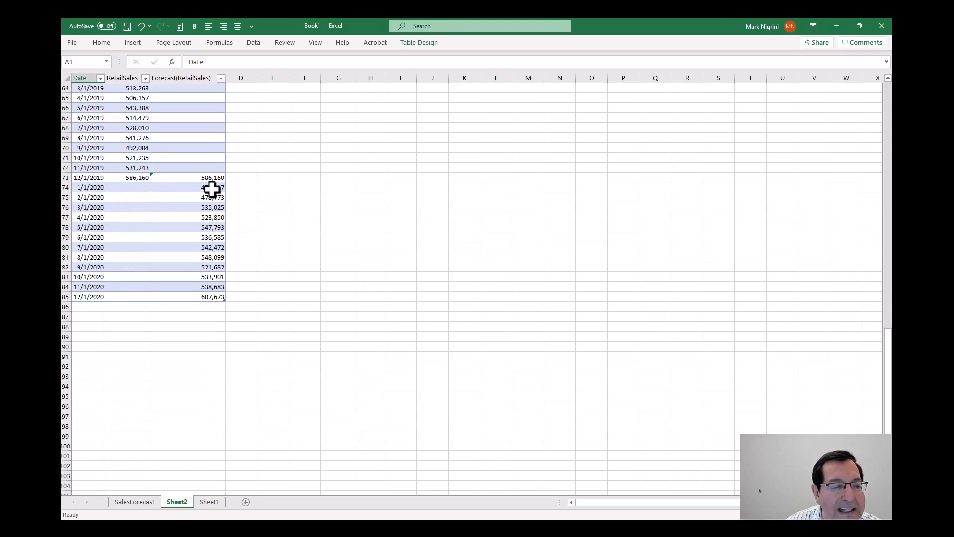
Step: Highlight the single lowest 2020 forecast in C74:C85 with a bottom-items conditional format of 1, using Light Red Fill with Dark Red Text
drag(211, 189, 211, 297)
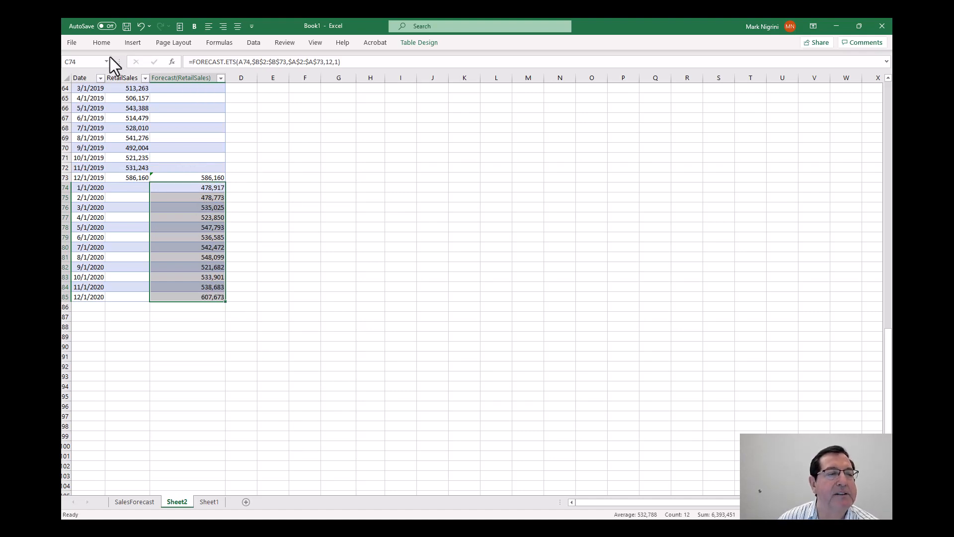
click(102, 43)
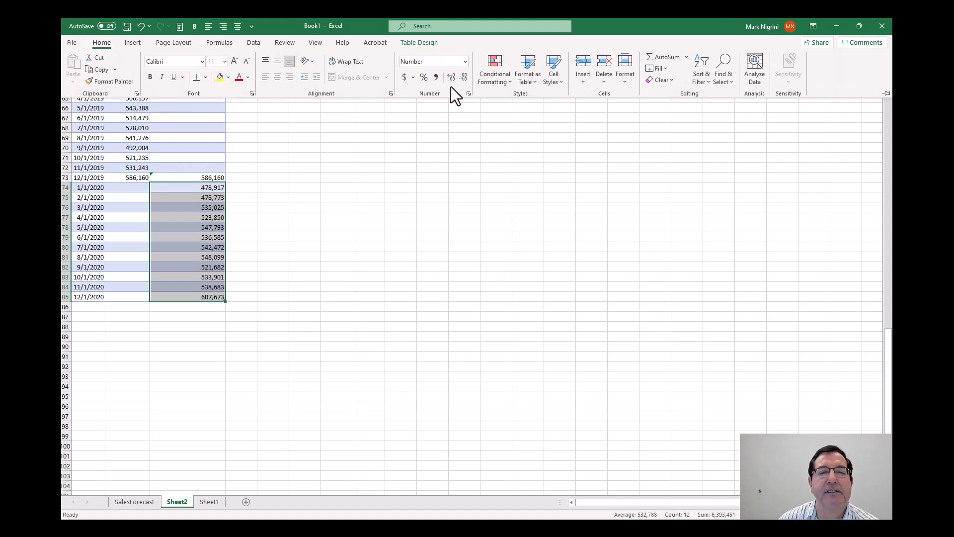
click(511, 82)
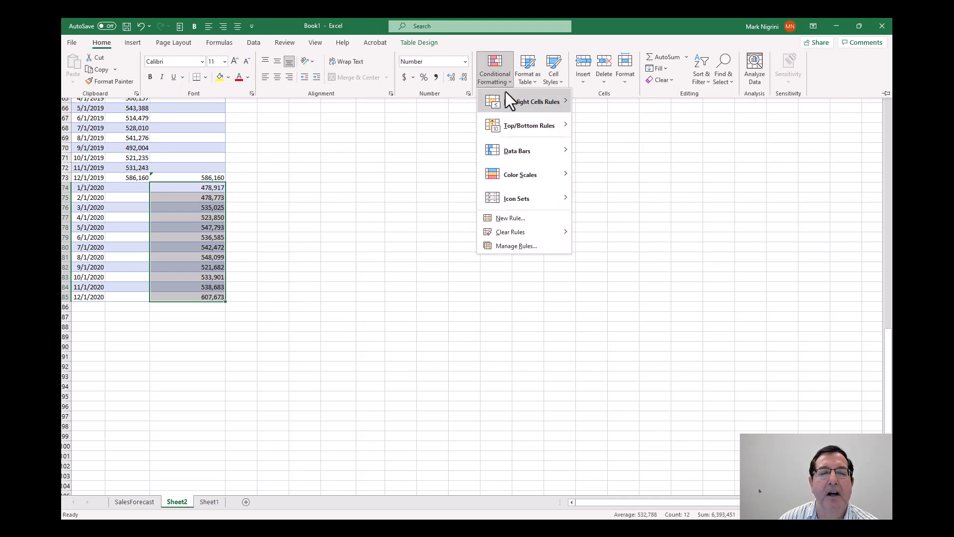
mouse_move(528, 128)
click(619, 174)
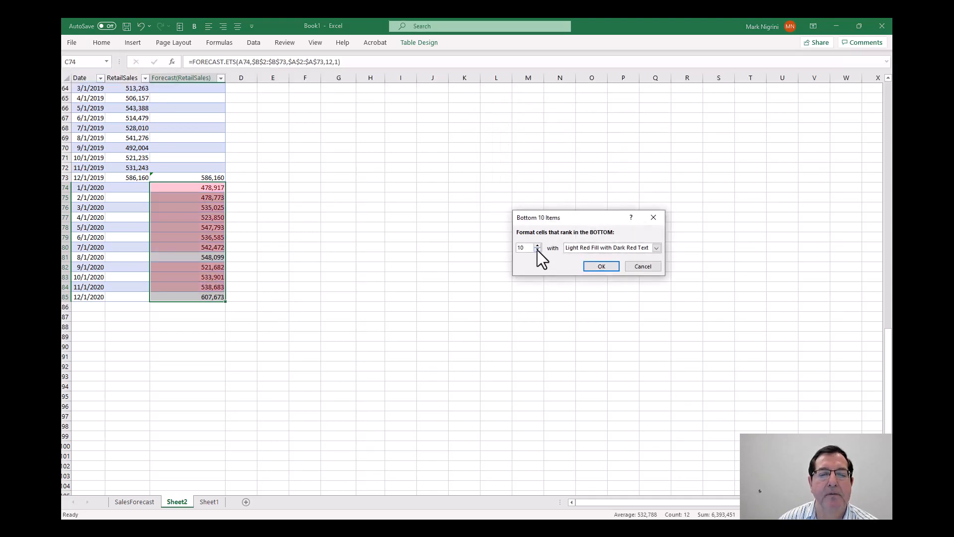
click(537, 250)
click(538, 250)
click(538, 250)
click(537, 249)
click(539, 250)
click(538, 249)
click(538, 250)
click(538, 249)
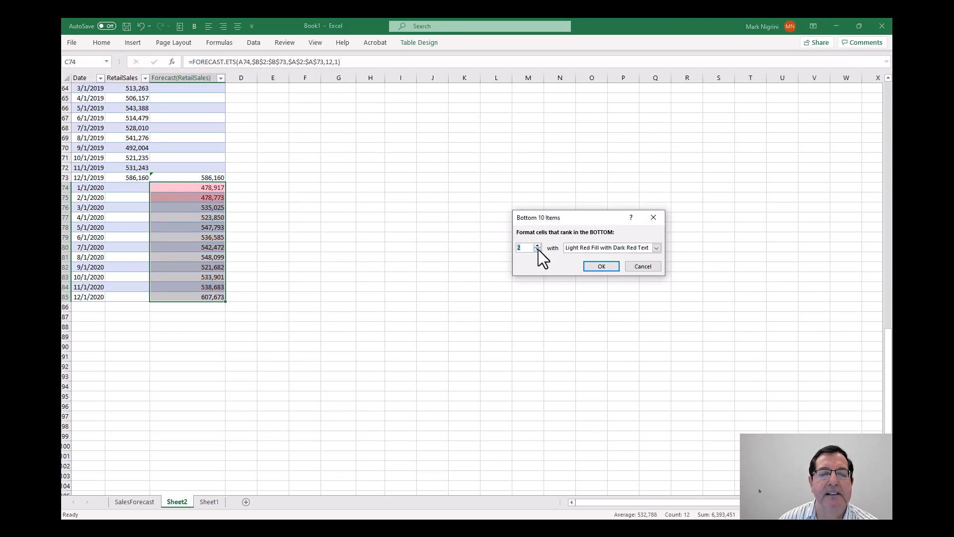
click(538, 250)
click(599, 267)
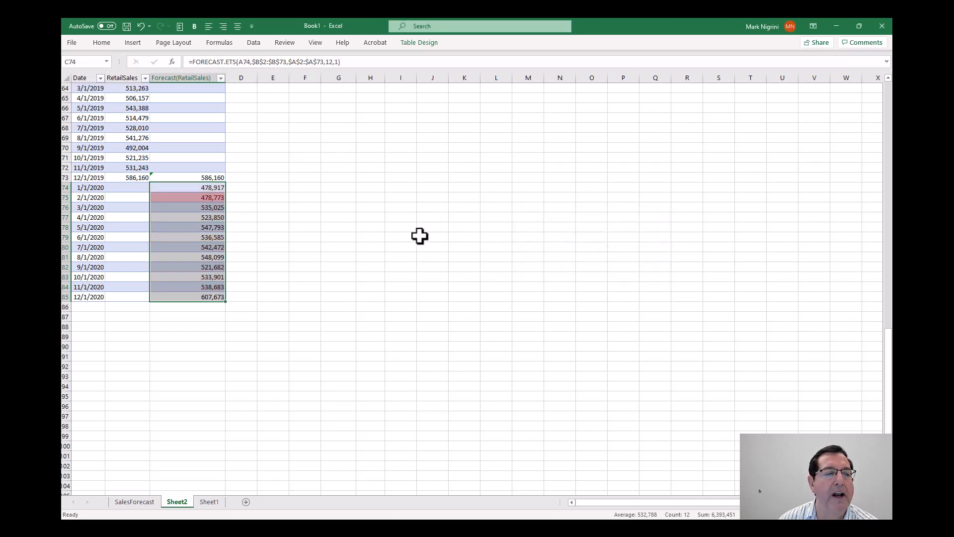
Step: Identify the month of the highlighted lowest forecast and read the next graph requirement in the Case_TimeSeries Word document
click(214, 198)
click(72, 197)
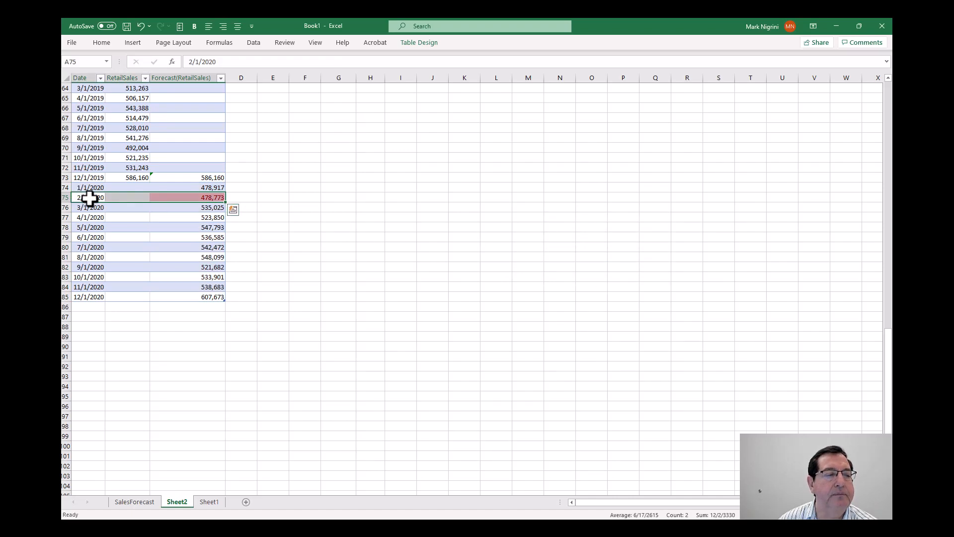
key(alt+Tab)
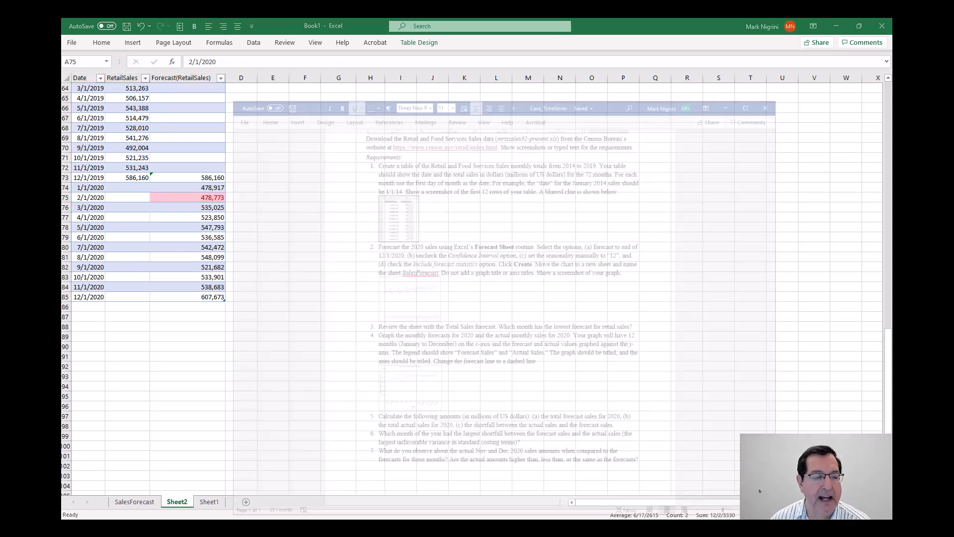
click(515, 281)
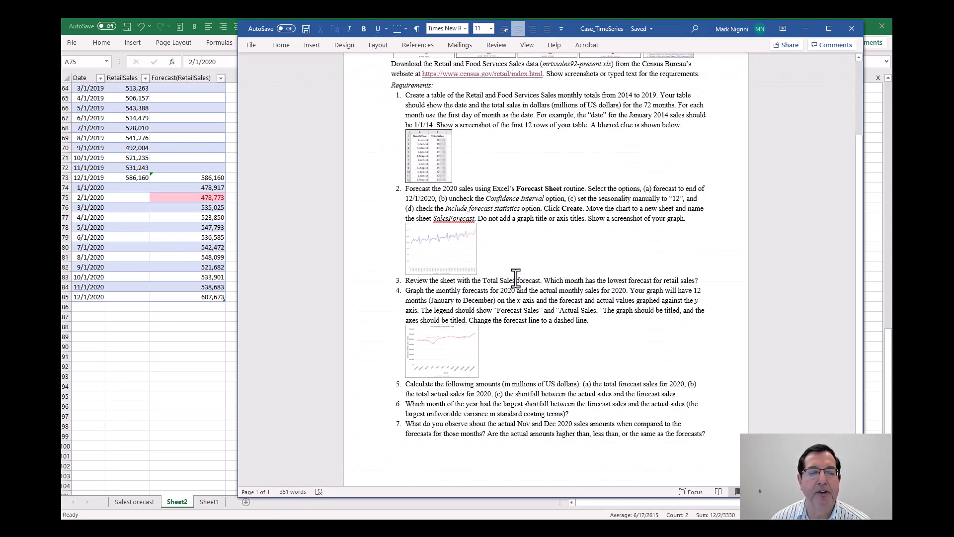
scroll(591, 323, down, 1)
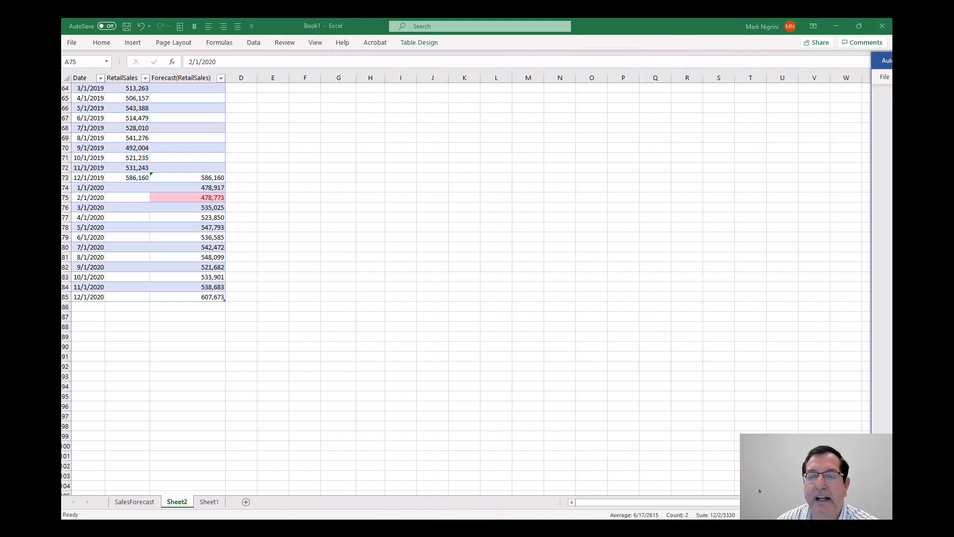
Step: On Sheet2 in Excel, enter the headers Month, ForecastSales and ActualSales in cells F73 to H73
text(Mo)
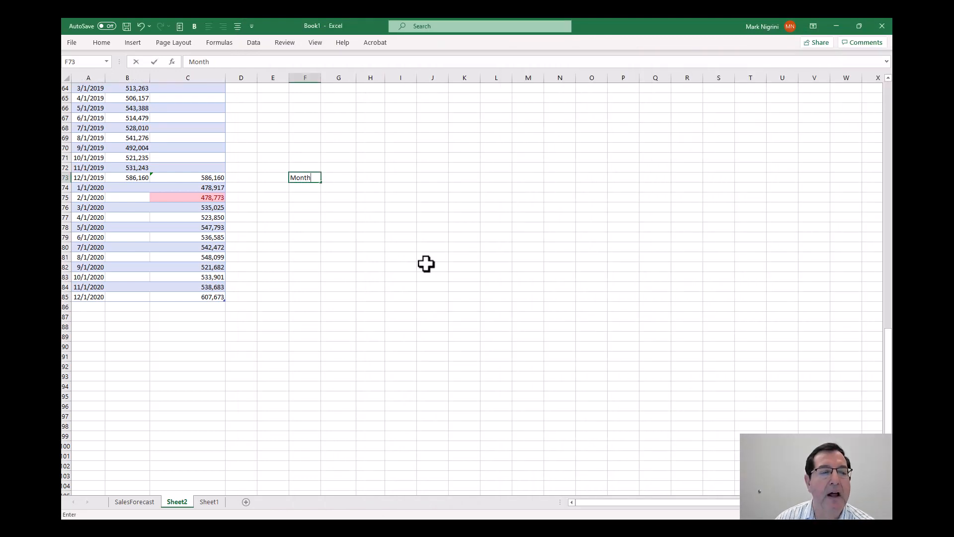
text(nth)
key(Tab)
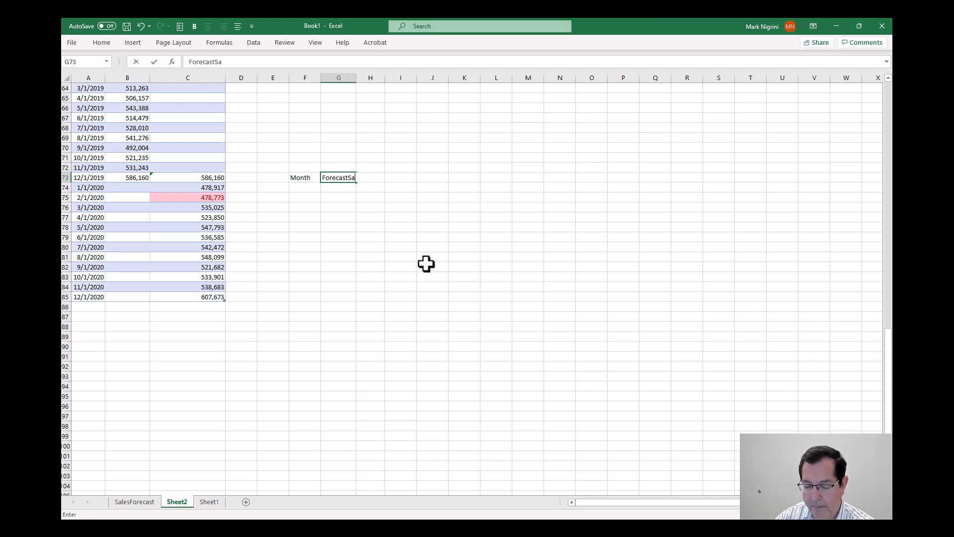
key(Tab)
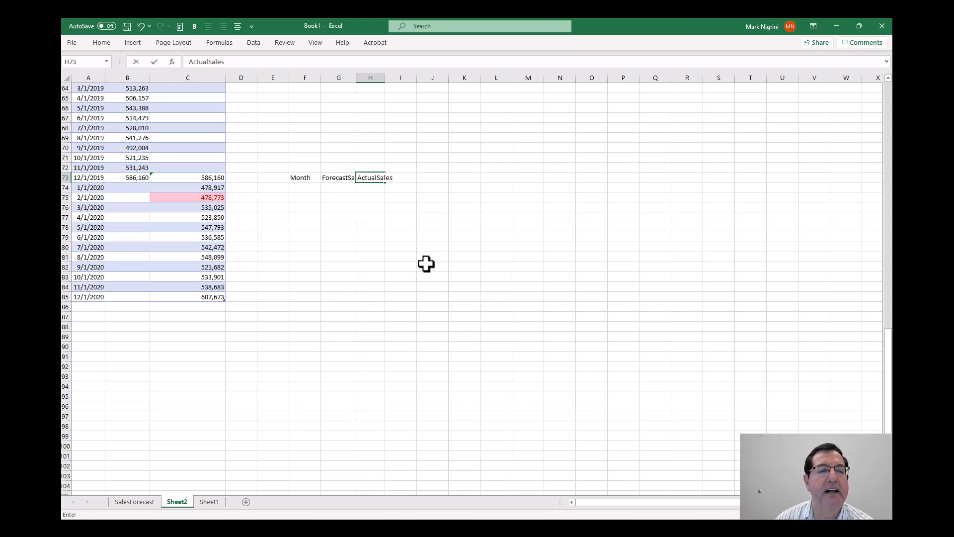
text(ActualSales)
key(Return)
Step: Set the width of columns F to H to 12
click(303, 79)
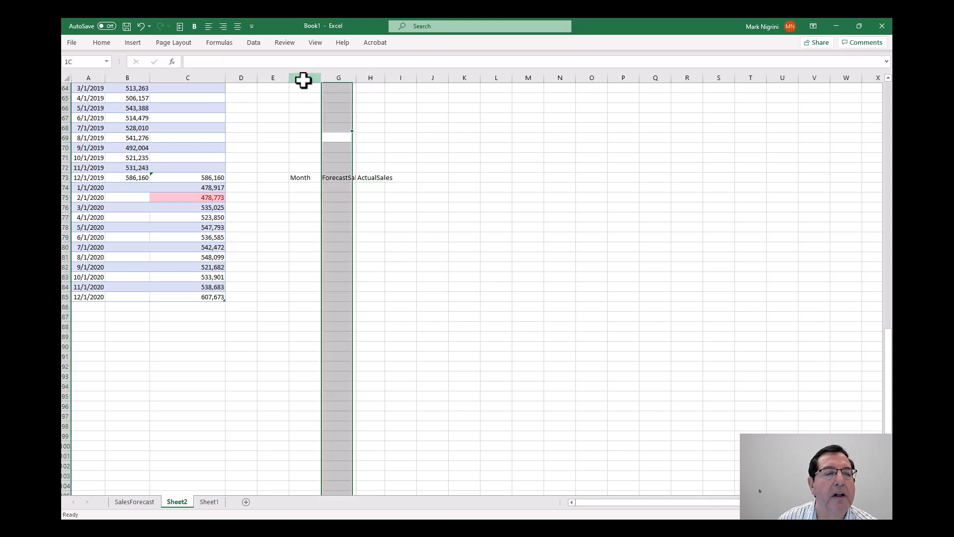
drag(304, 80, 373, 76)
right_click(305, 79)
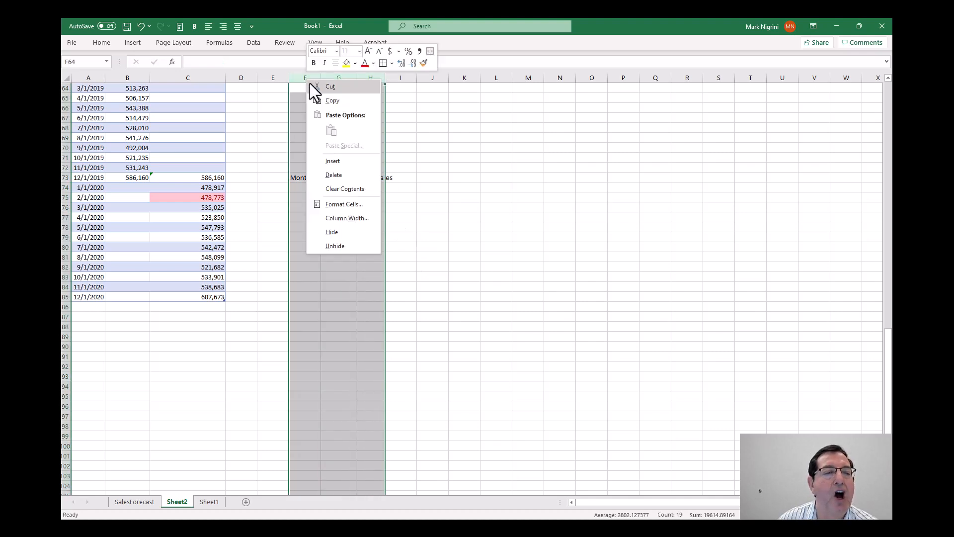
click(368, 219)
text(12)
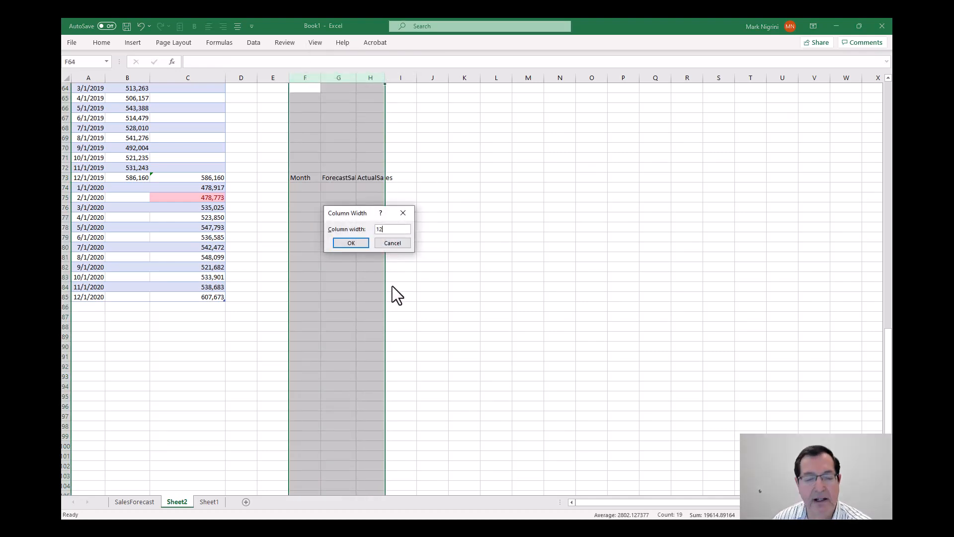
click(355, 244)
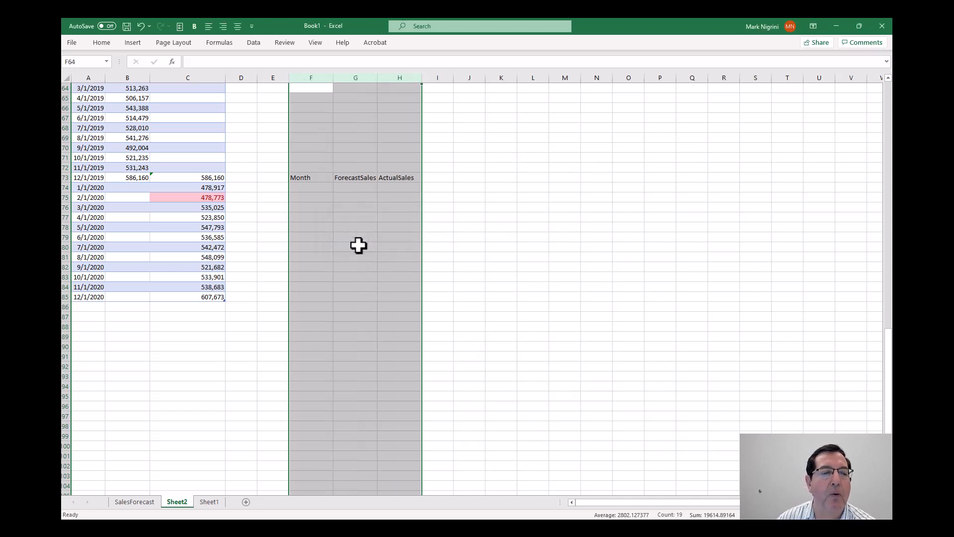
Step: Check the Word requirements, enter January and February under the Month header, and fill the month names through December in F74:F85
click(311, 186)
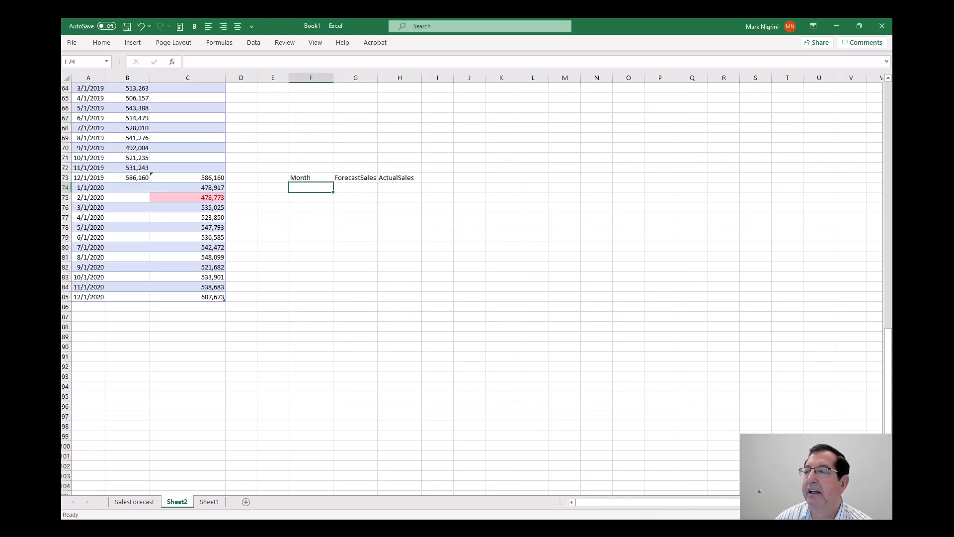
drag(893, 79, 643, 79)
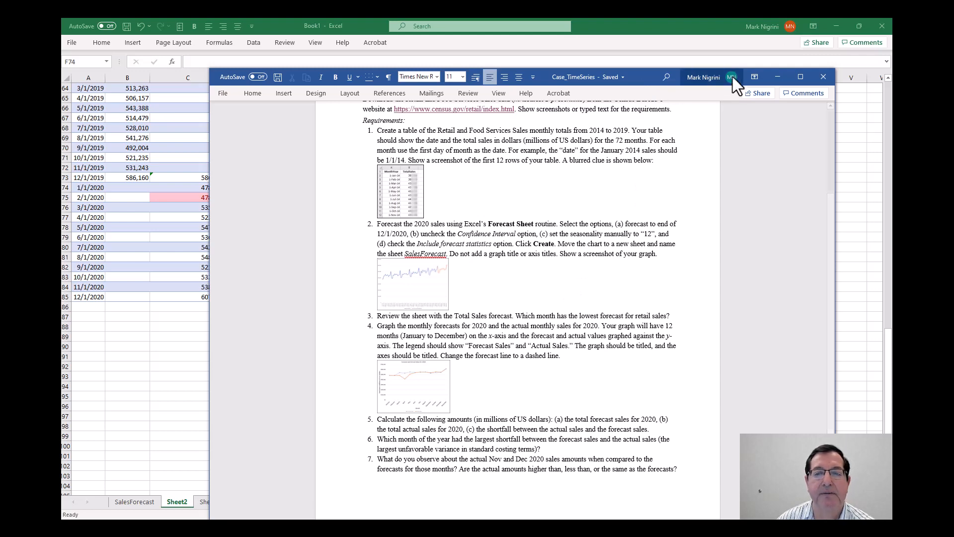
drag(642, 74, 953, 77)
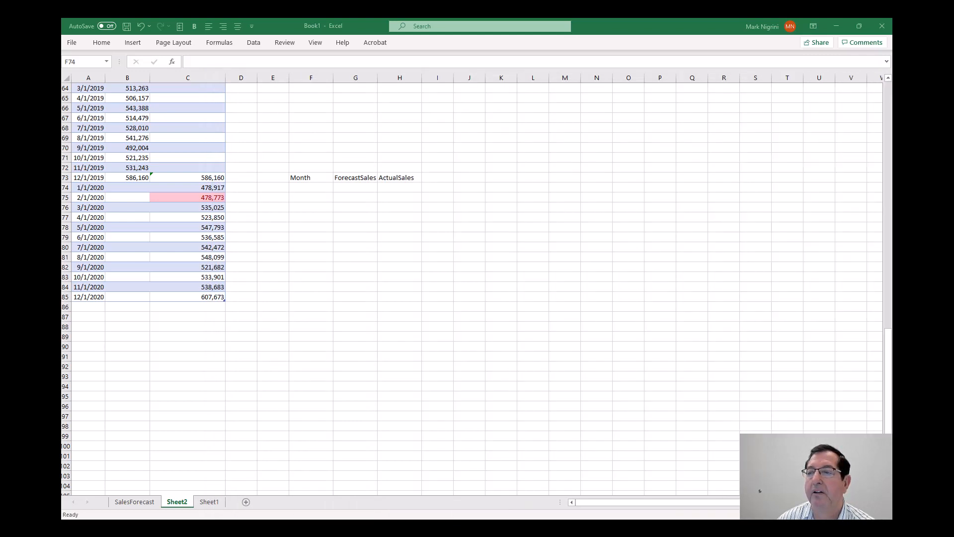
text(January)
key(Return)
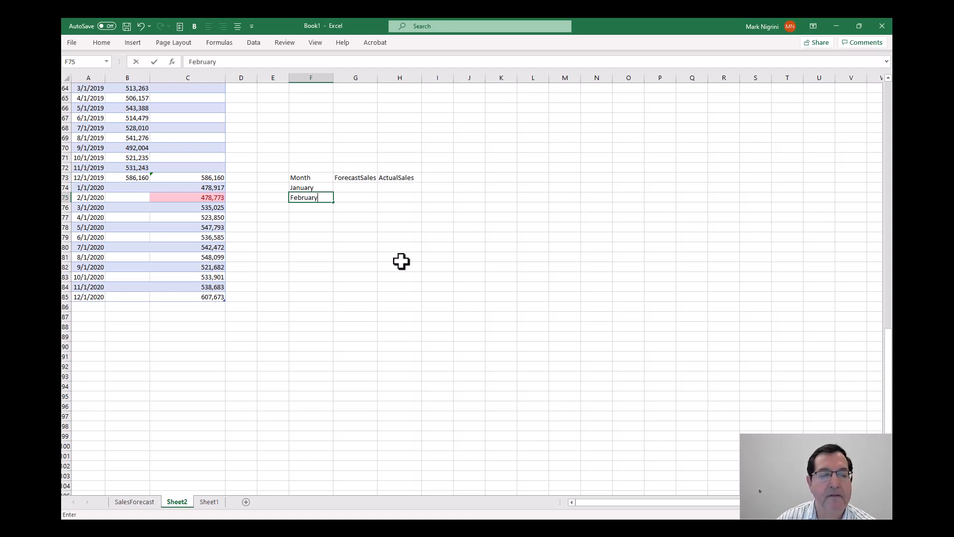
key(Return)
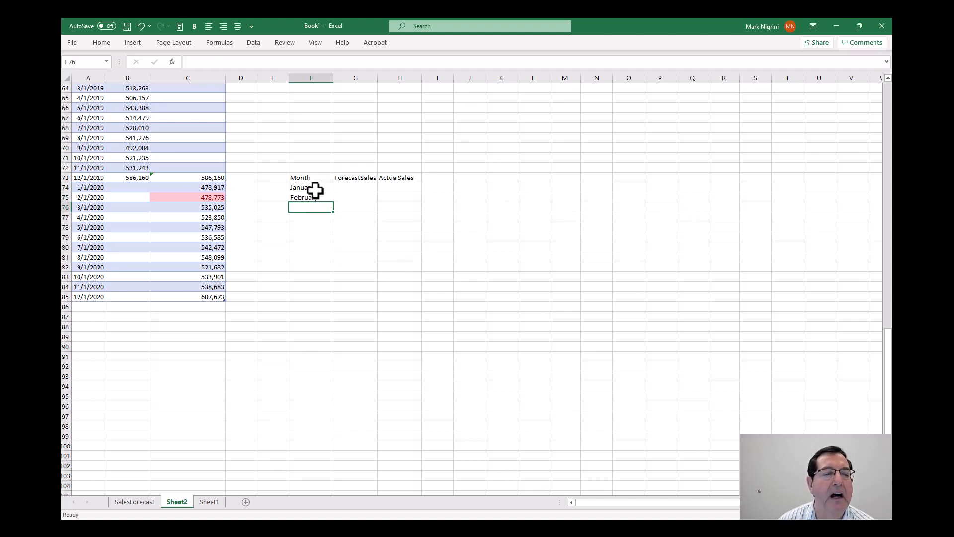
drag(319, 186, 348, 305)
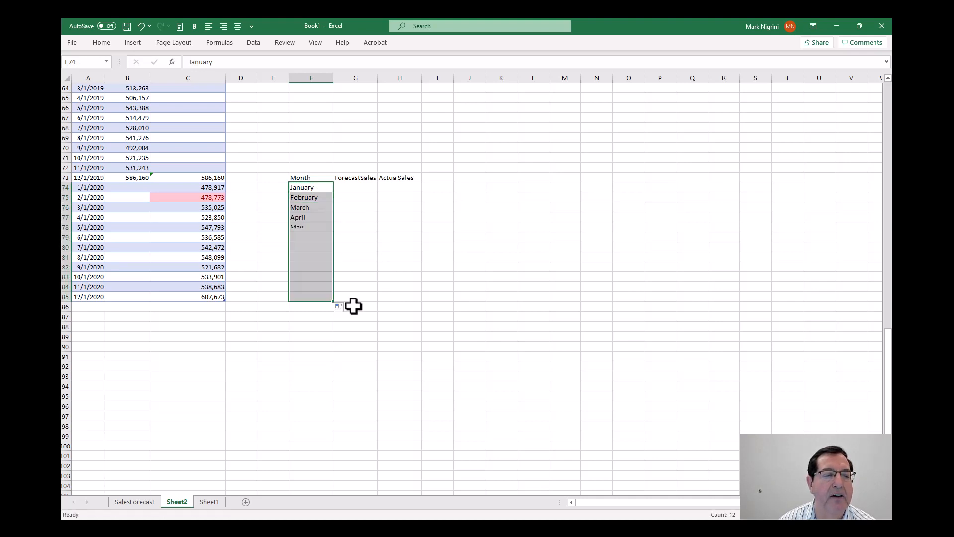
Step: Make the Month, ForecastSales and ActualSales headers bold and center them
drag(311, 177, 378, 177)
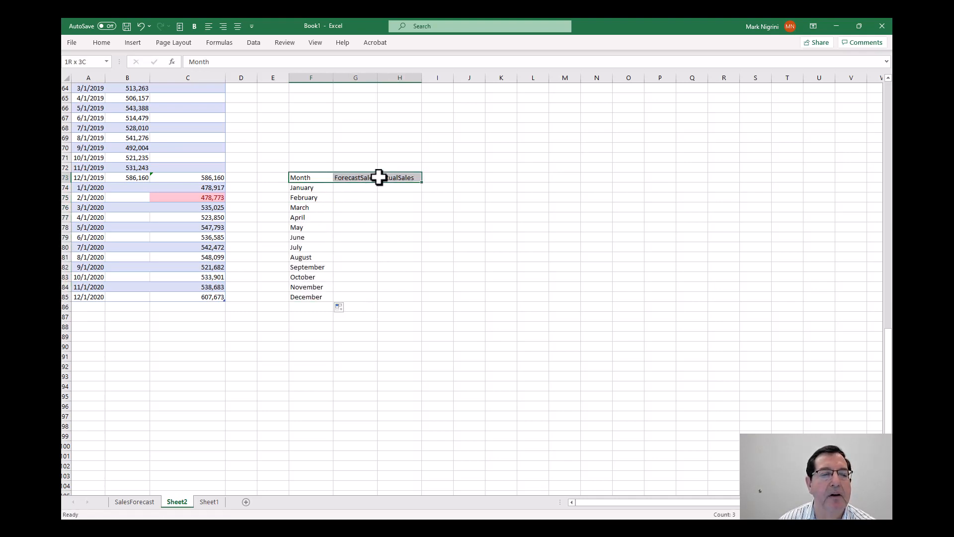
click(195, 25)
click(238, 26)
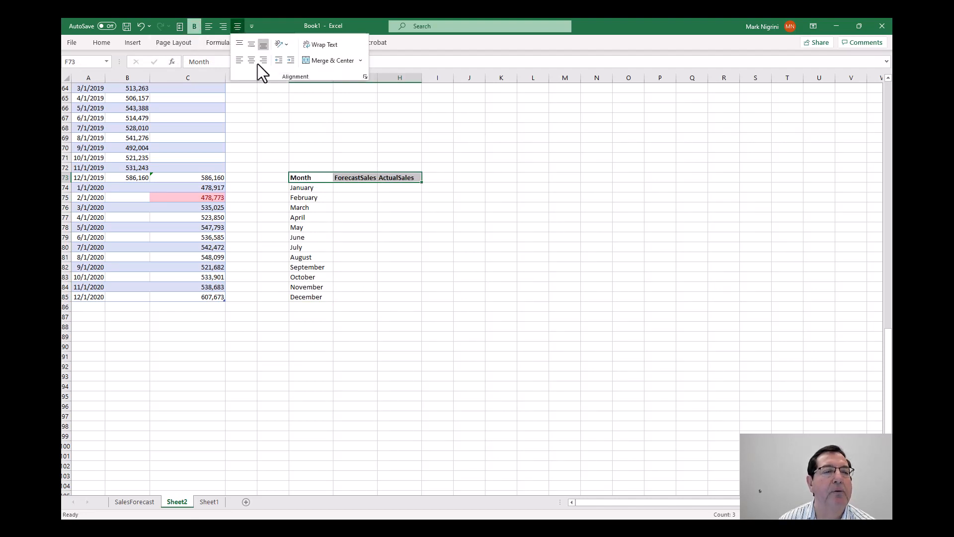
click(251, 60)
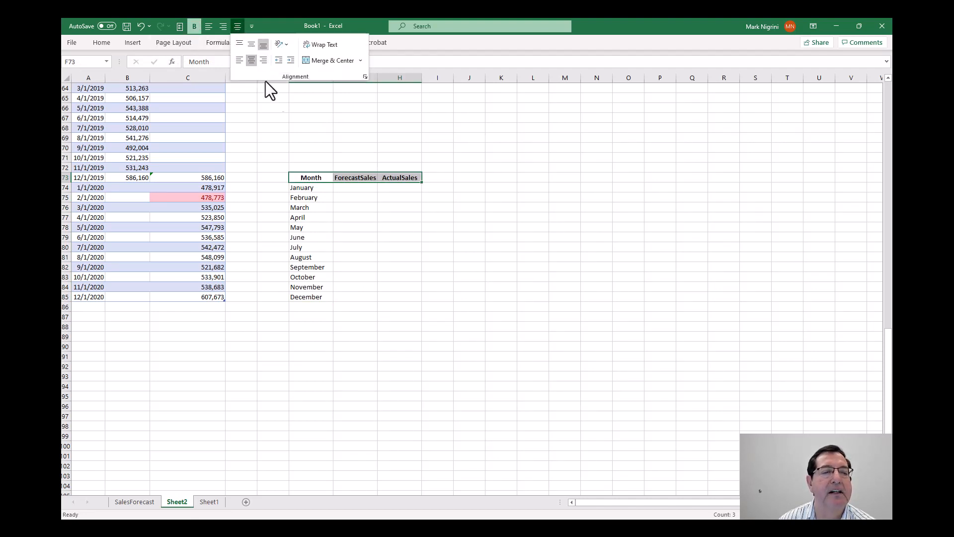
click(374, 218)
click(371, 237)
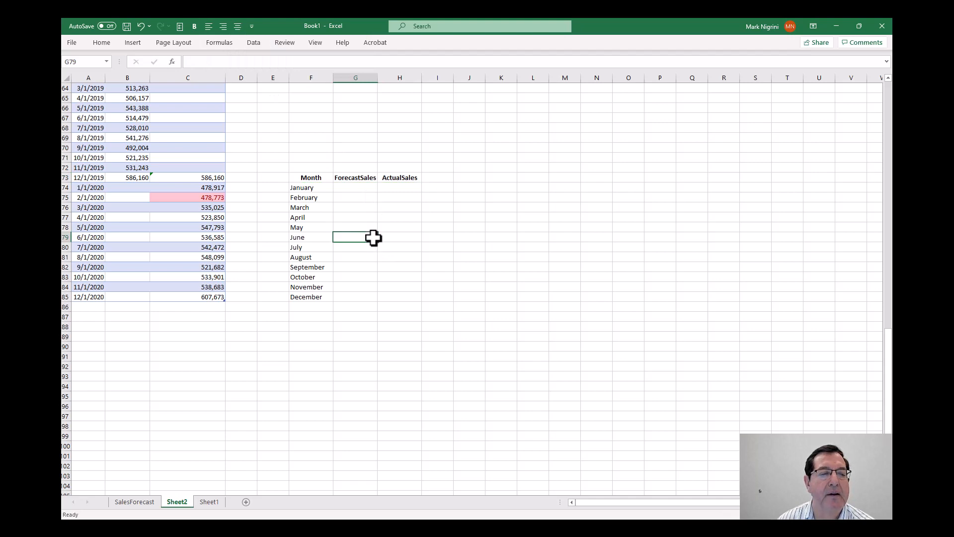
Step: Link January's ForecastSales in G74 to the forecast with =C74 and fill the formula through December in G85
click(201, 186)
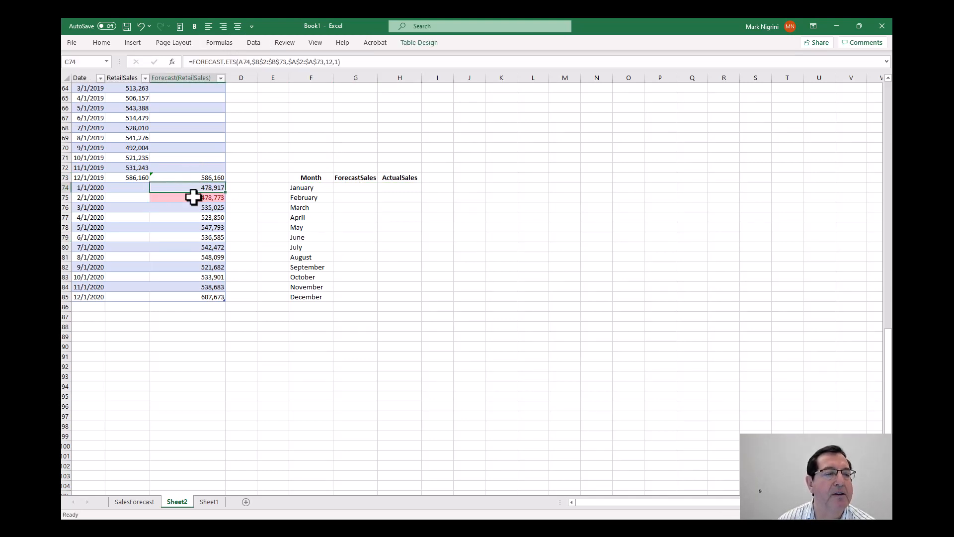
click(362, 186)
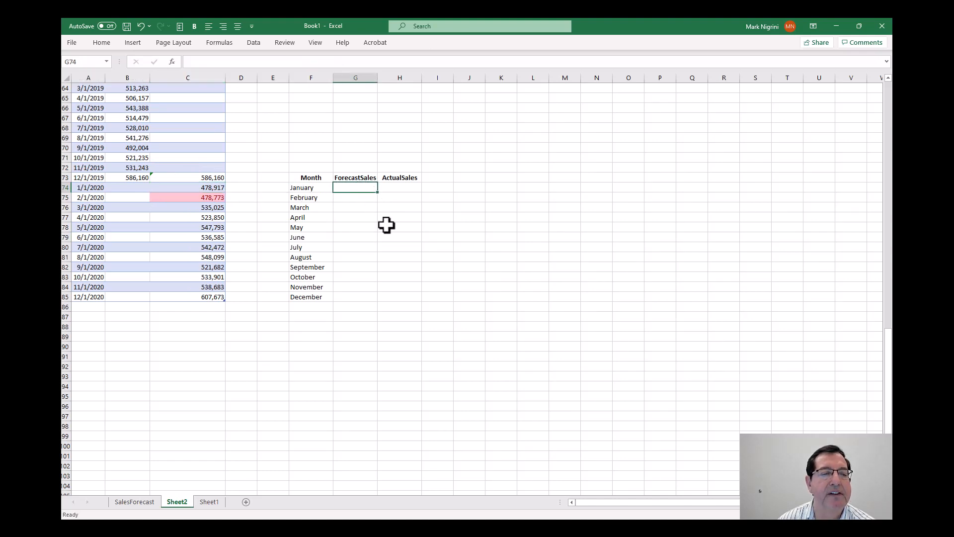
text(=)
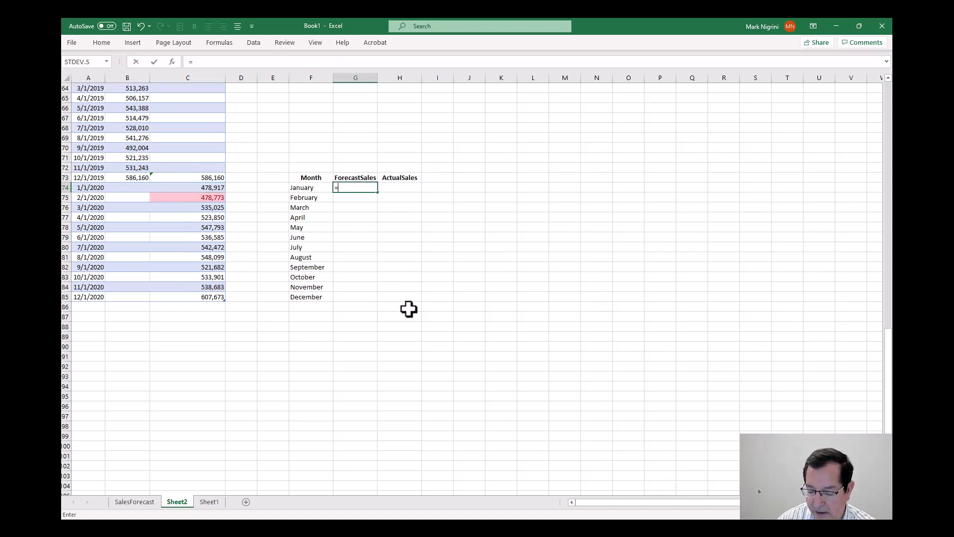
text(C74)
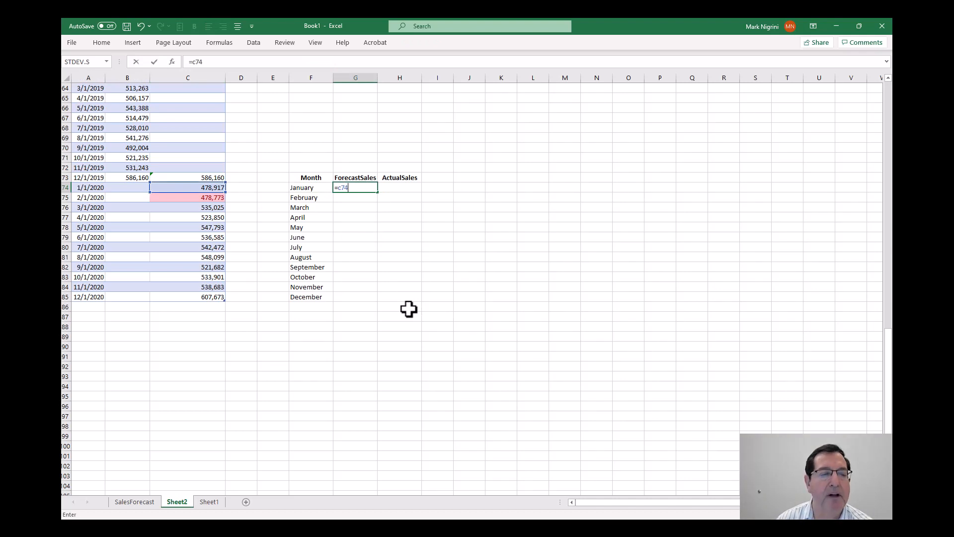
key(Return)
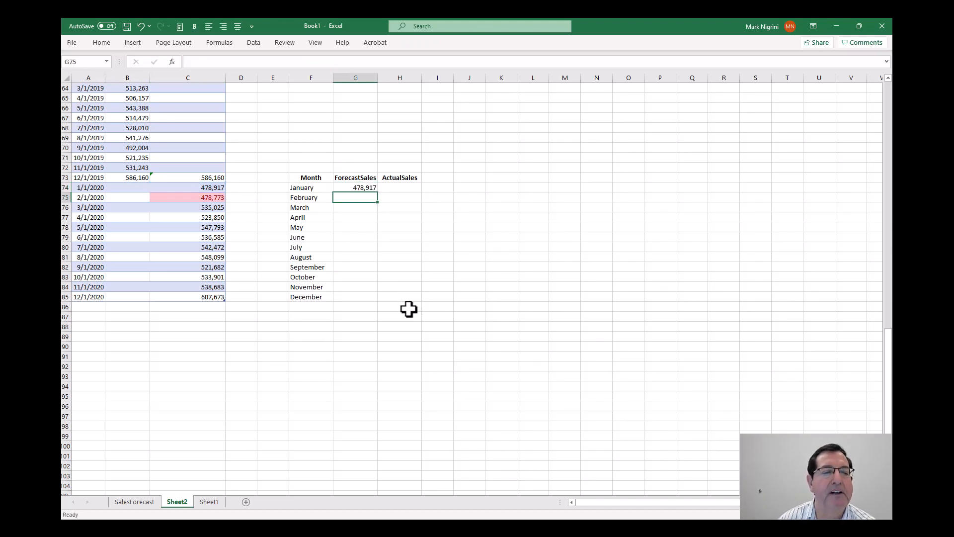
click(354, 188)
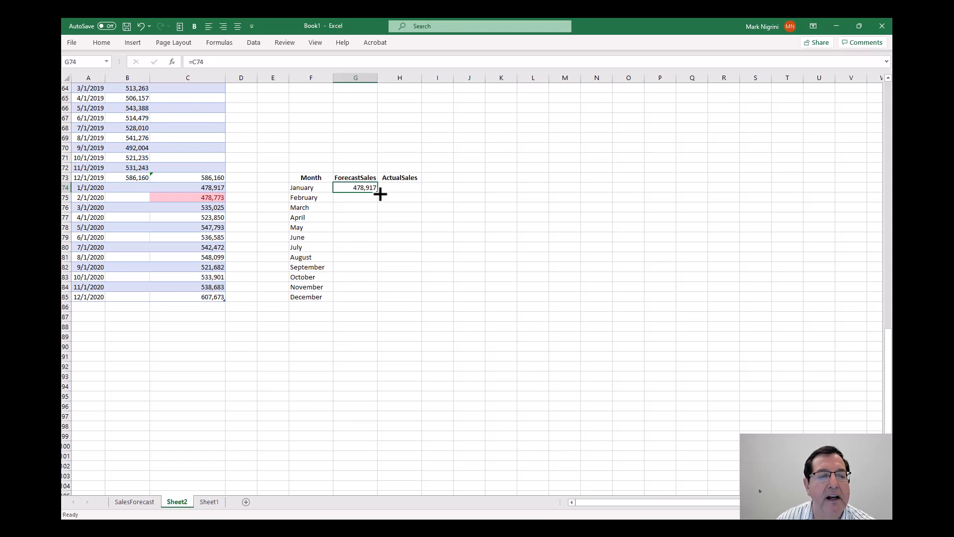
double_click(380, 193)
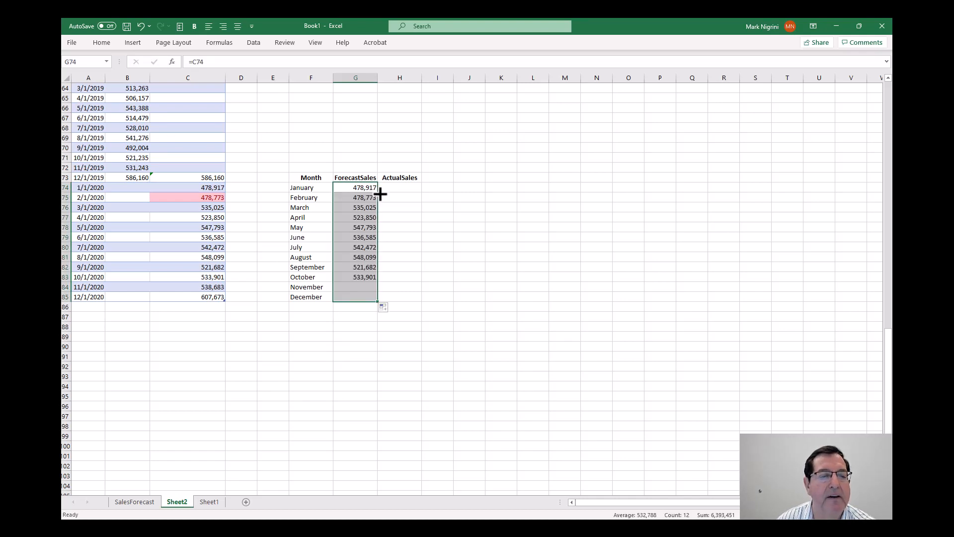
Step: In the mrtssales92-present workbook, copy the January to December values of total retail and food services sales (C7:N7) from the 2020 sheet
click(405, 189)
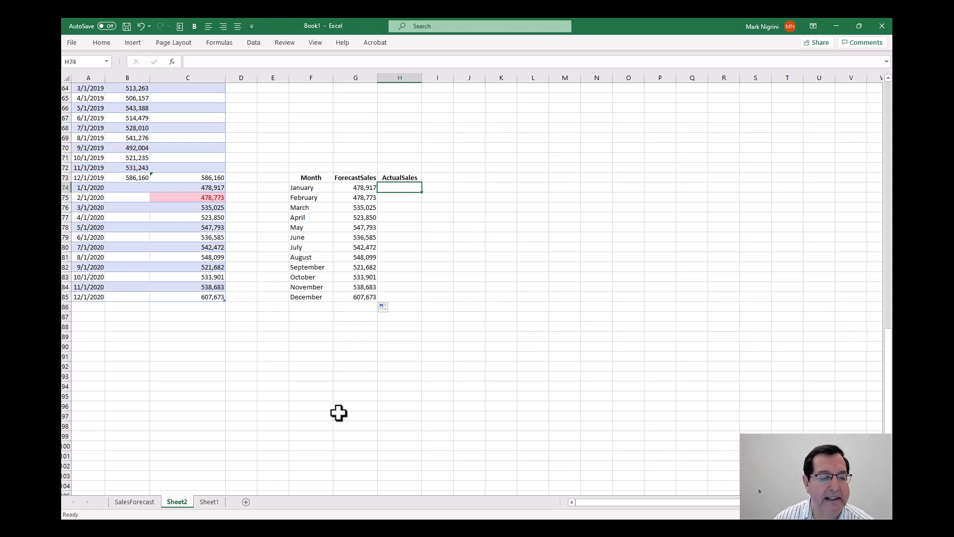
click(193, 529)
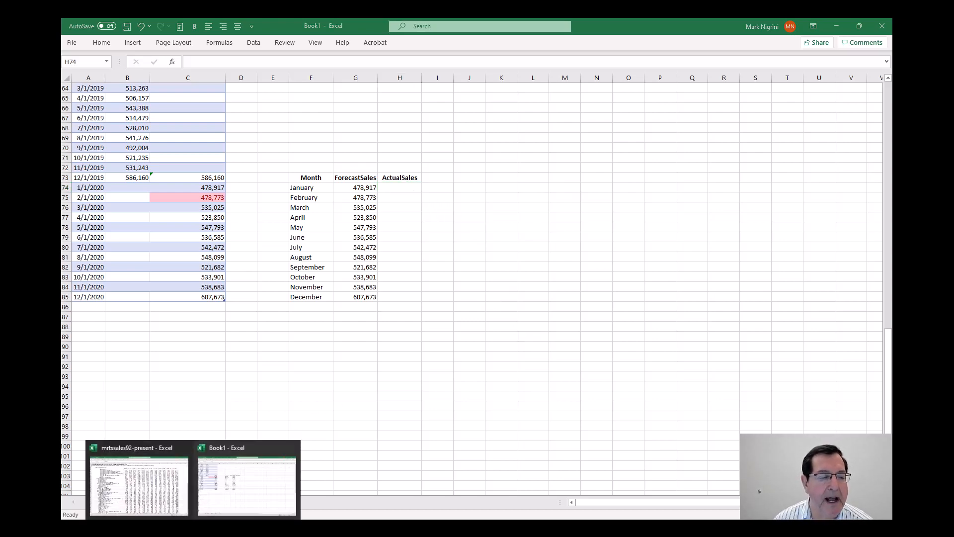
click(164, 496)
scroll(547, 311, down, 2)
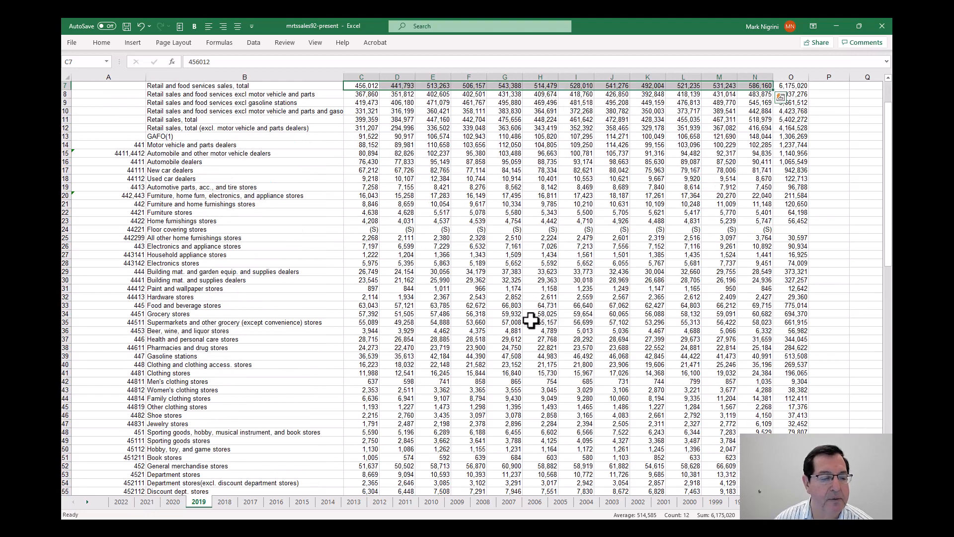
click(173, 502)
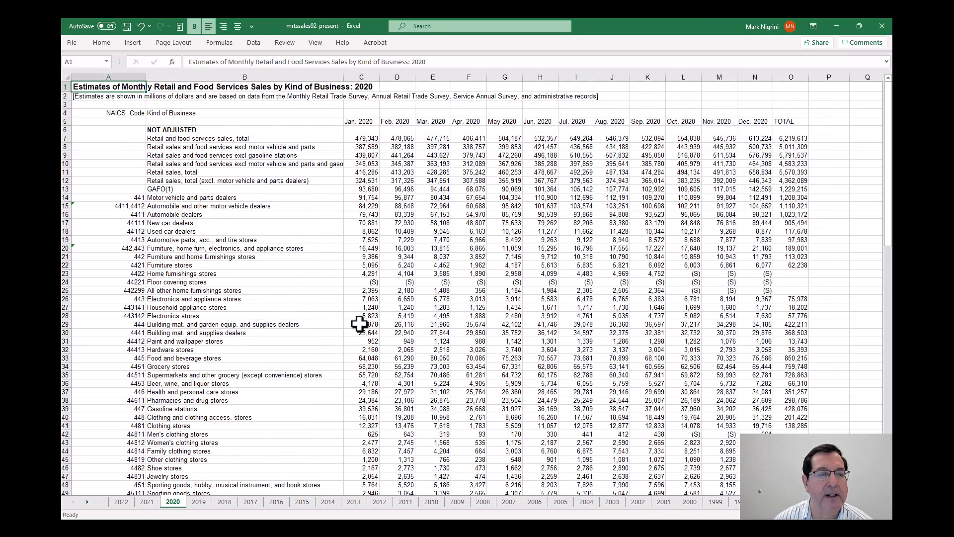
drag(354, 139, 755, 139)
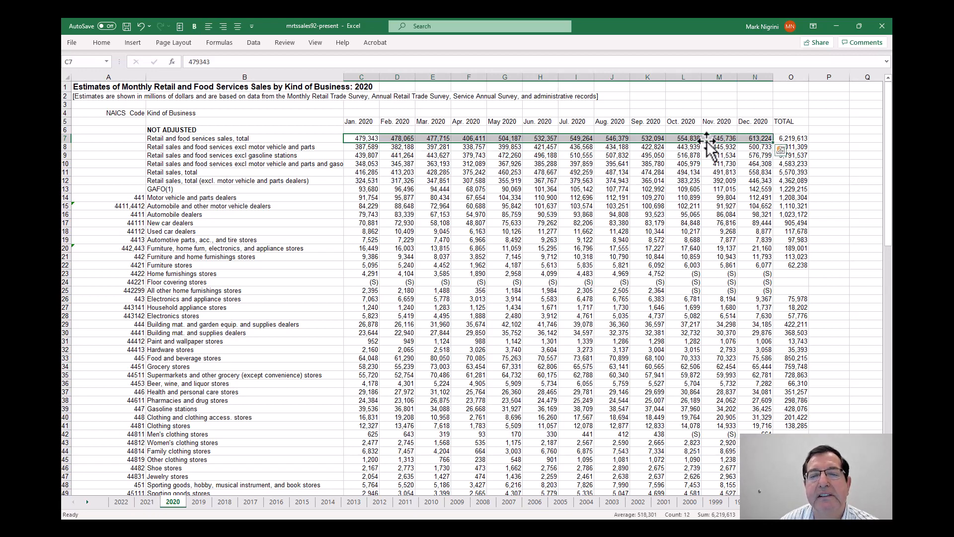
right_click(705, 138)
click(743, 163)
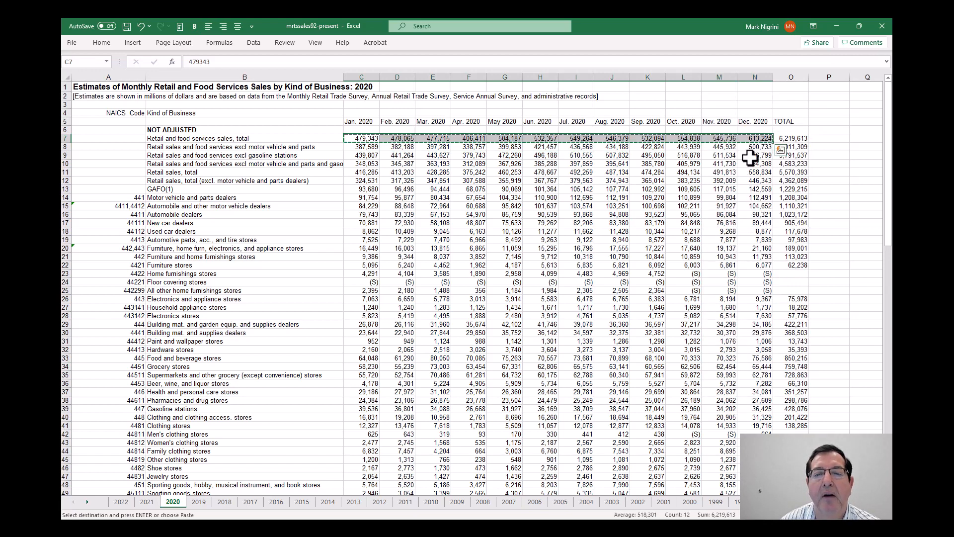
Step: Back in Book1, paste the copied 2020 sales transposed under the ActualSales header, starting at H74
click(836, 26)
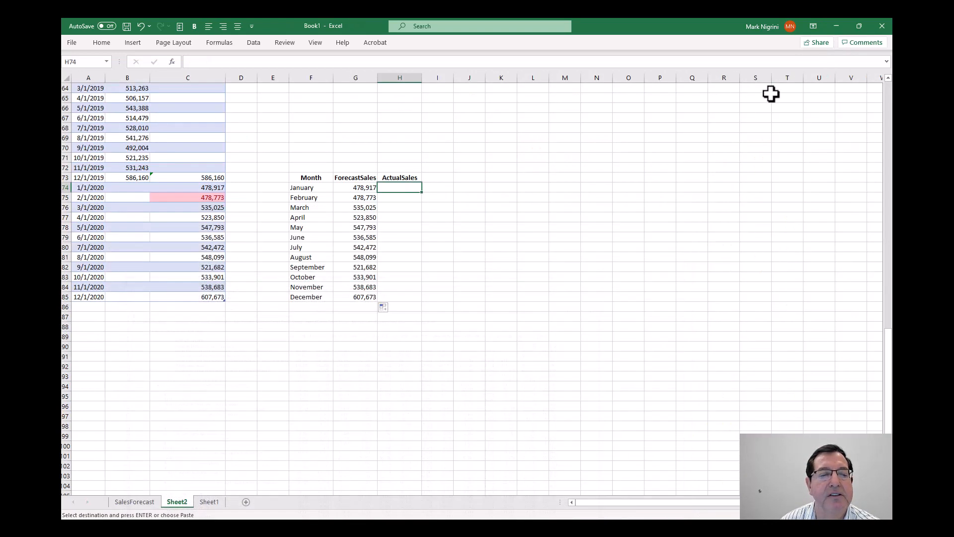
click(408, 187)
right_click(408, 186)
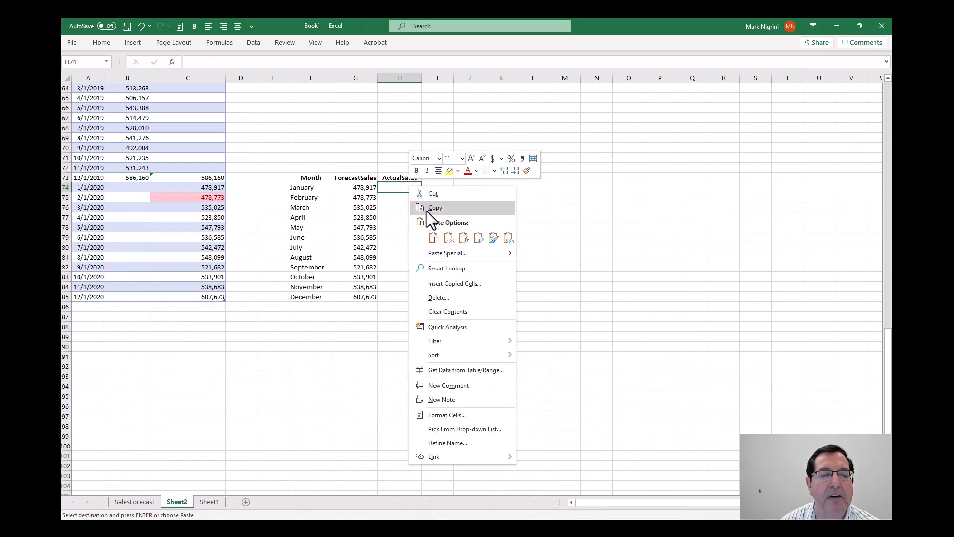
click(448, 252)
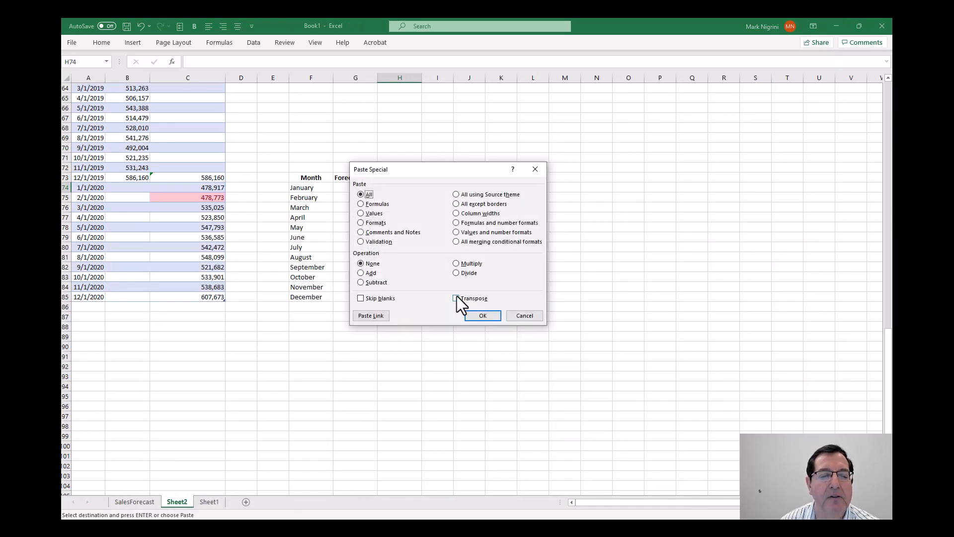
click(456, 298)
click(483, 317)
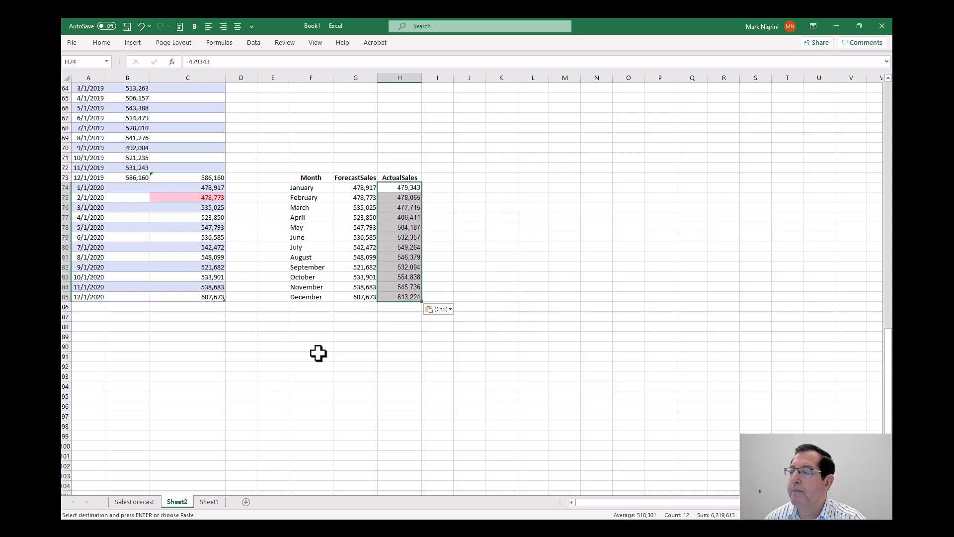
Step: Insert a 2-D line chart with markers from the ForecastSales and ActualSales data in G73:H85
click(349, 175)
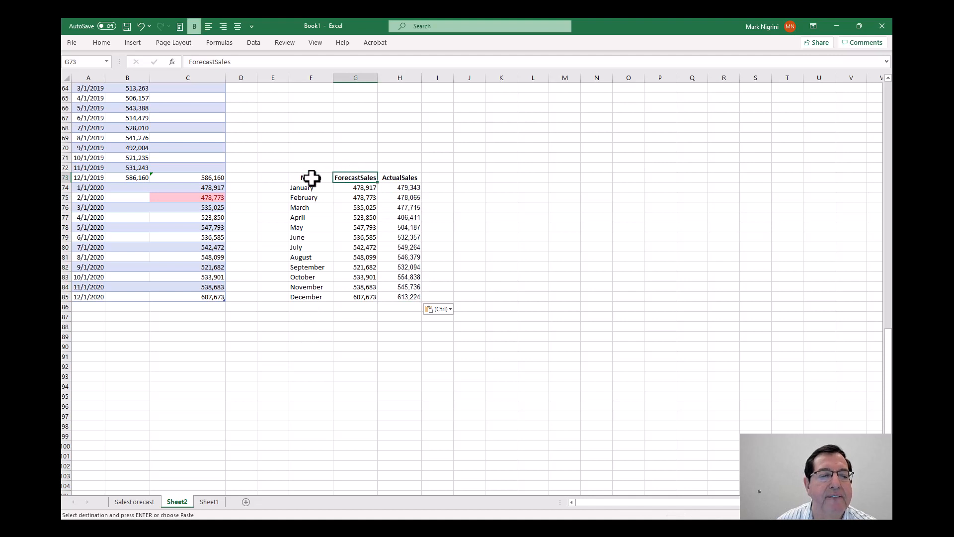
drag(344, 177, 404, 297)
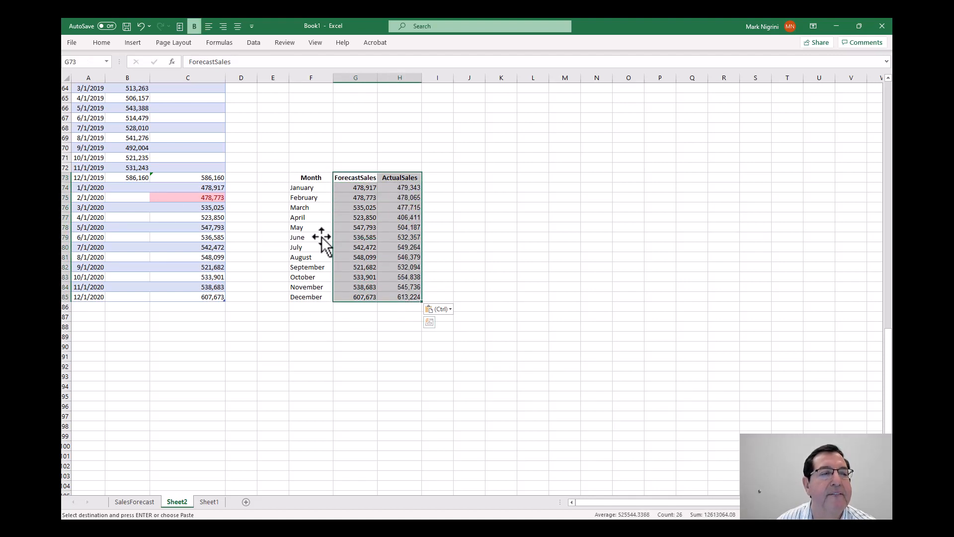
click(131, 44)
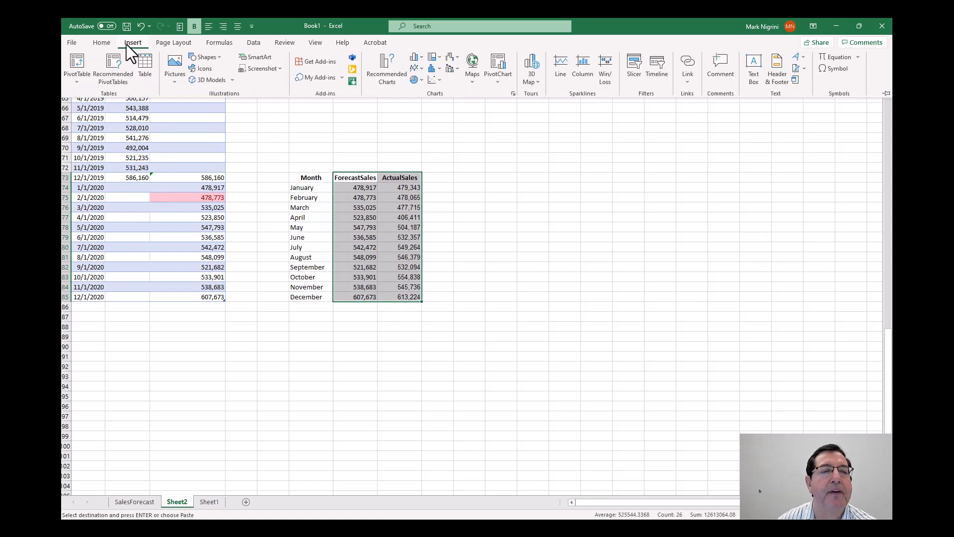
click(421, 73)
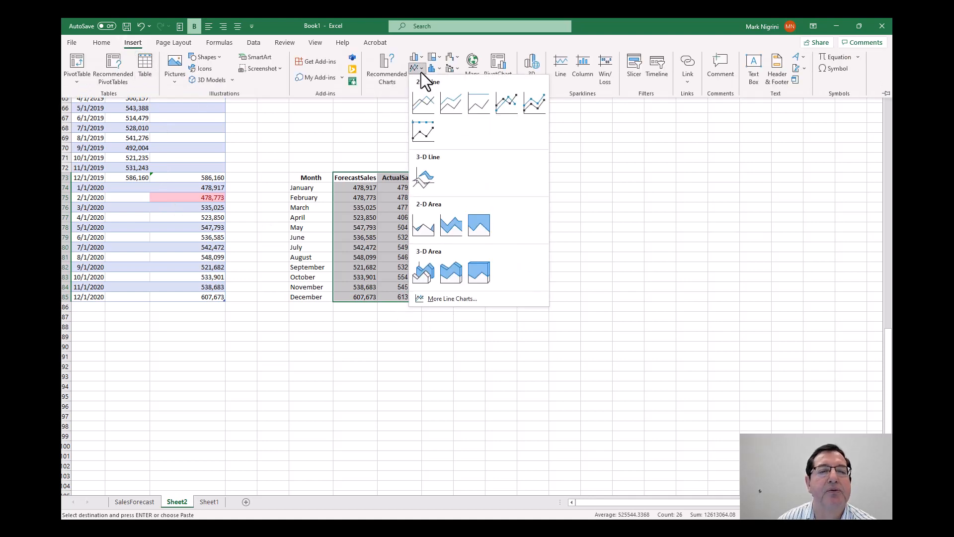
click(510, 103)
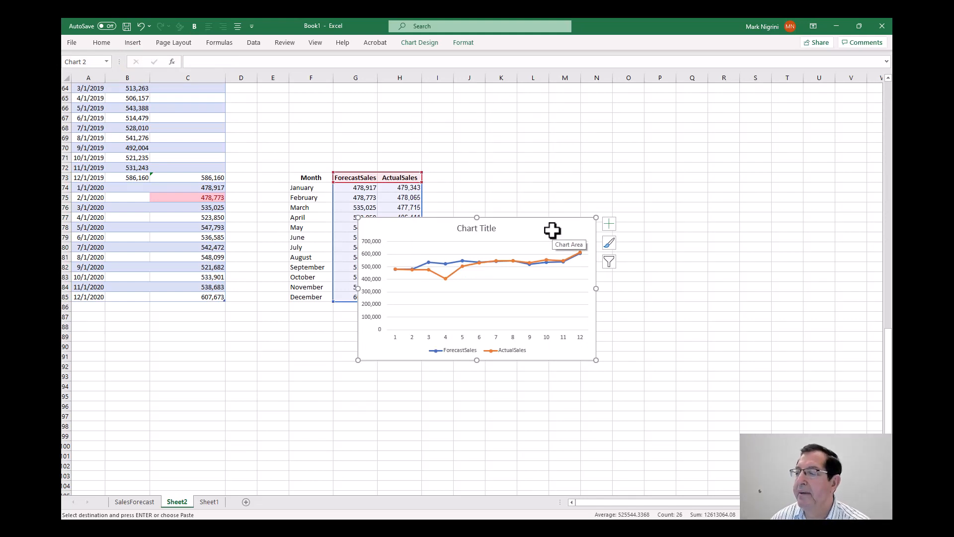
Step: Move the line chart to a new sheet named Actual&Forecast
click(548, 152)
click(526, 233)
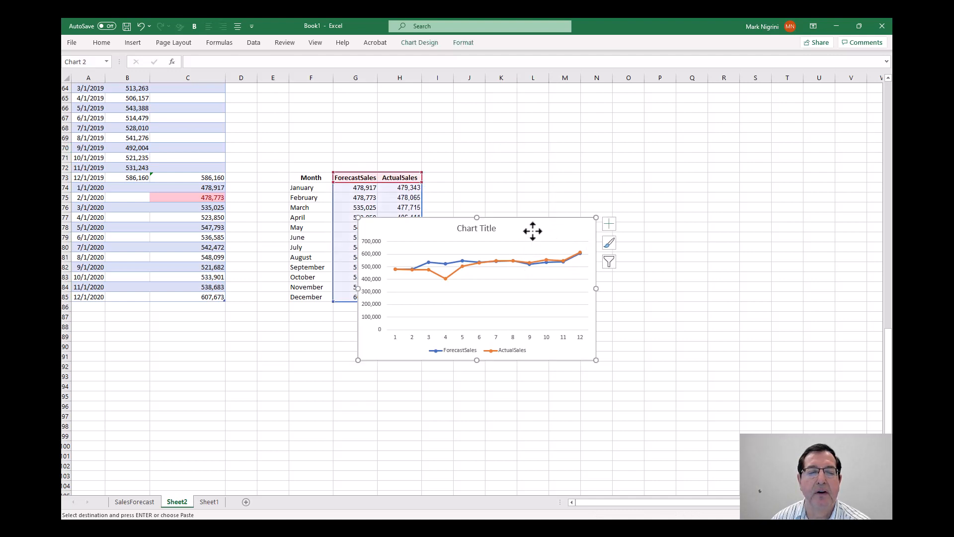
right_click(532, 230)
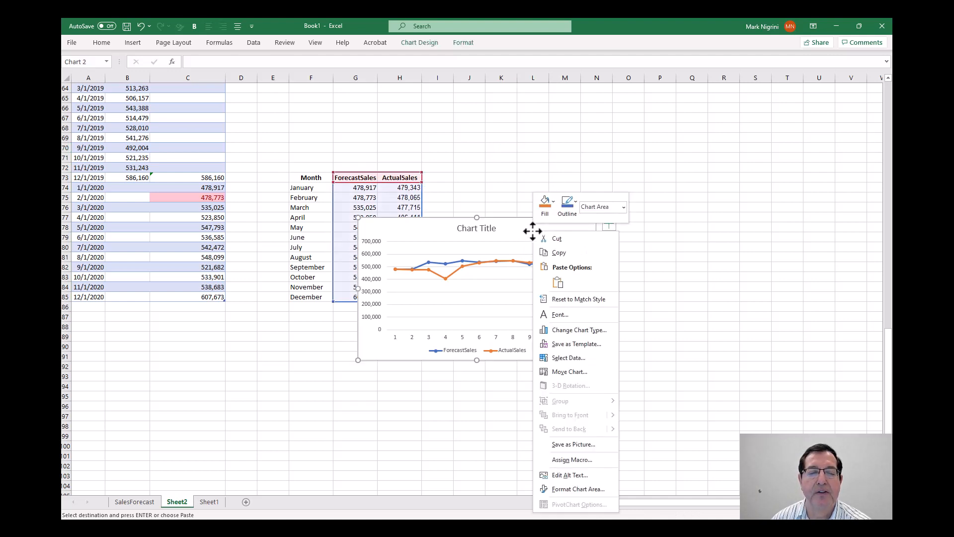
click(569, 371)
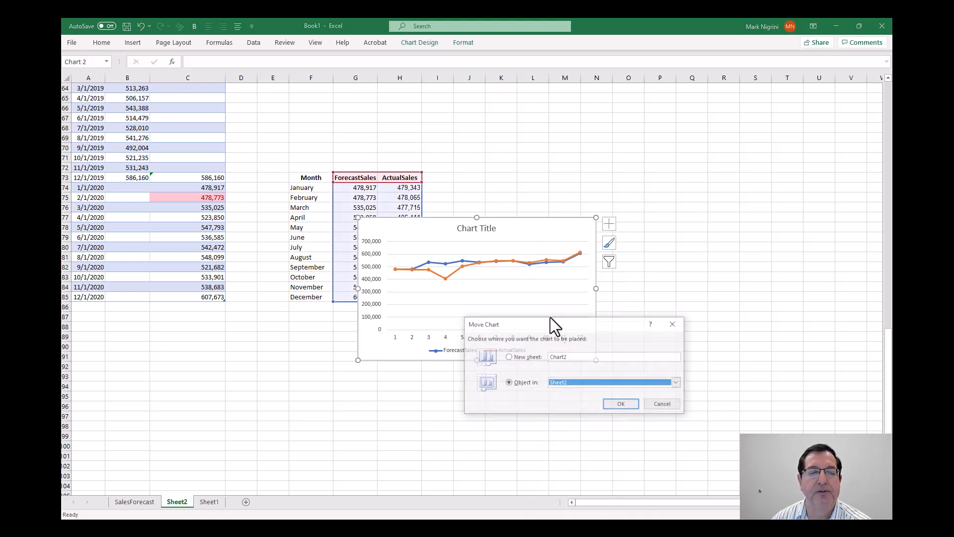
click(508, 356)
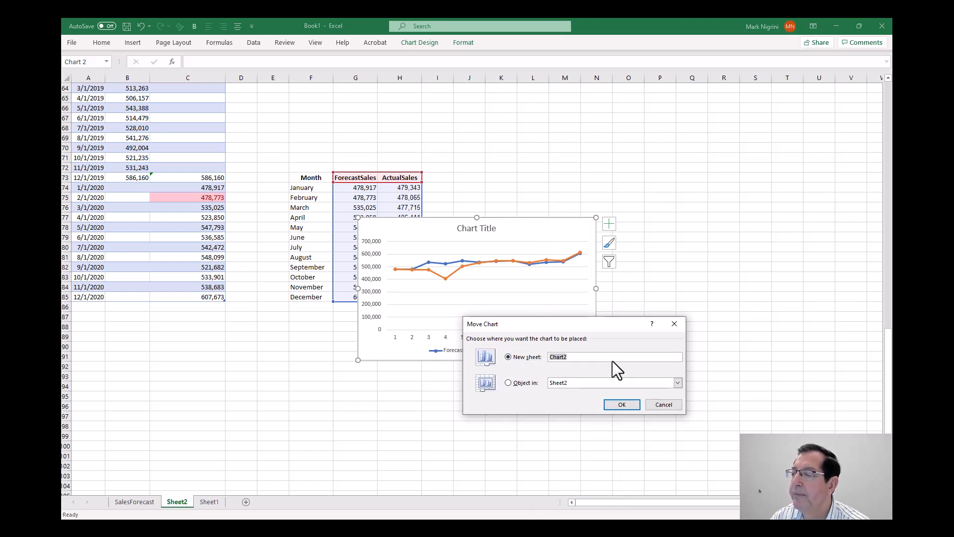
text(Actual&Forecast)
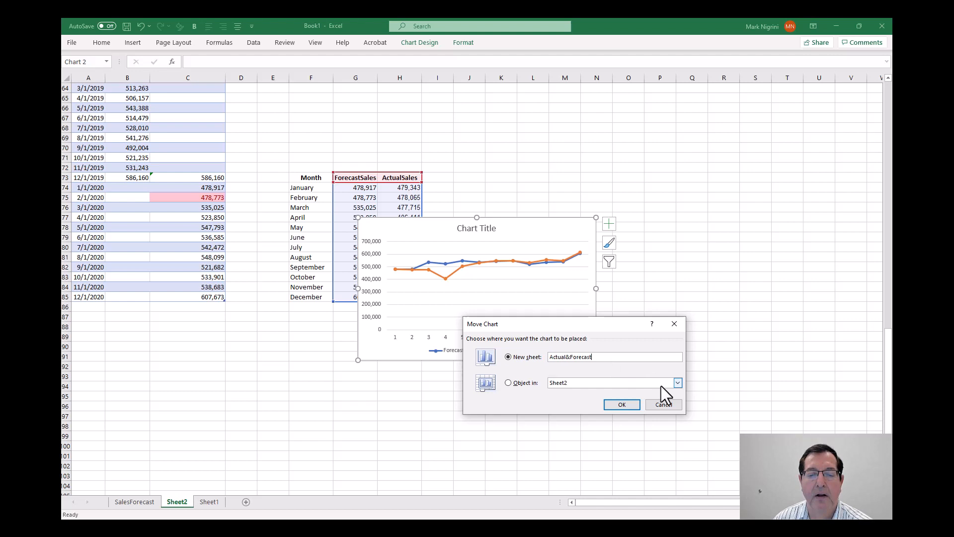
click(621, 404)
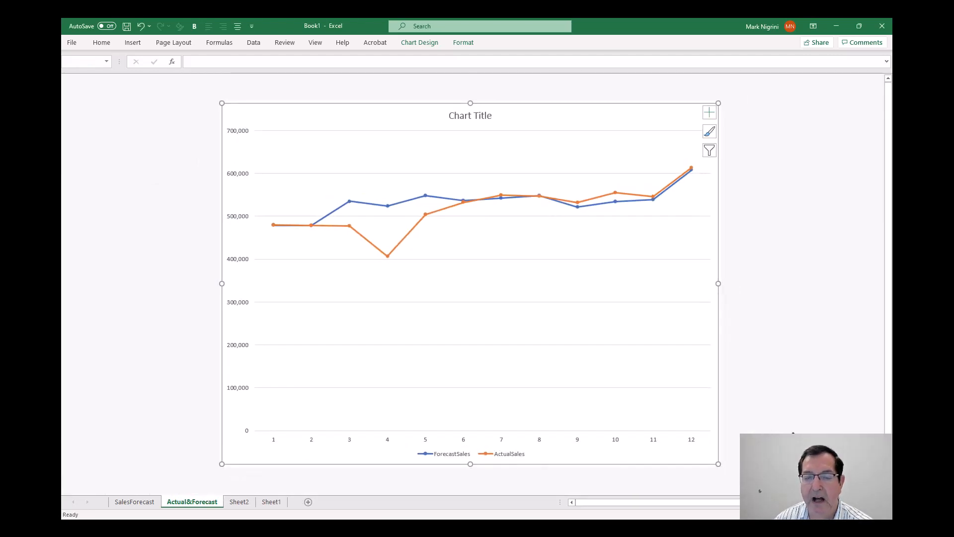
click(844, 249)
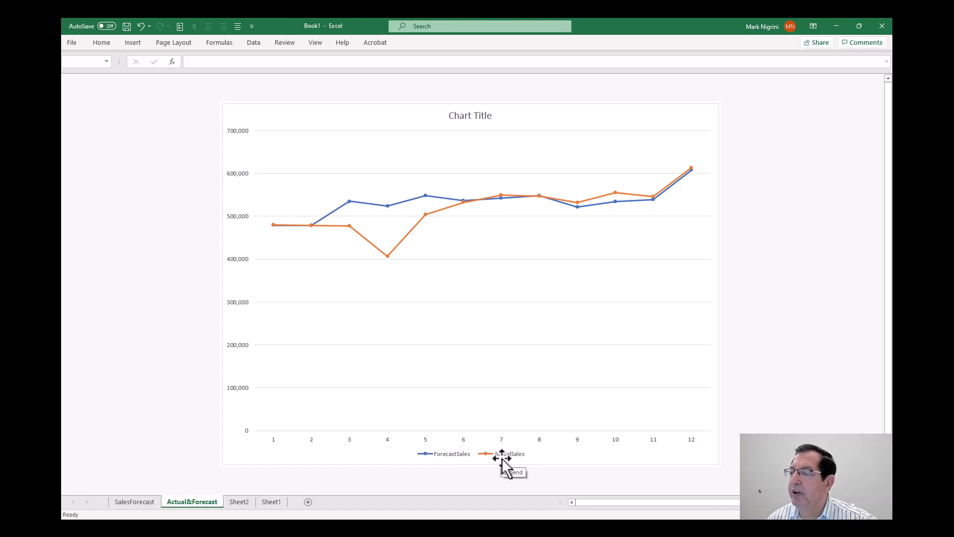
Step: Replace the placeholder chart title with "Actual and Forecast Sales for 2020"
click(475, 117)
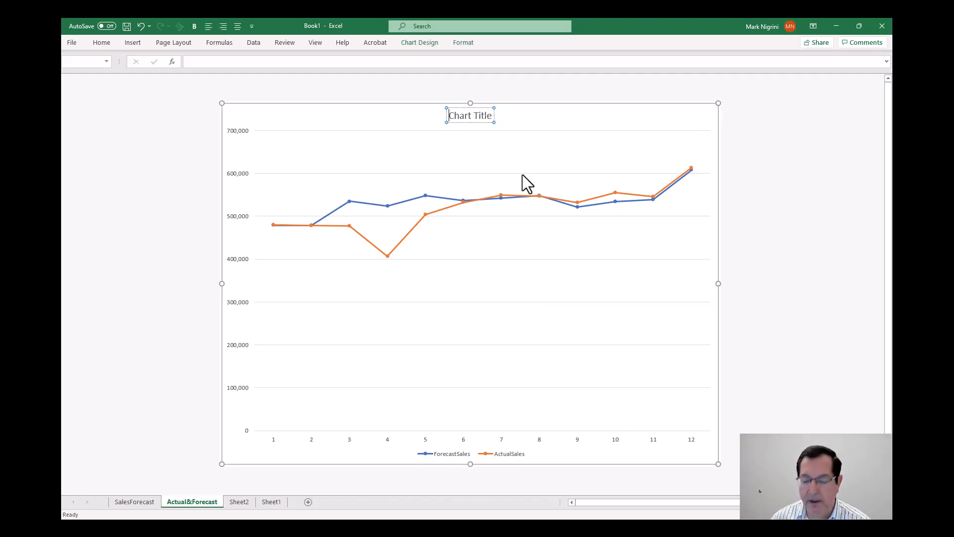
text(Actual )
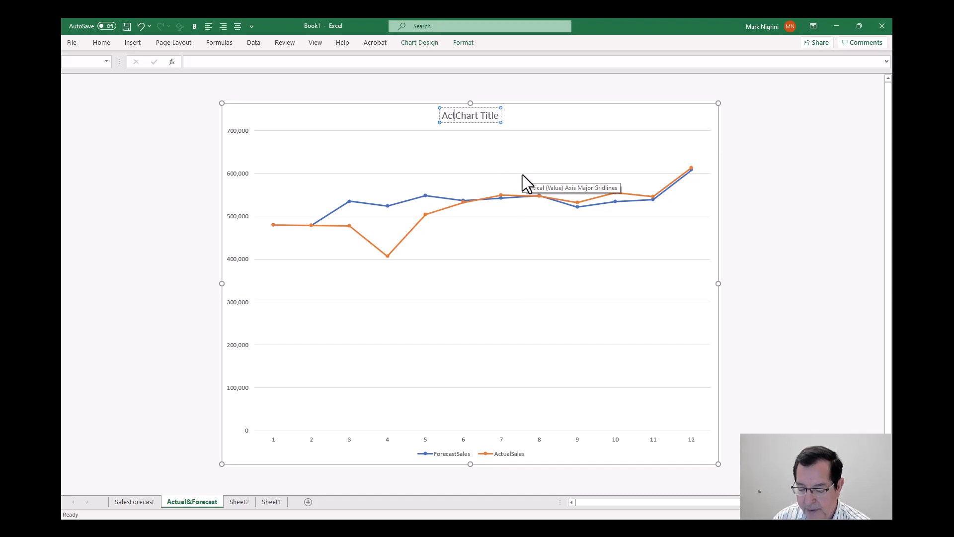
text(and Forecas)
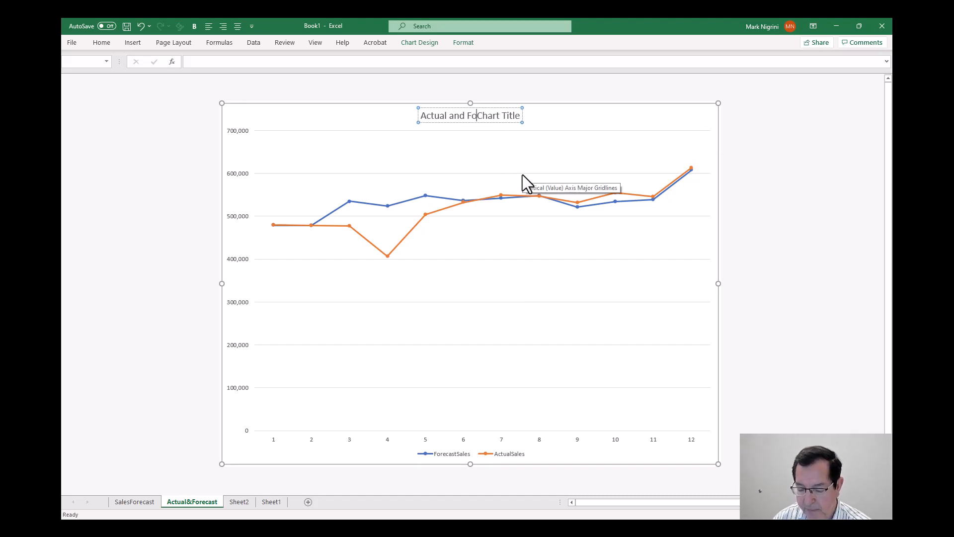
text(t Sa)
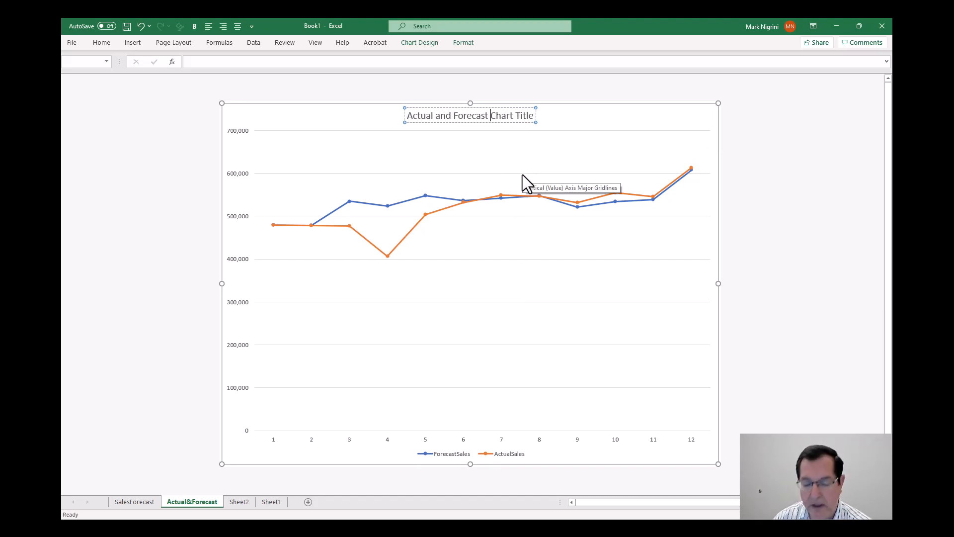
text(les for 202)
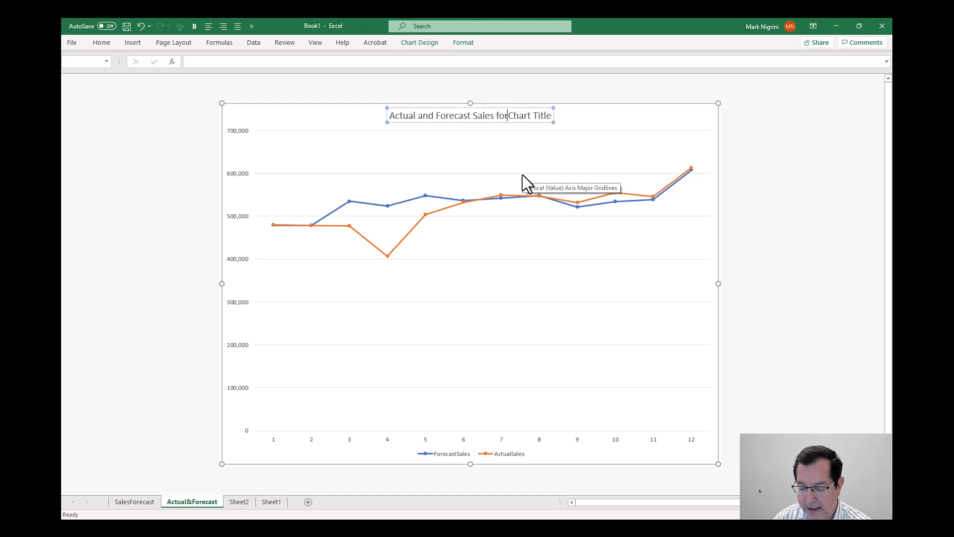
text(0)
key(Delete)
key(Delete)
key(Delete)
key(Delete)
key(Delete)
key(Delete)
key(Delete)
key(Delete)
key(Delete)
key(Delete)
key(Delete)
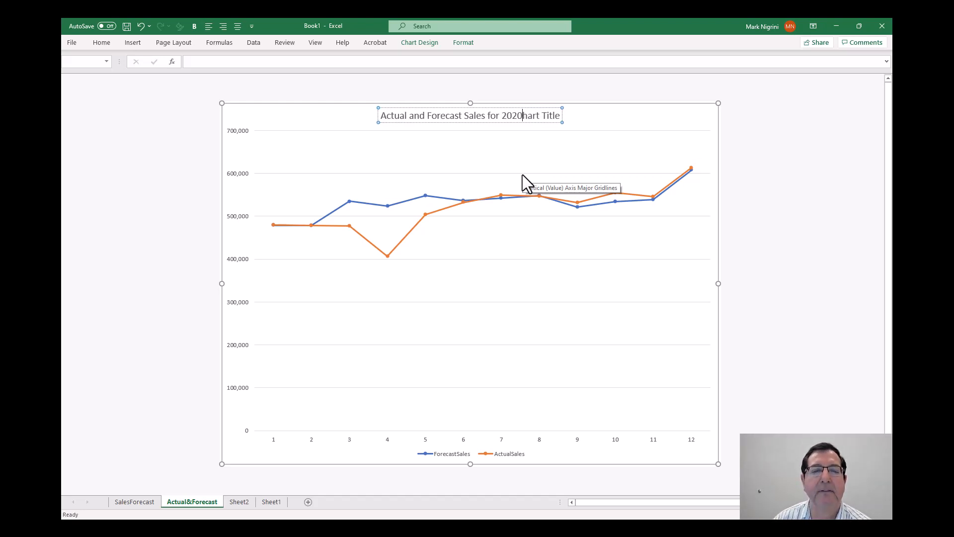
Step: Finish editing the chart title and add axis titles to both axes of the line chart
click(795, 113)
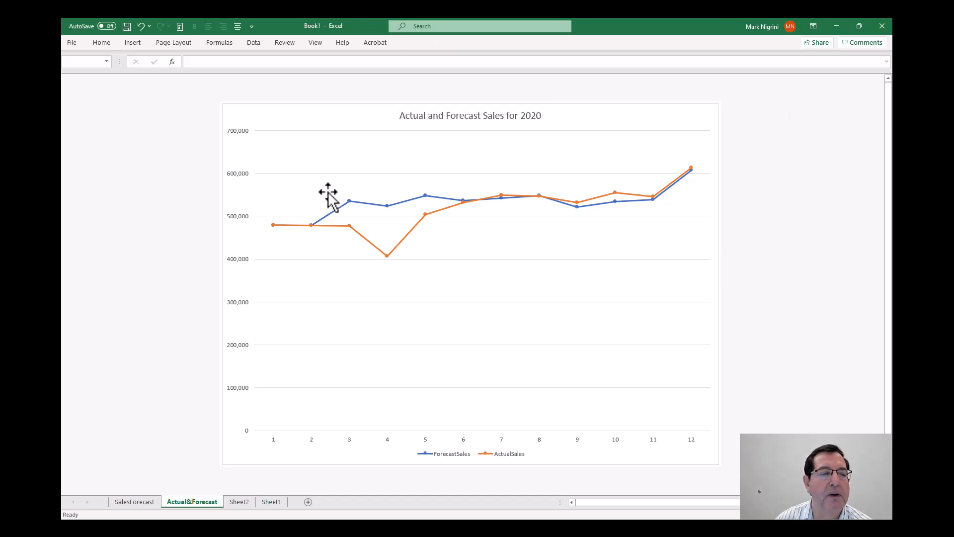
click(336, 167)
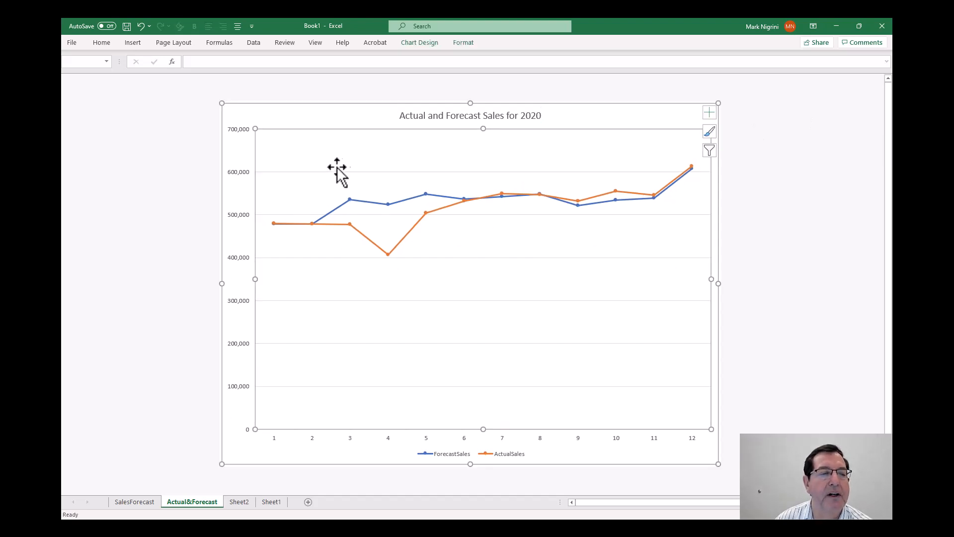
click(709, 113)
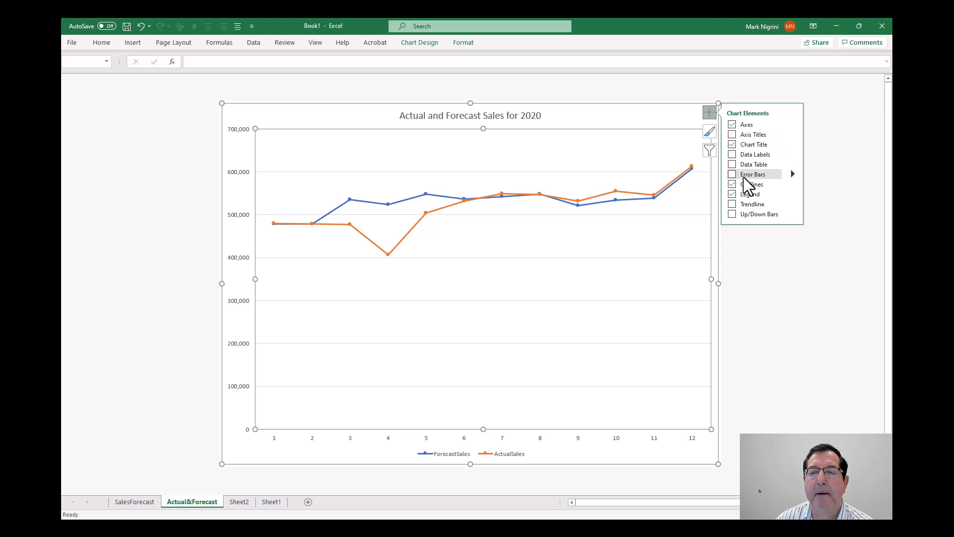
click(734, 136)
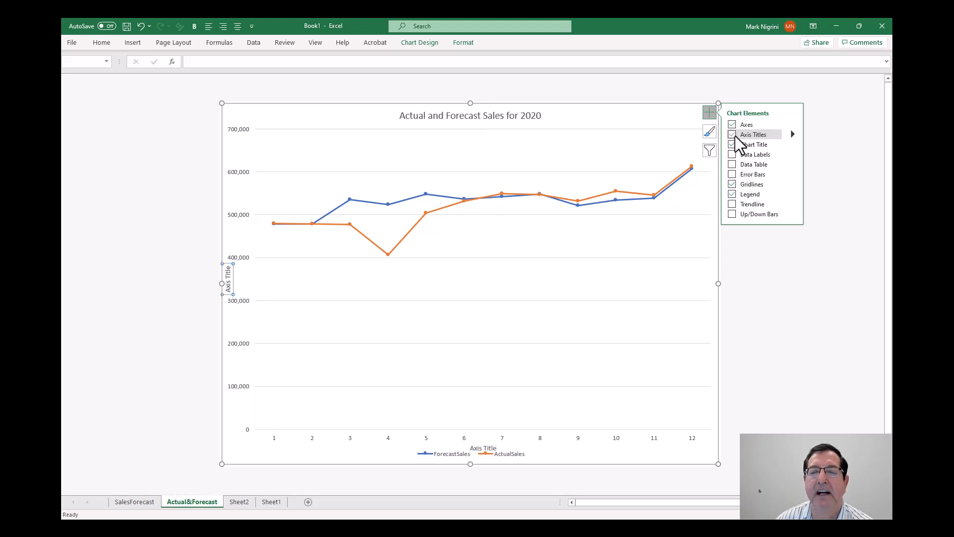
Step: Replace the vertical axis title placeholder with "Monthly Sales in Millions of U.S. Dollars"
click(230, 289)
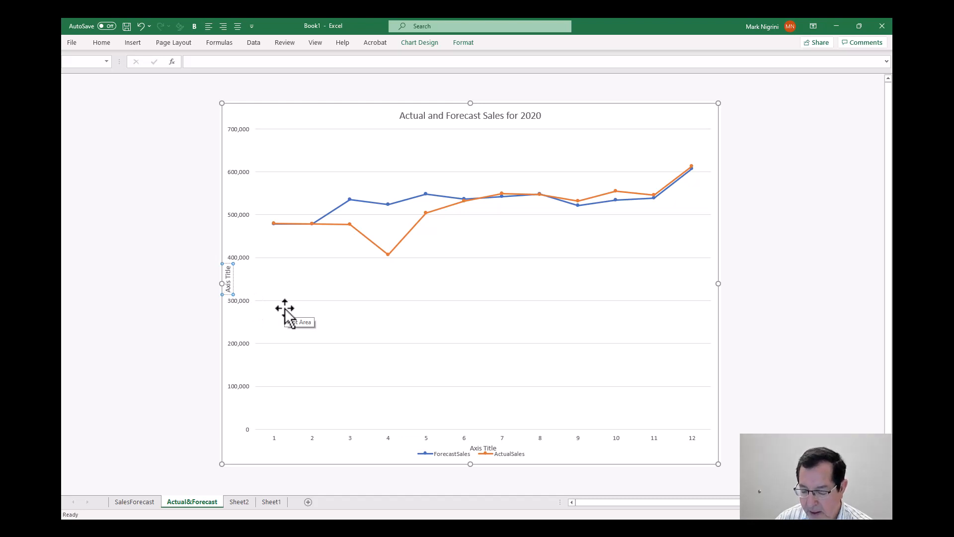
text(Mon)
text(thly )
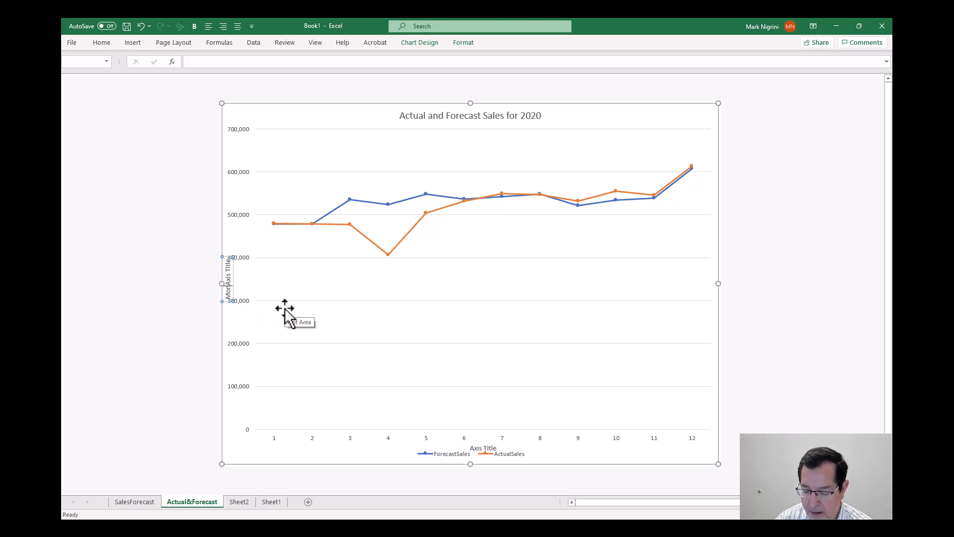
text(Sales in )
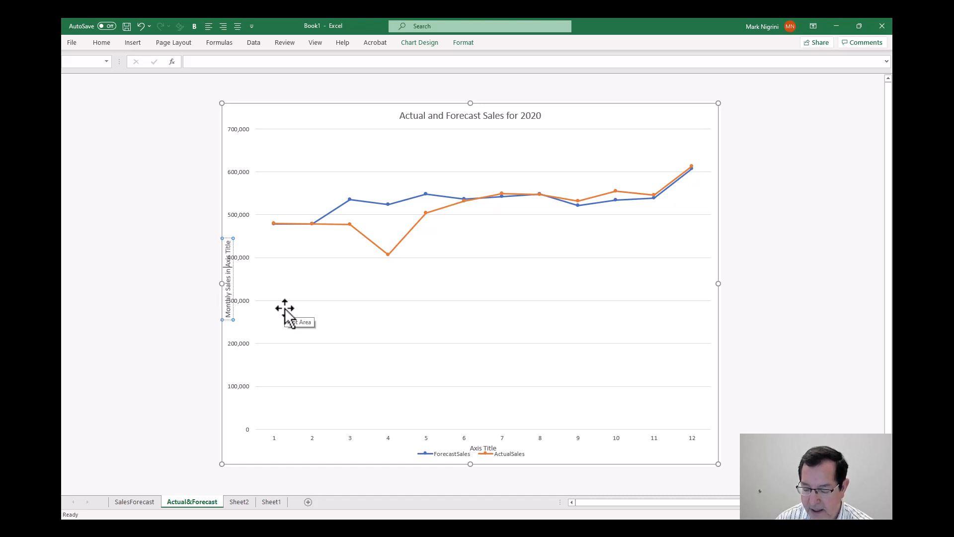
text(Milli)
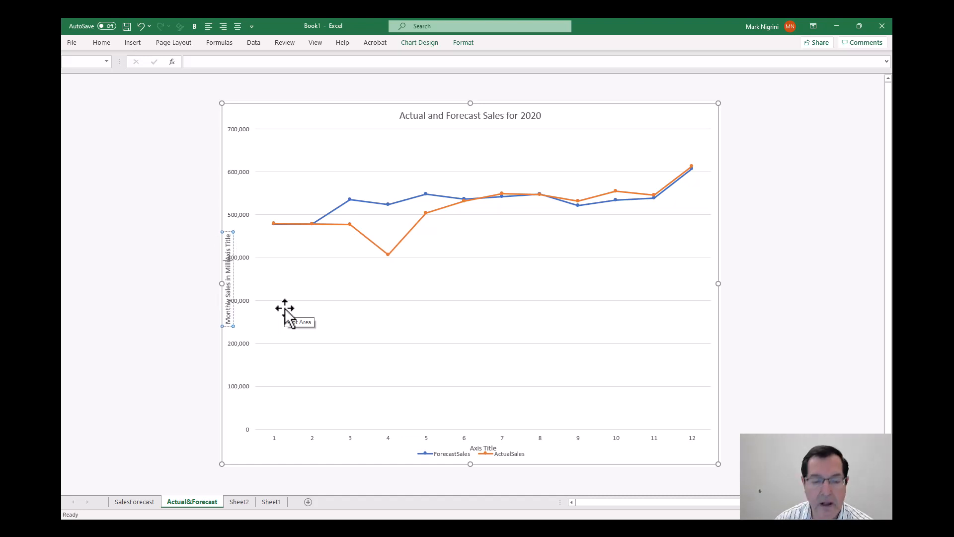
text(ons of )
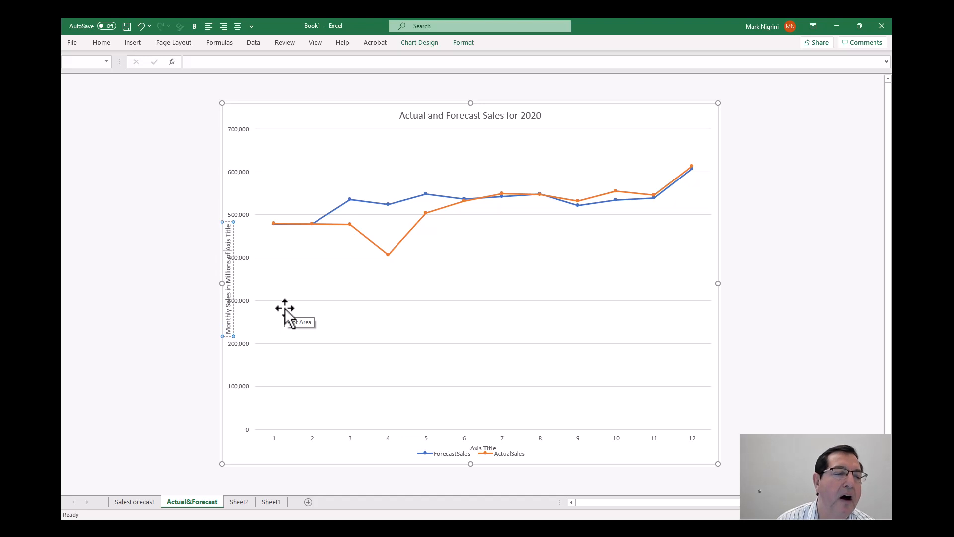
text(U.S. )
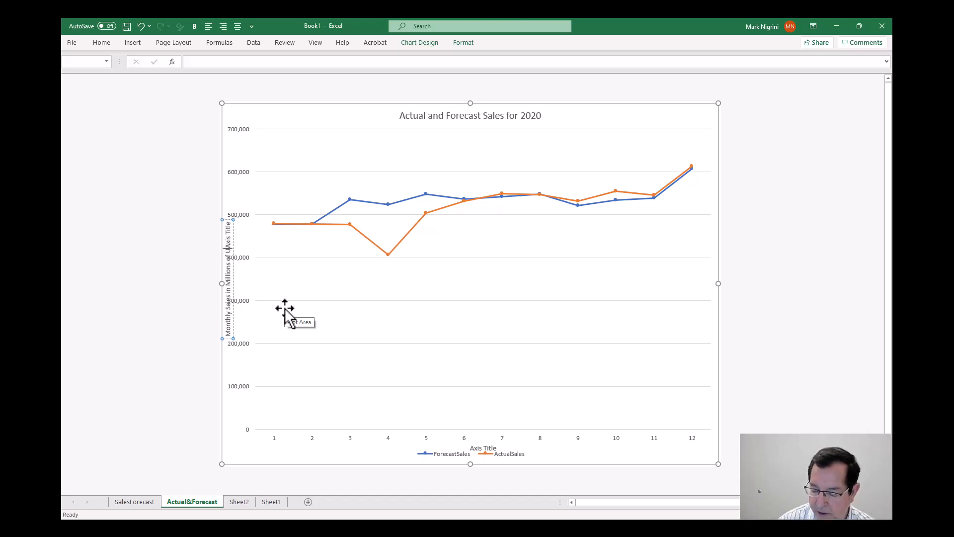
text(Dollars)
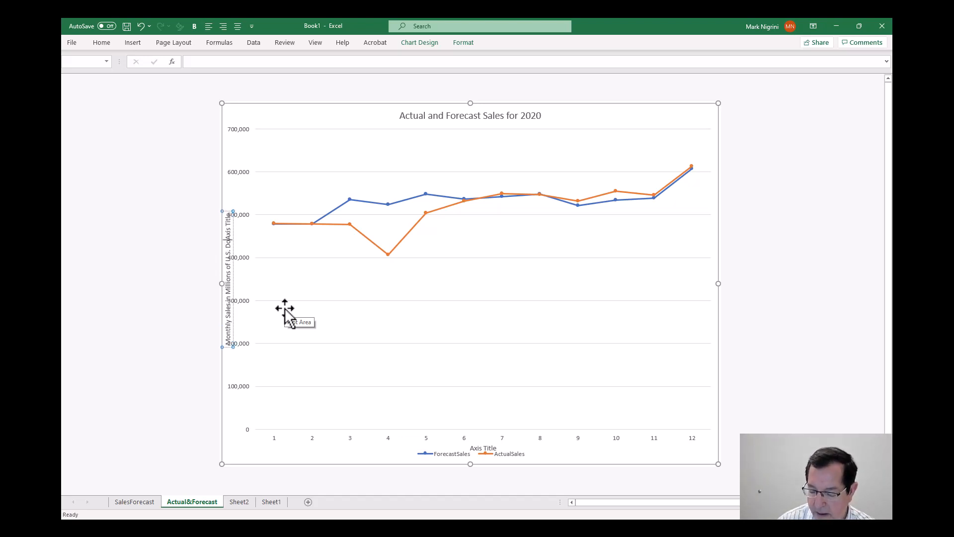
key(Delete)
key(Delete)
key(Delete)
key(Delete)
key(Delete)
key(Delete)
key(Delete)
key(Delete)
key(Delete)
key(Delete)
key(Delete)
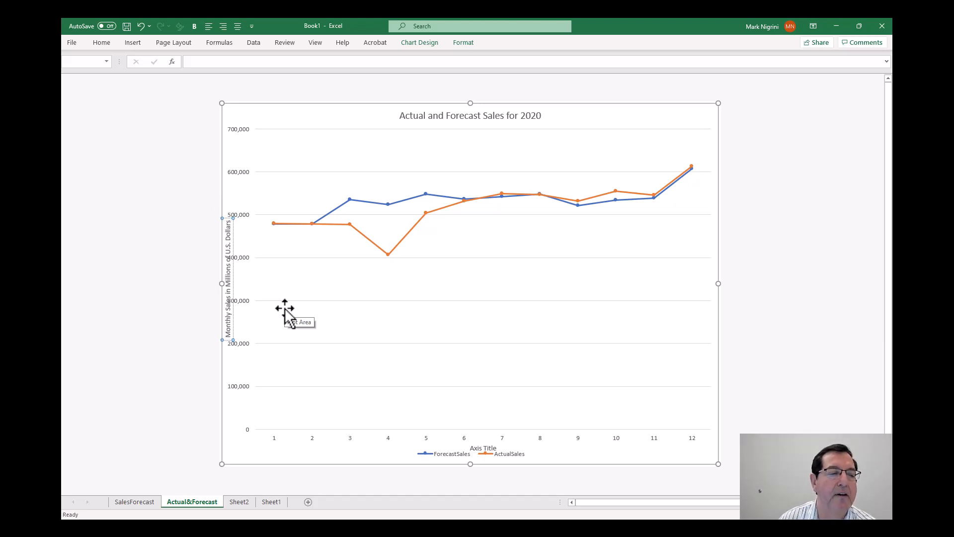
click(195, 238)
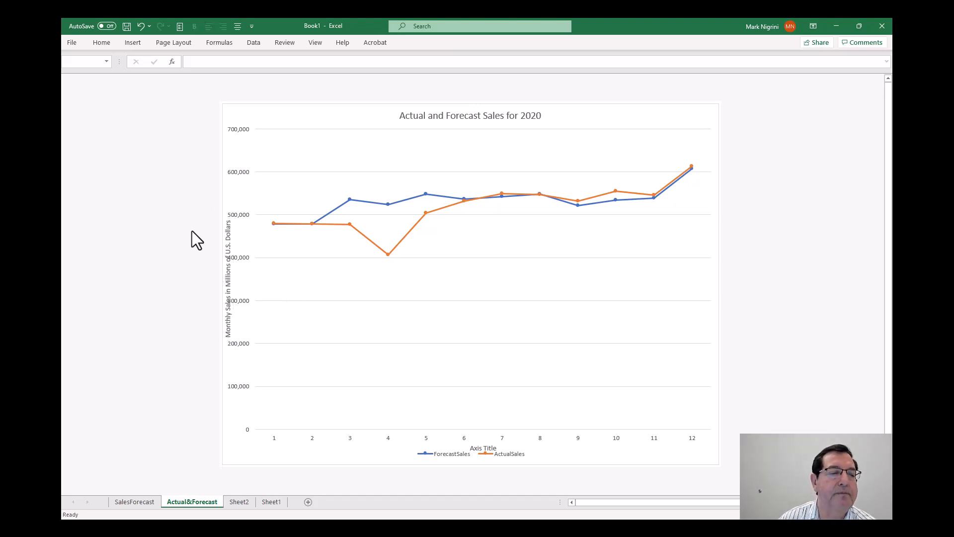
Step: Replace the horizontal axis title placeholder with "Month"
click(478, 441)
click(480, 450)
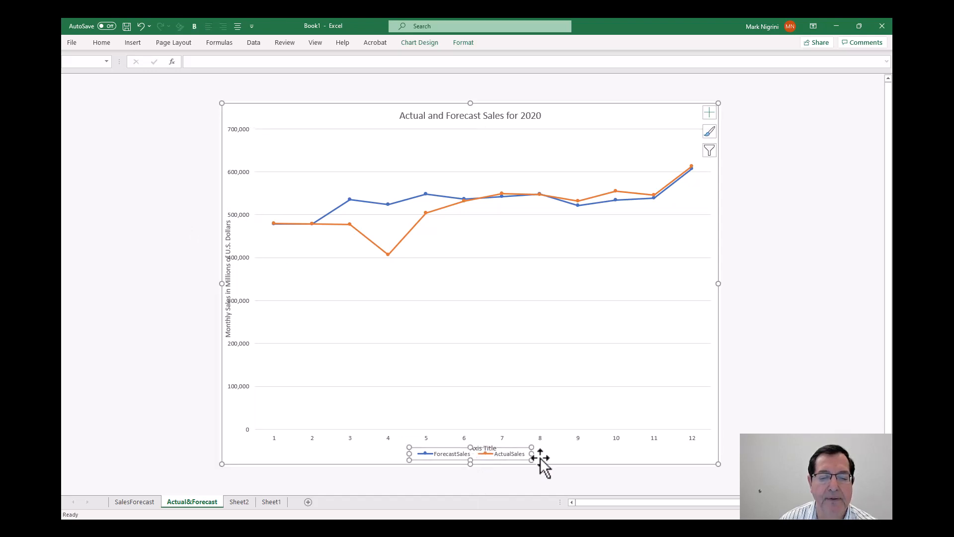
click(475, 447)
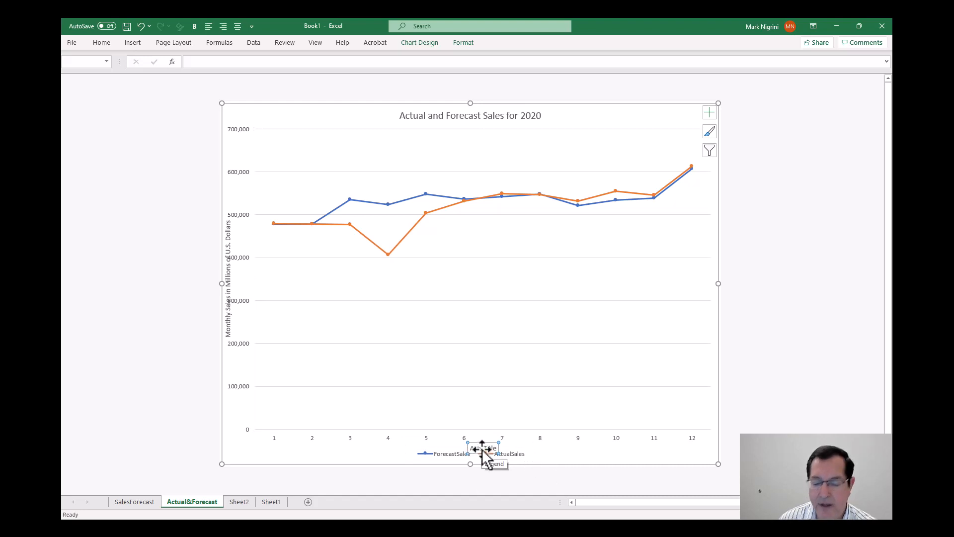
text(M)
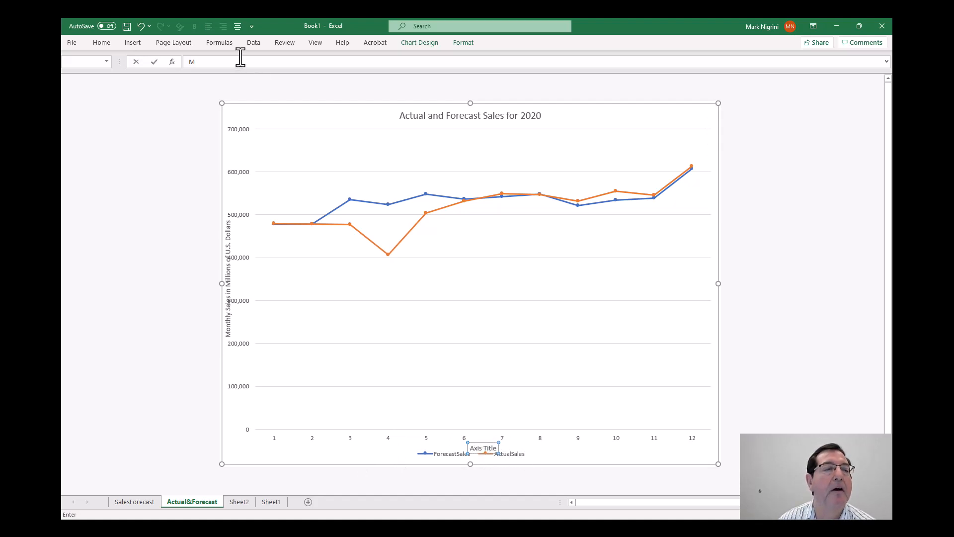
text(th)
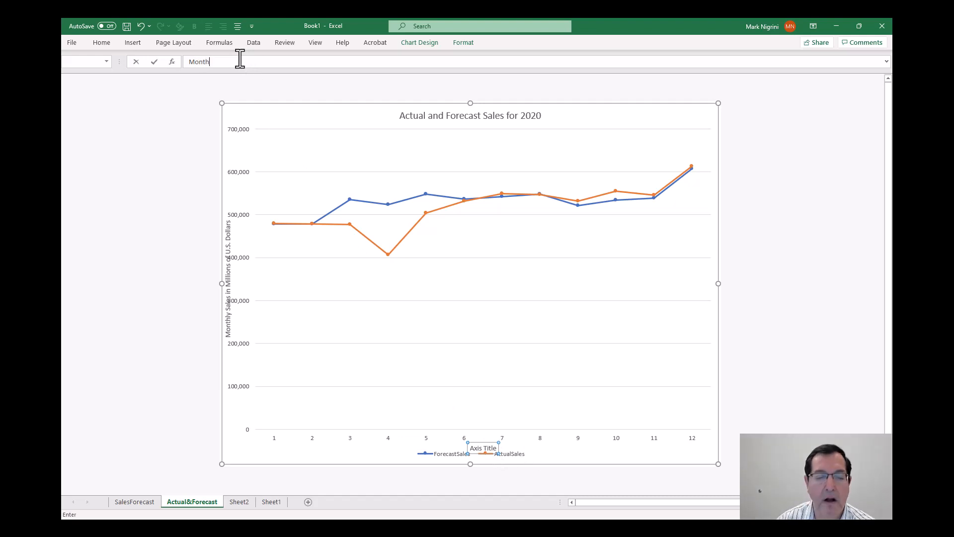
key(Return)
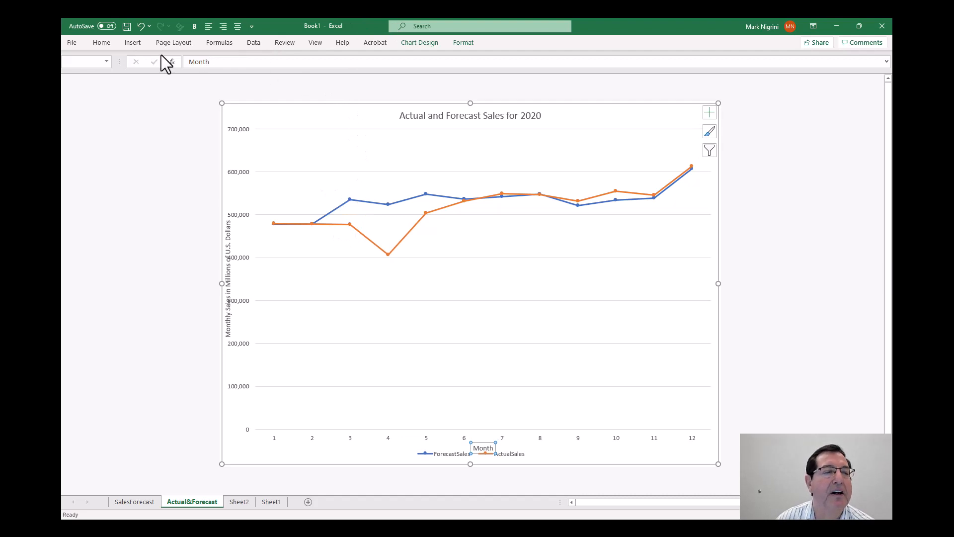
Step: Format the horizontal axis title "Month" in bold at font size 12
click(101, 43)
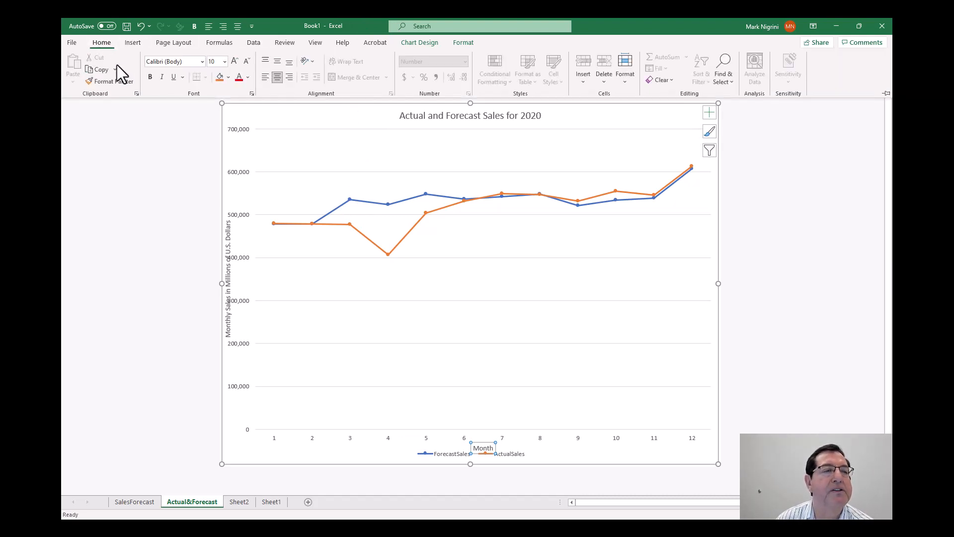
click(224, 62)
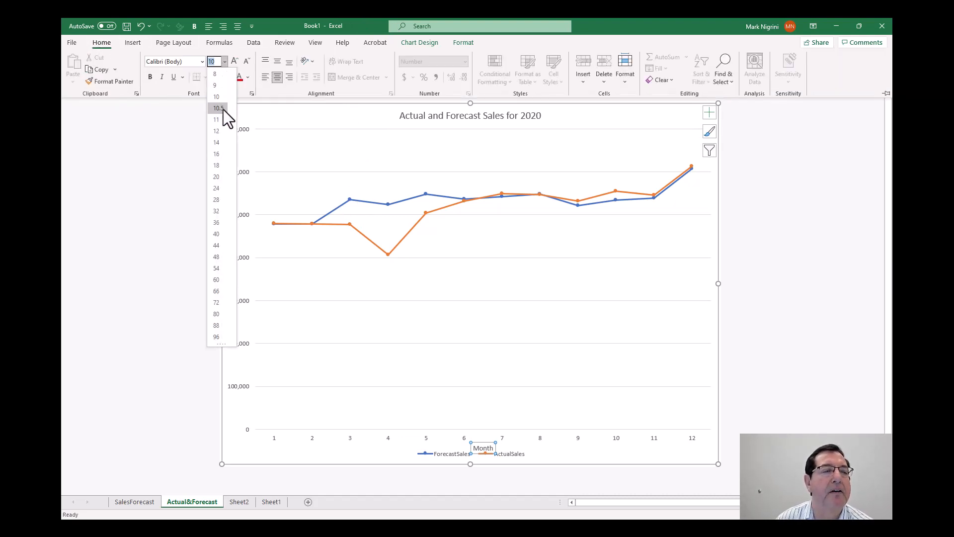
click(217, 130)
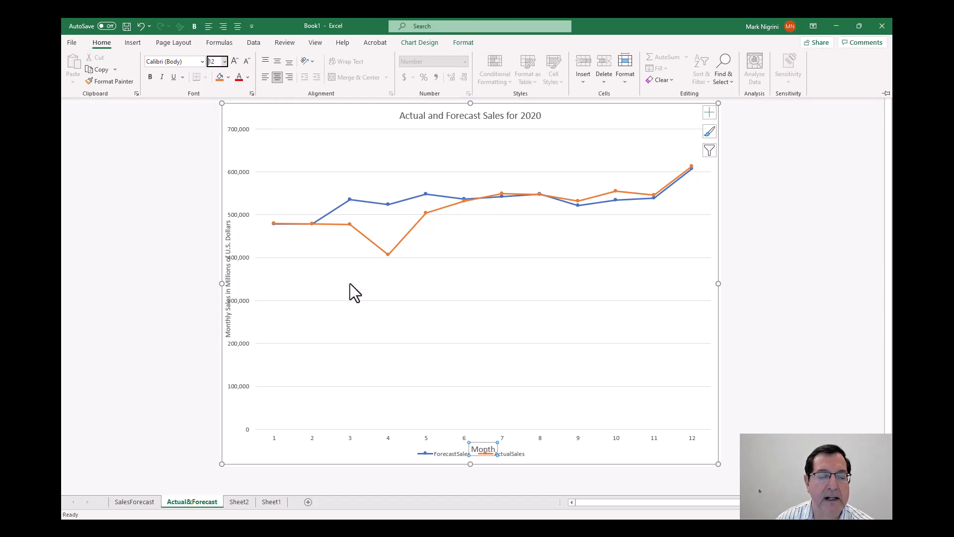
click(193, 26)
key(ctrl+F1)
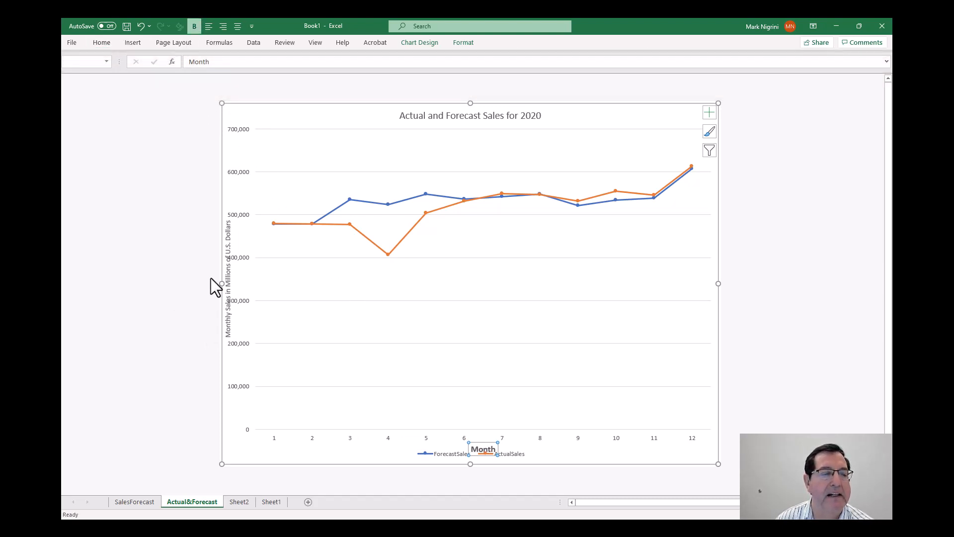
Step: Make the vertical axis title bold and set its font size to 12
click(230, 284)
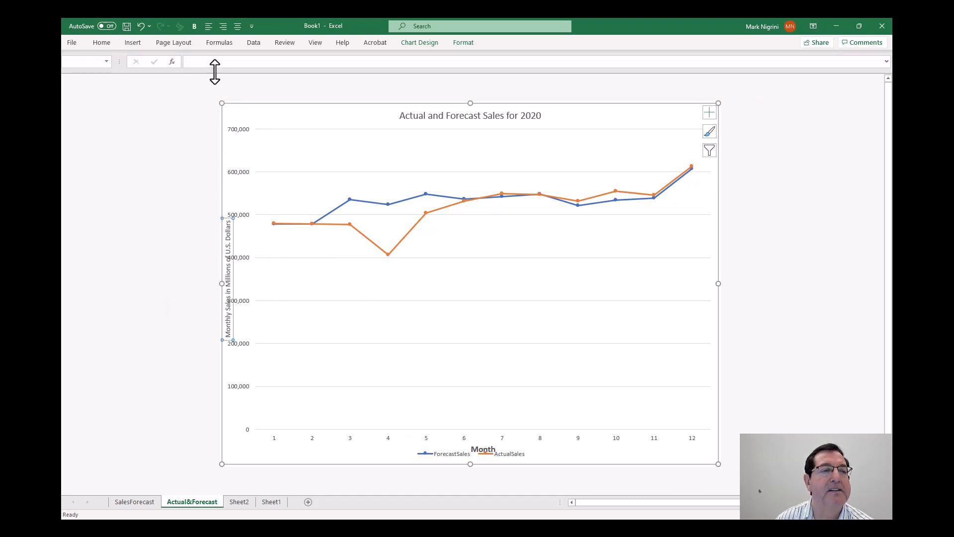
click(101, 43)
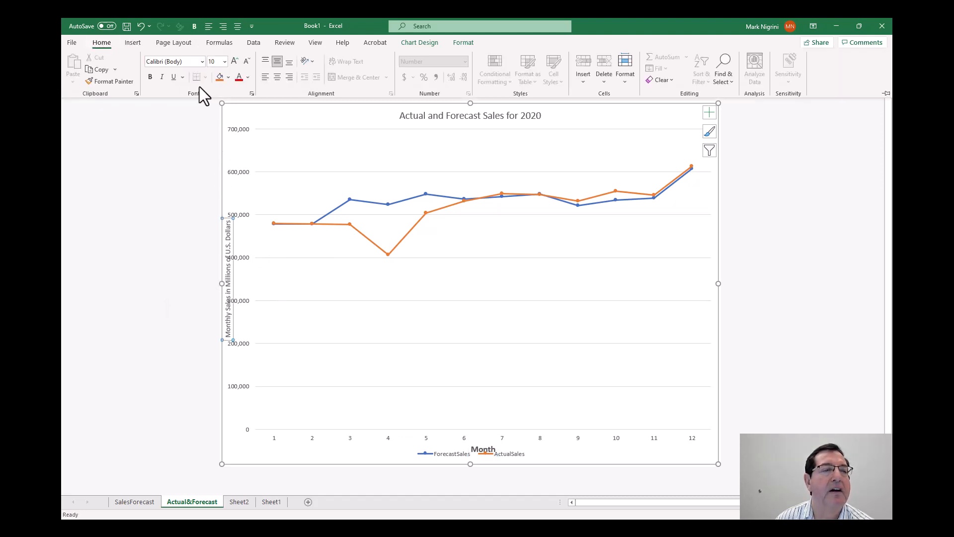
click(151, 77)
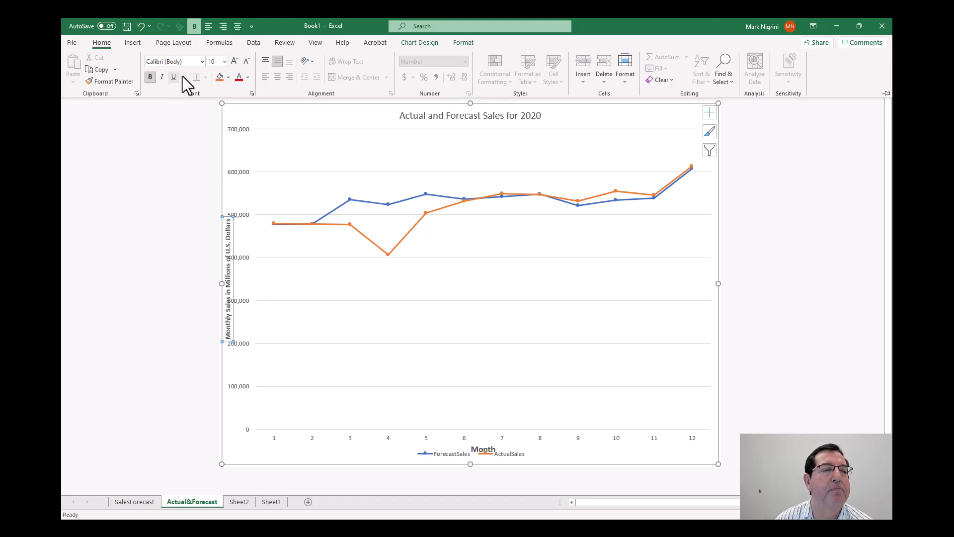
click(224, 61)
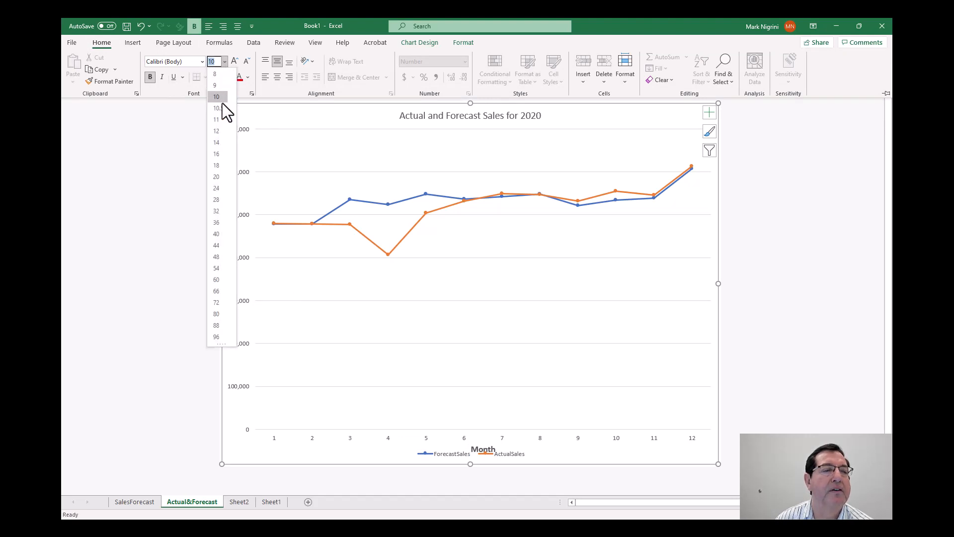
click(217, 131)
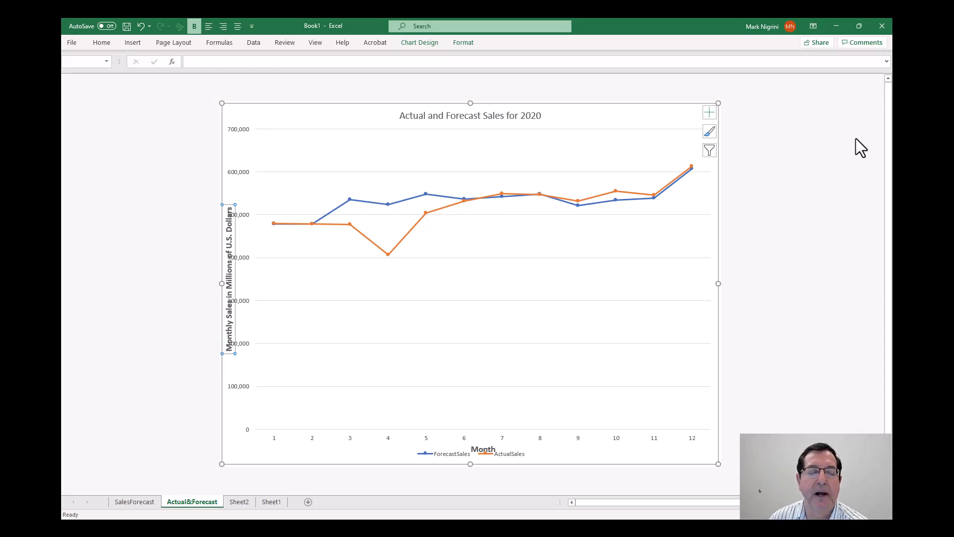
Step: Open the formatting options for the ForecastSales series and set its line color to black
click(392, 204)
click(149, 211)
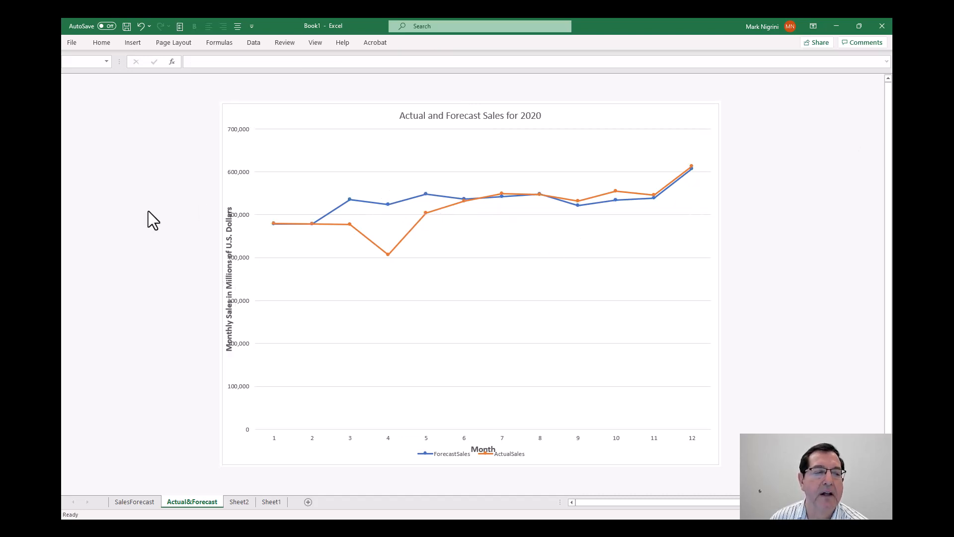
click(393, 204)
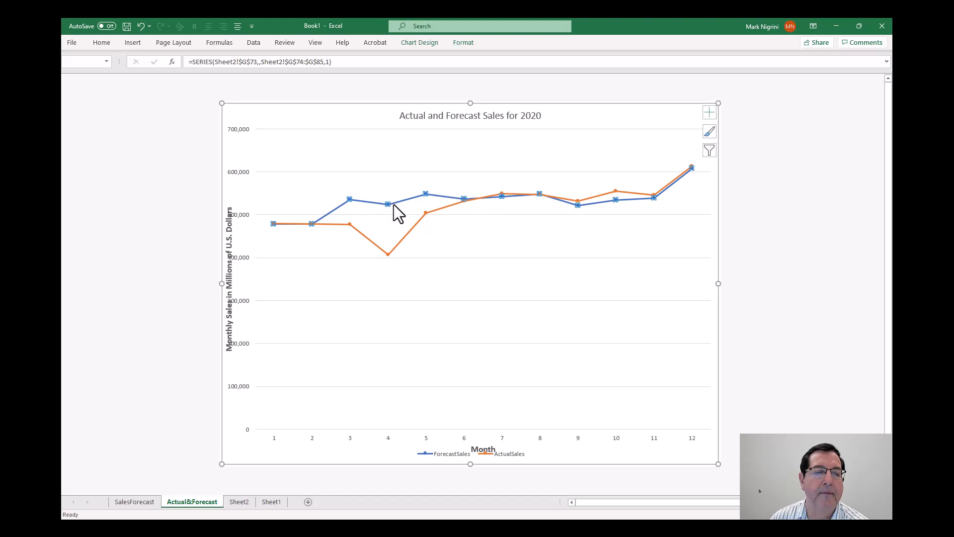
right_click(394, 204)
click(440, 312)
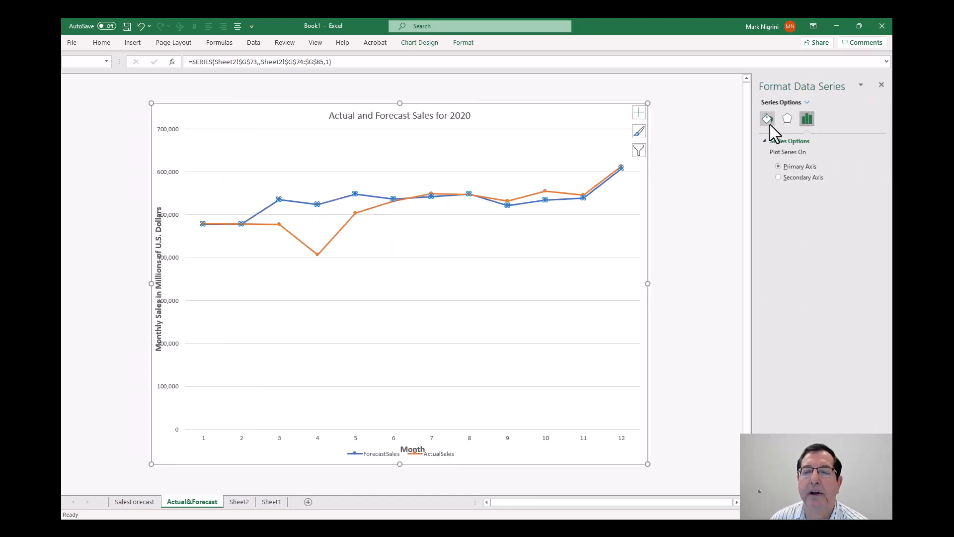
click(770, 124)
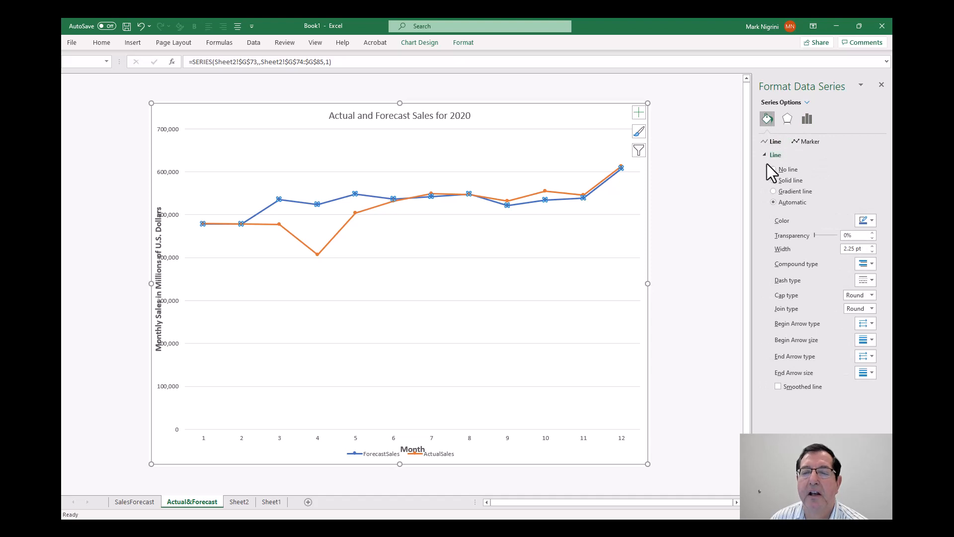
click(872, 221)
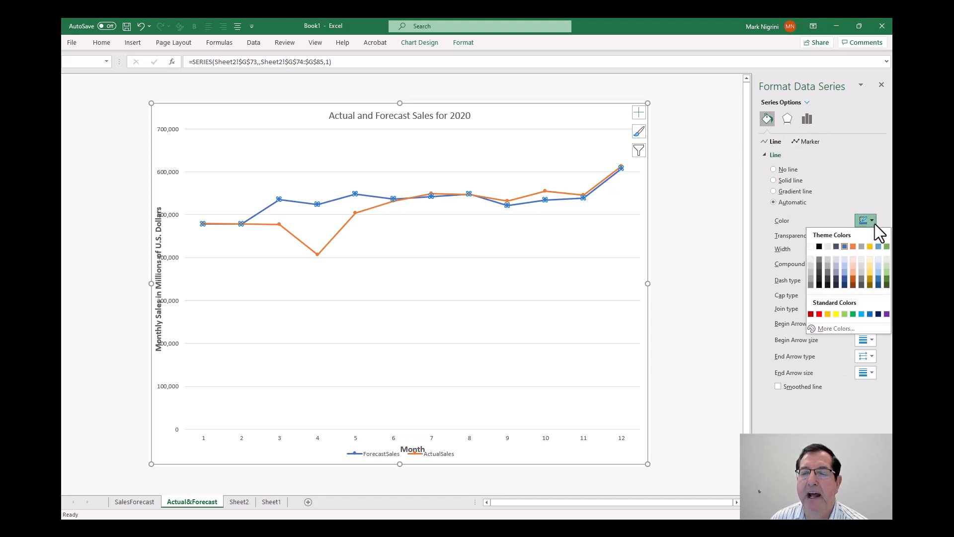
click(819, 246)
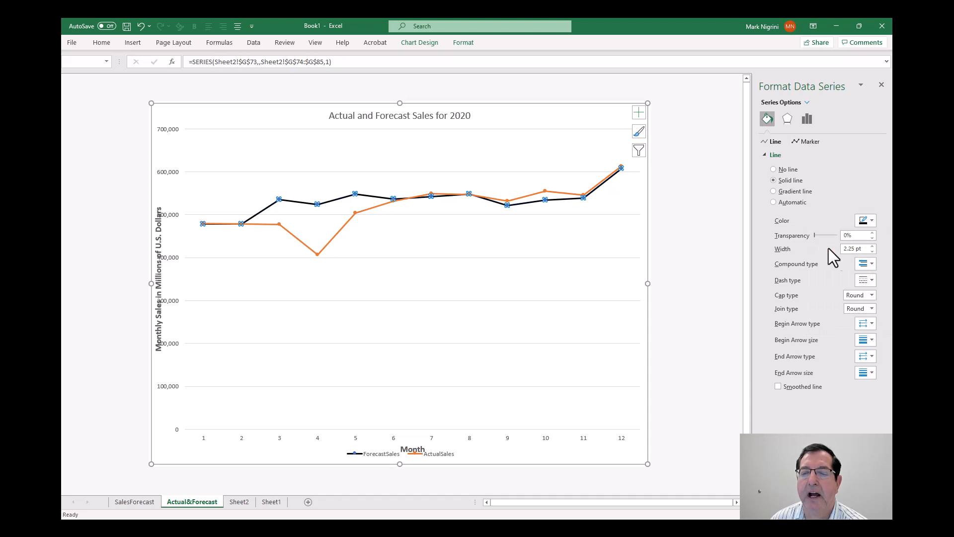
Step: Set the ForecastSales line width to 1 pt
click(872, 252)
click(872, 252)
click(872, 251)
click(872, 251)
click(872, 252)
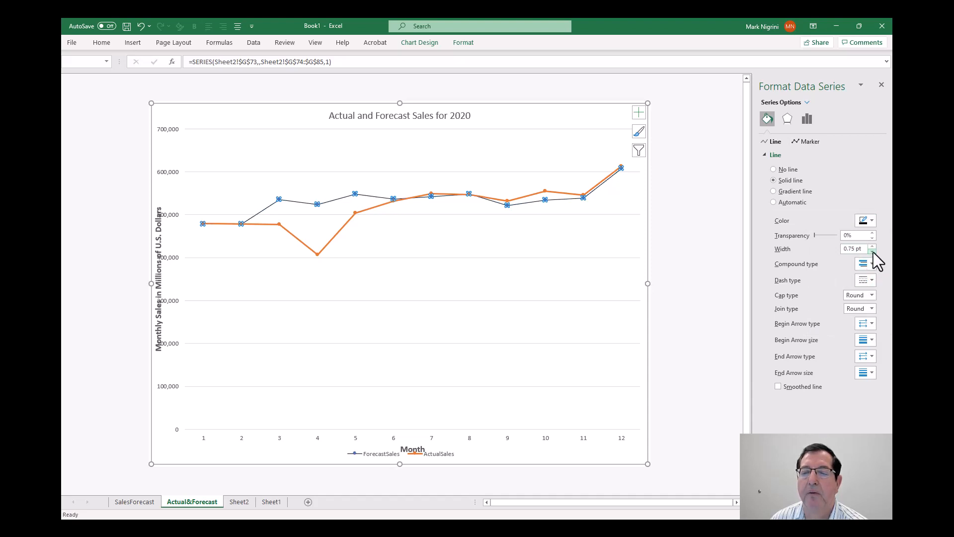
click(872, 246)
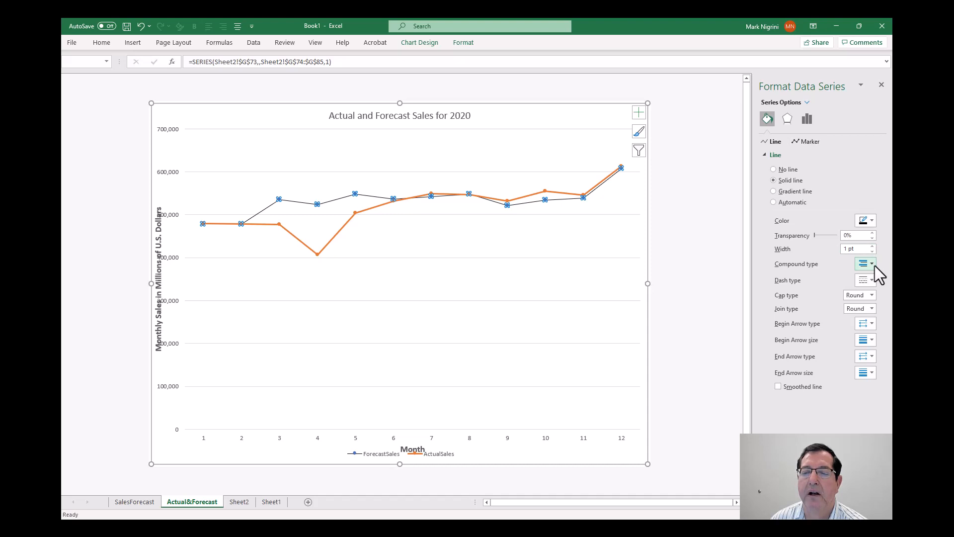
Step: Change the ForecastSales line from solid to a dashed dash type
click(872, 264)
click(872, 264)
click(872, 280)
click(863, 308)
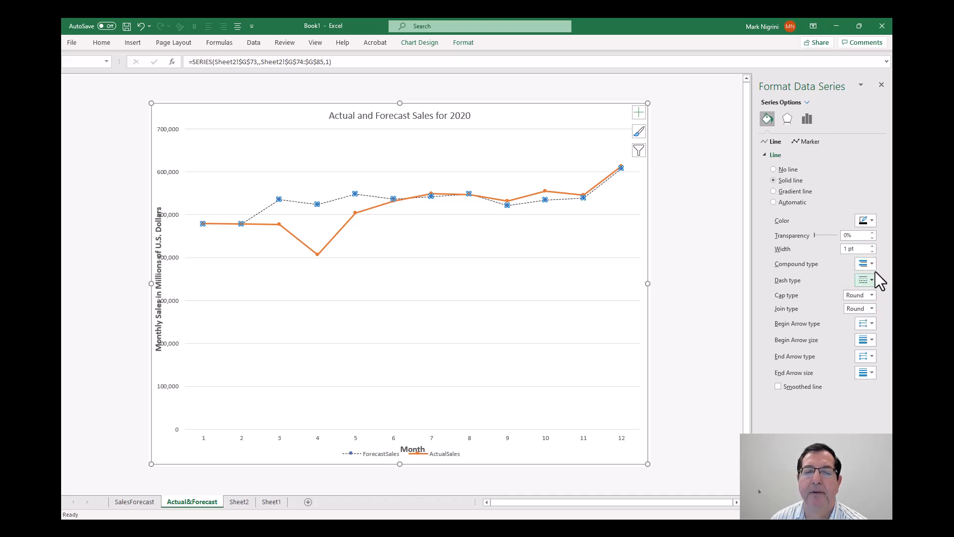
click(583, 305)
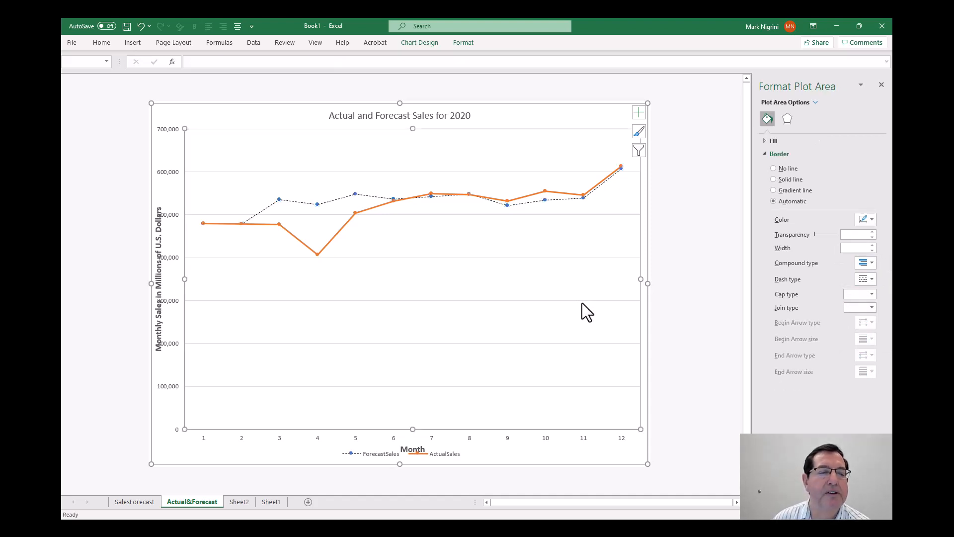
Step: Set both the fill color and the border color of the ForecastSales markers to black
click(279, 200)
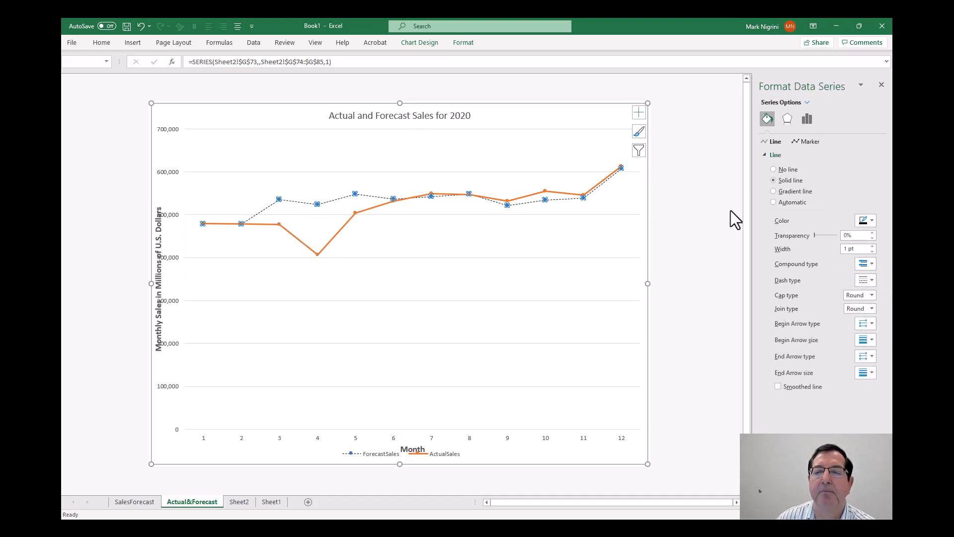
click(810, 141)
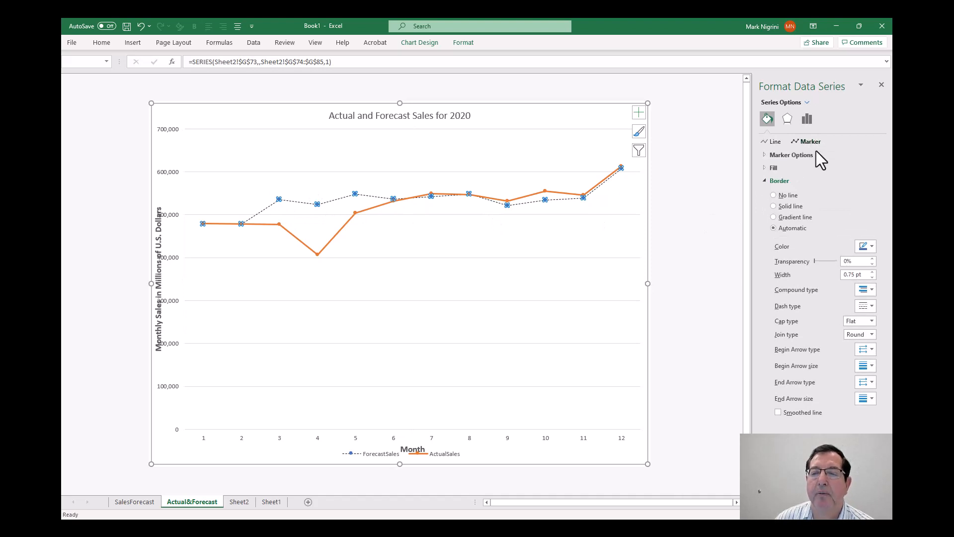
click(777, 156)
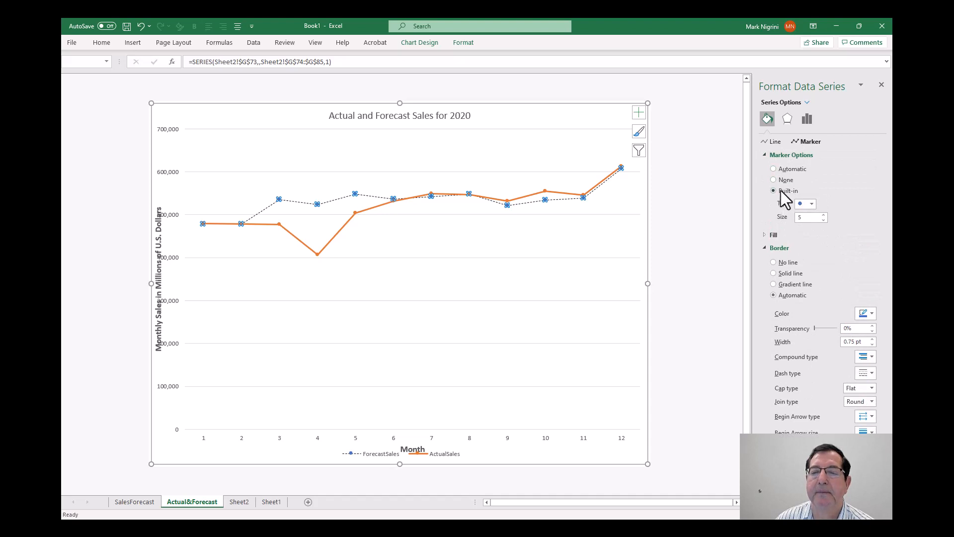
click(773, 235)
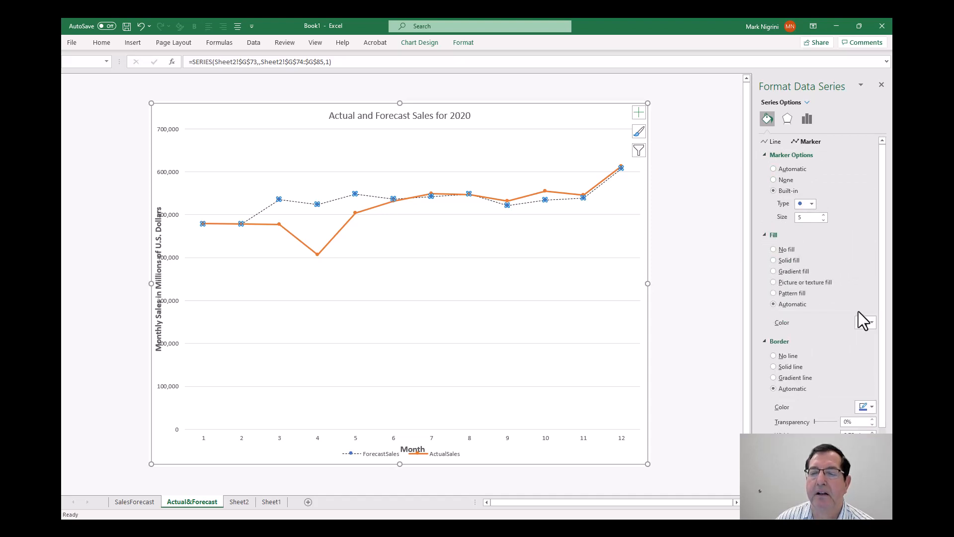
click(872, 322)
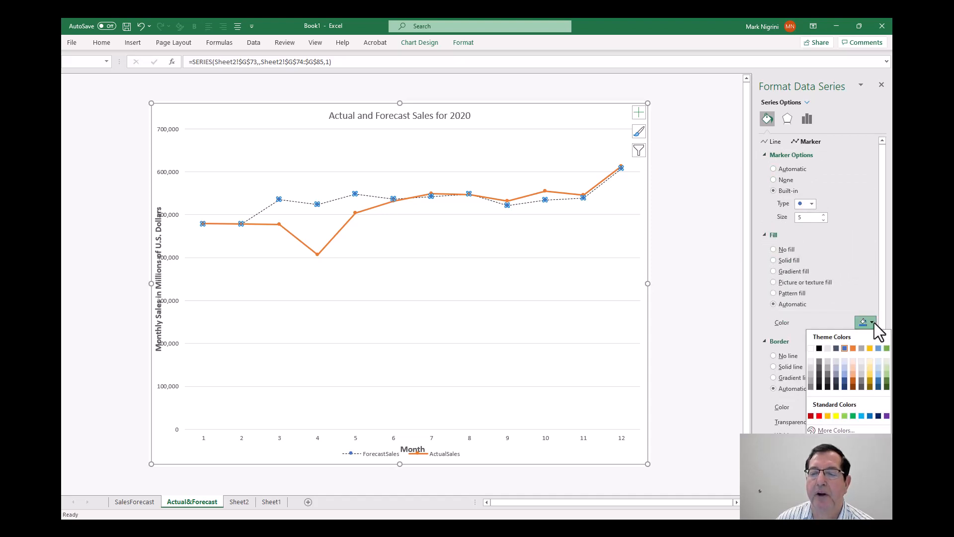
click(819, 348)
scroll(845, 249, down, 3)
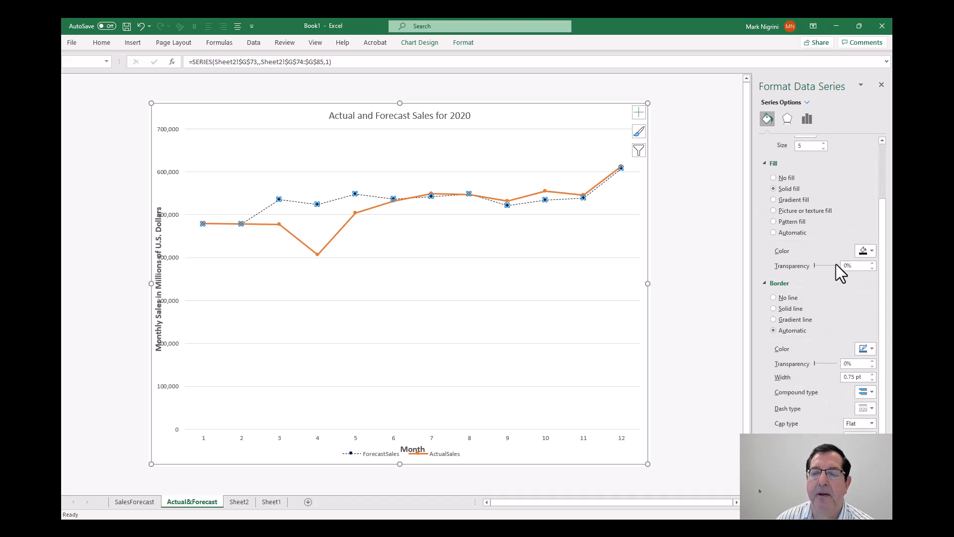
click(872, 348)
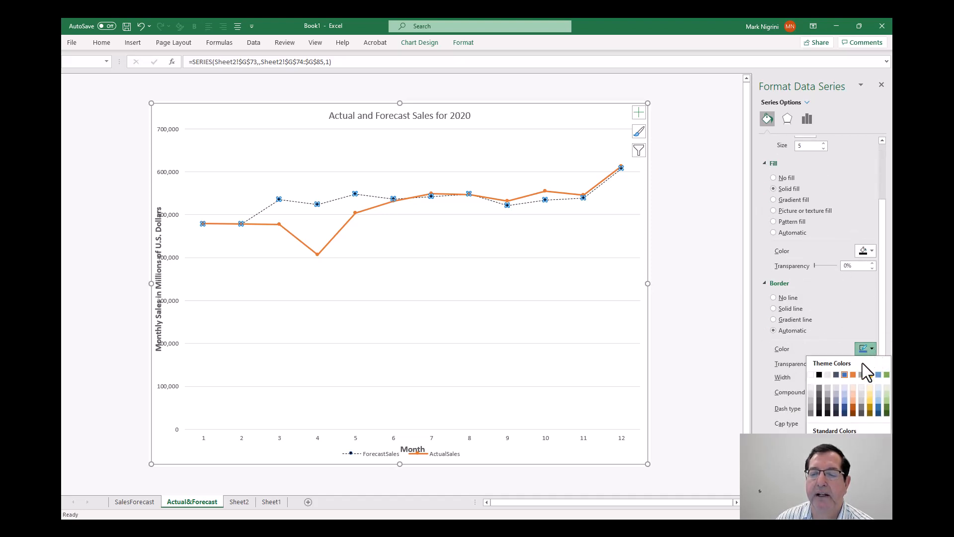
click(819, 374)
Step: Change the ForecastSales marker type to a built-in triangle and close the series formatting options
scroll(840, 223, up, 3)
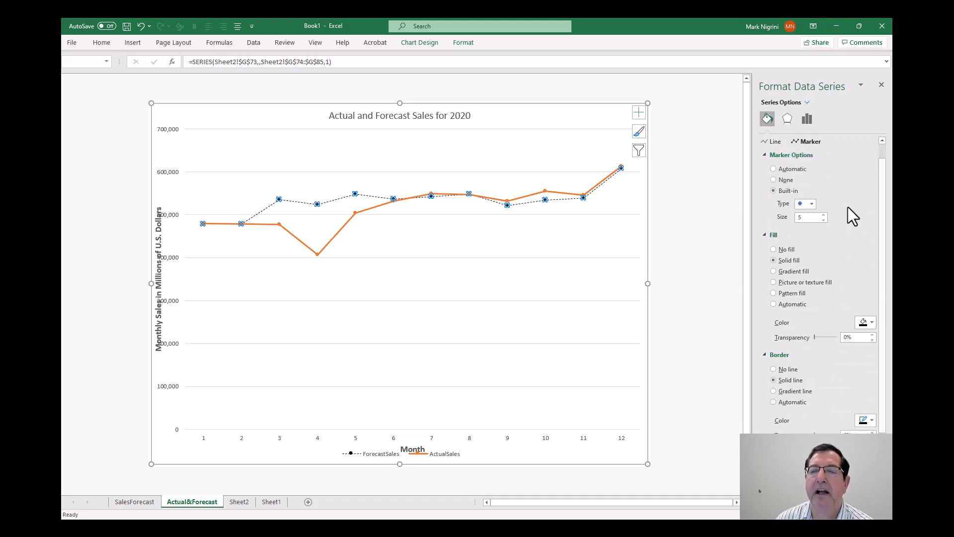
click(812, 204)
click(804, 234)
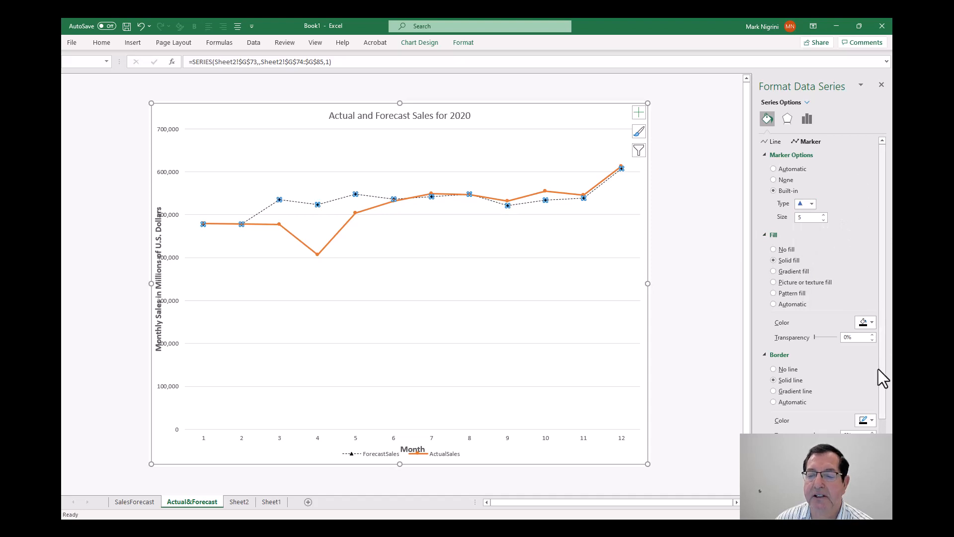
click(881, 87)
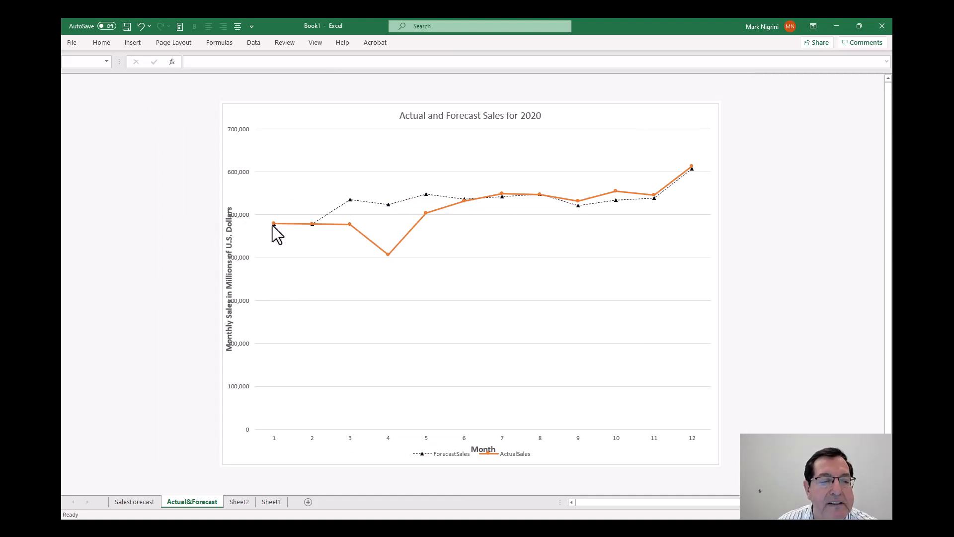
Step: Compare the early 2020 points on the chart and check requirement 4 for the graph in the Case_TimeSeries Word document
mouse_move(315, 225)
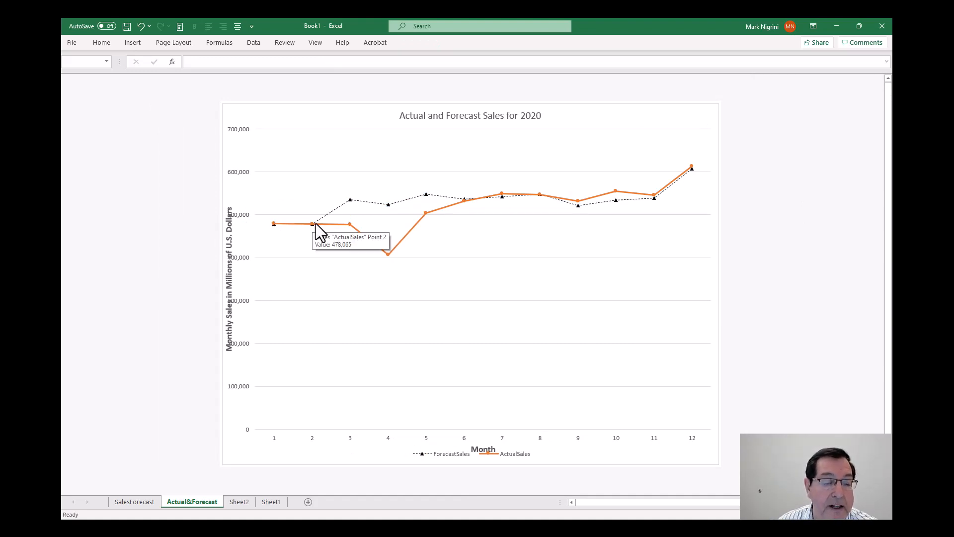
mouse_move(336, 212)
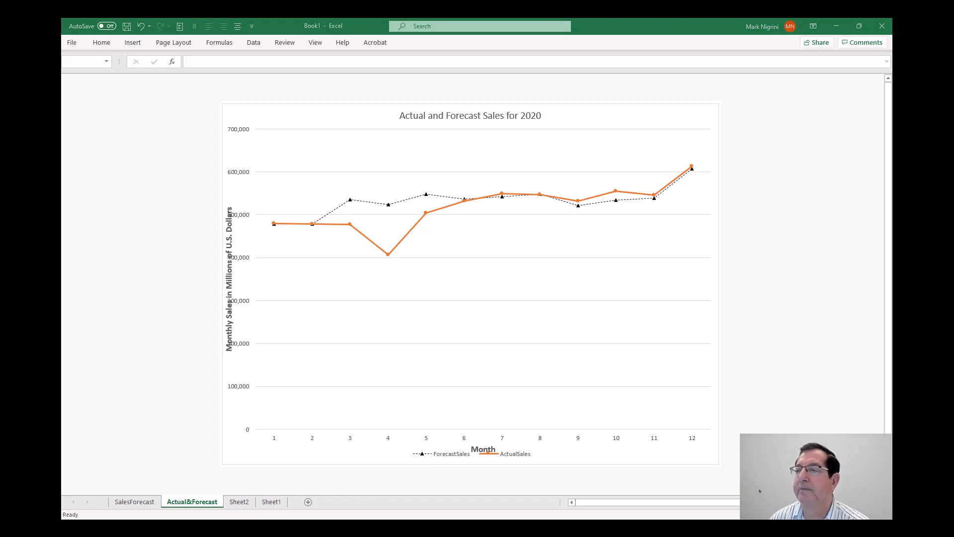
key(alt+Tab)
drag(420, 275, 568, 277)
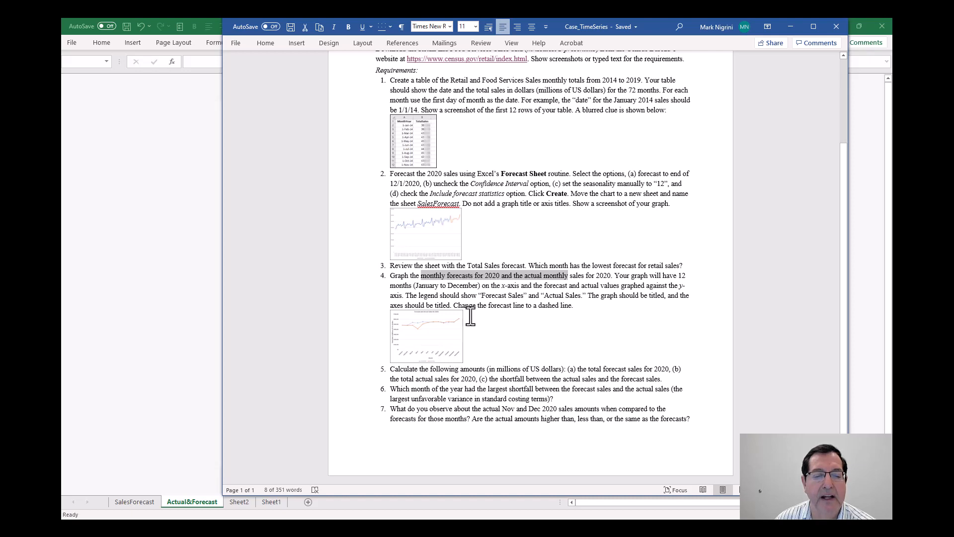
drag(649, 25, 953, 49)
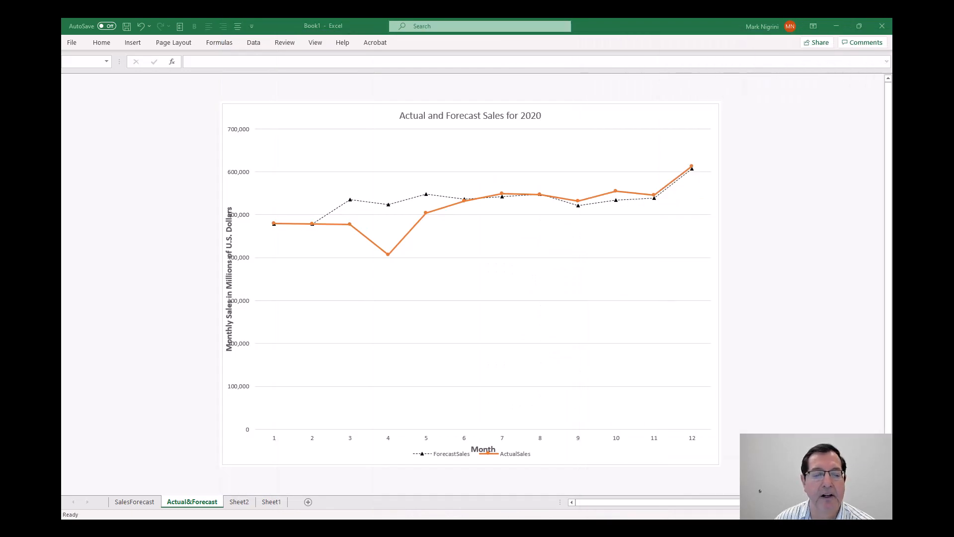
Step: Replace the chart's horizontal axis labels with the month names in Sheet2 cells F74:F85
click(518, 302)
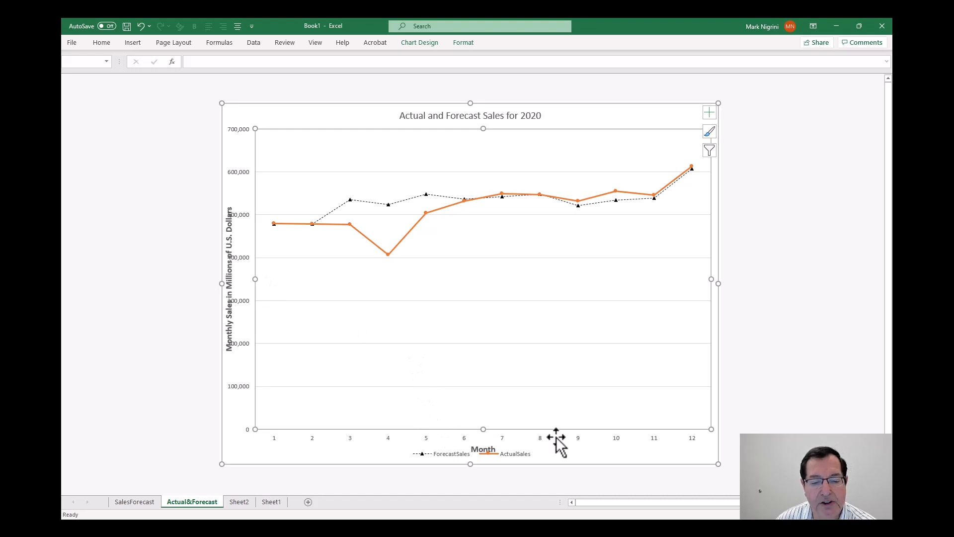
right_click(490, 238)
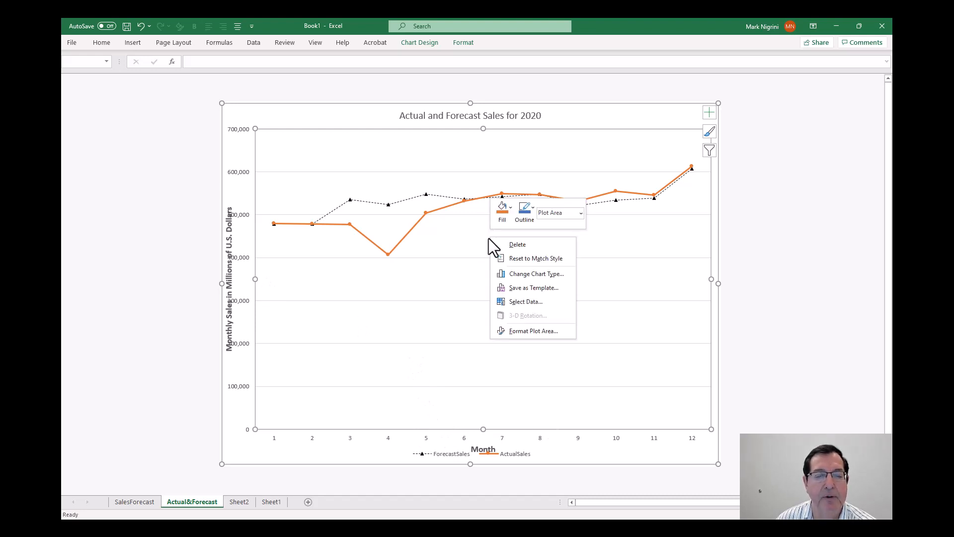
click(532, 302)
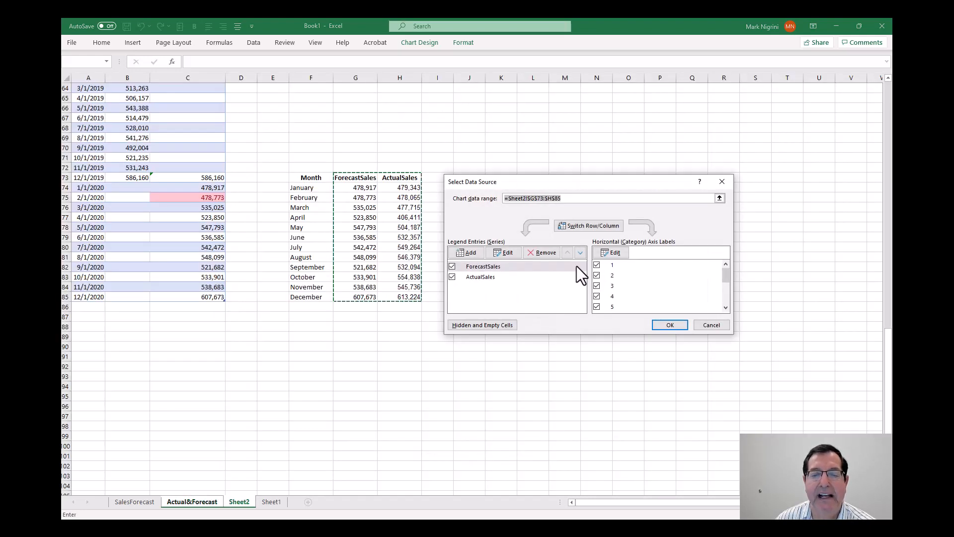
click(612, 252)
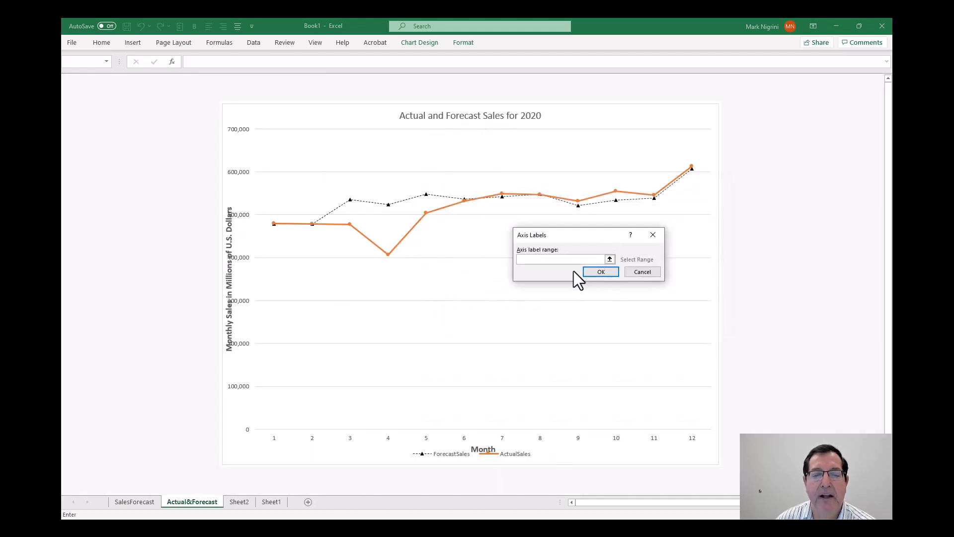
click(241, 501)
drag(303, 188, 324, 293)
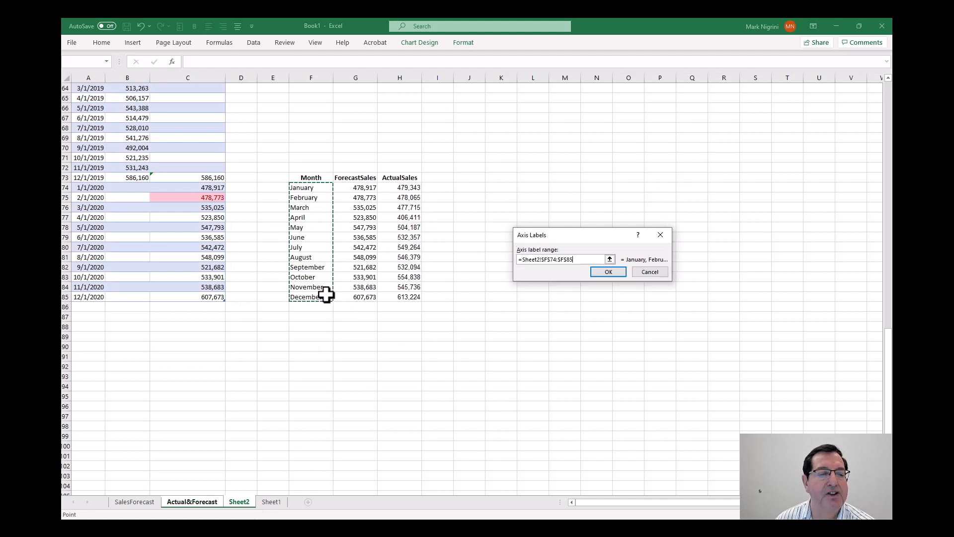
click(608, 274)
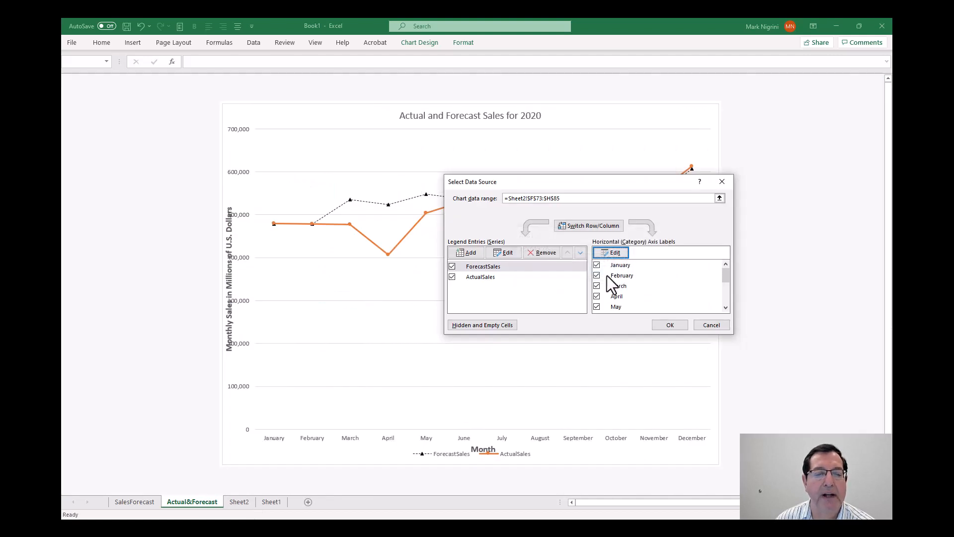
click(670, 325)
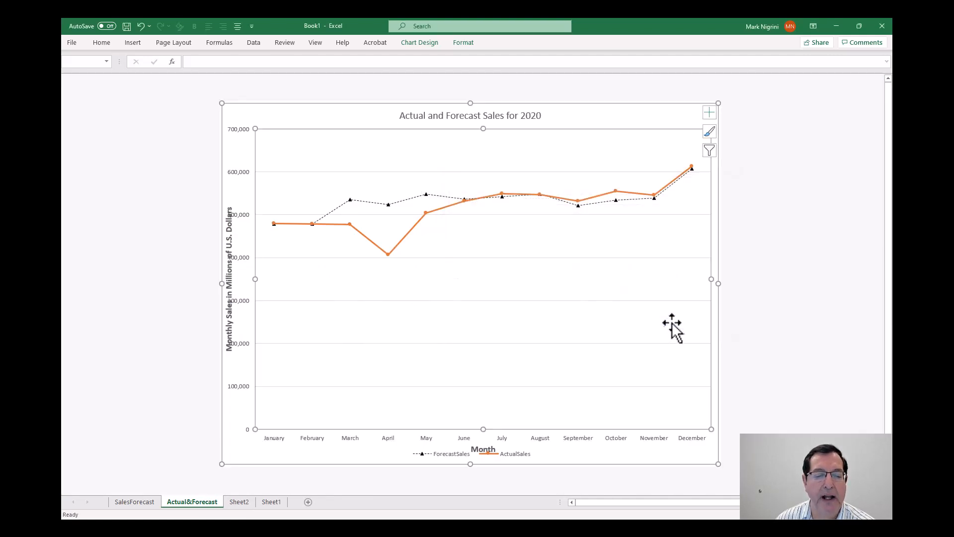
click(769, 295)
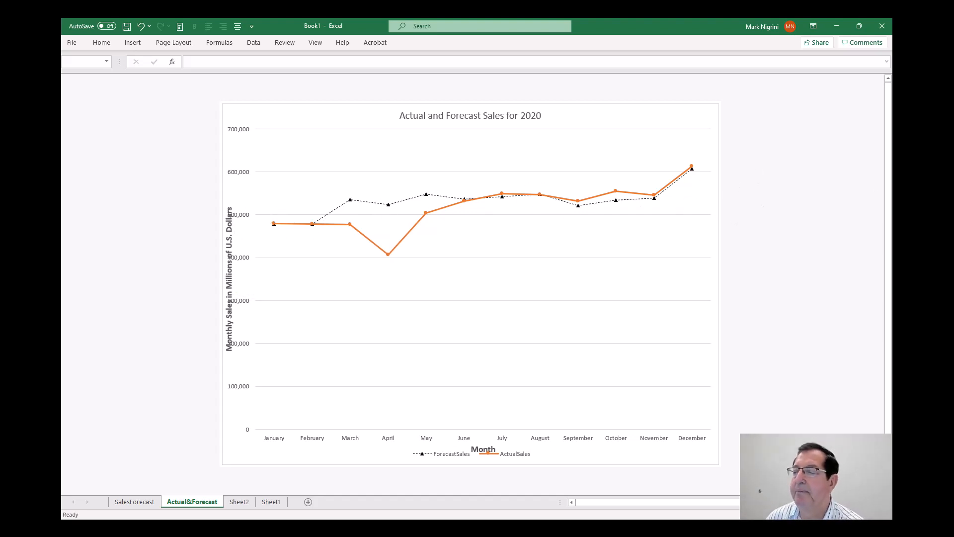
Step: Check the remaining requirements on sales totals and shortfalls in the Case_TimeSeries Word document
drag(953, 23, 633, 32)
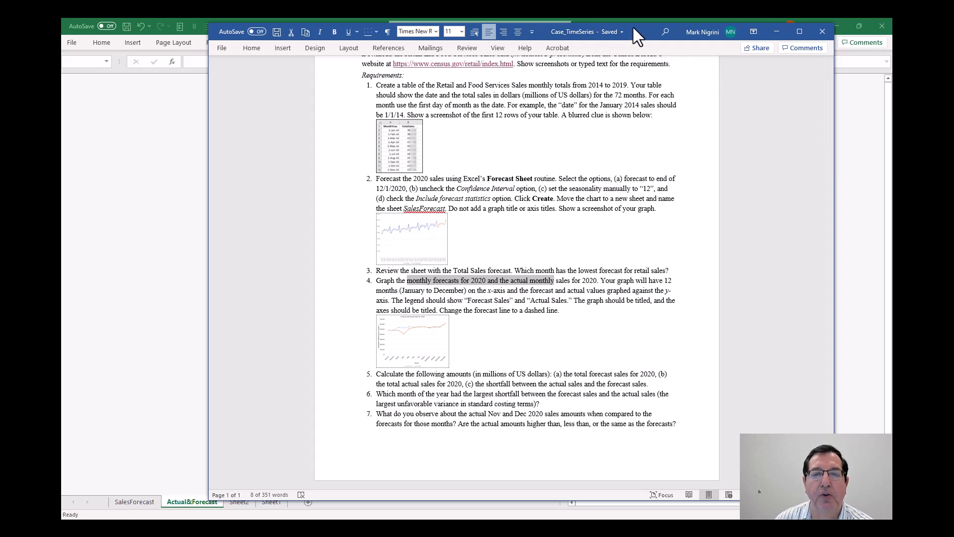
click(777, 31)
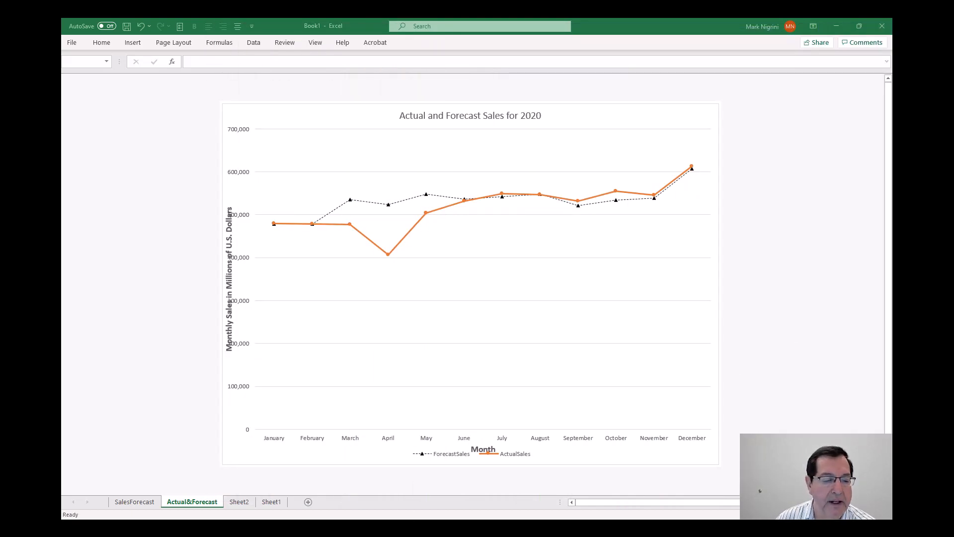
Step: Add a bold "Shortfall" column header in cell J73 of Sheet2
mouse_move(193, 527)
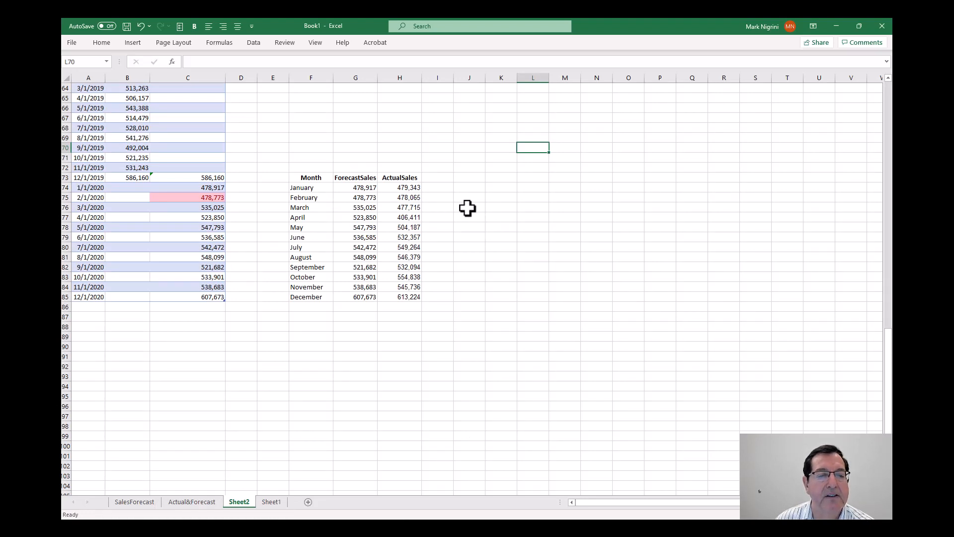
click(470, 180)
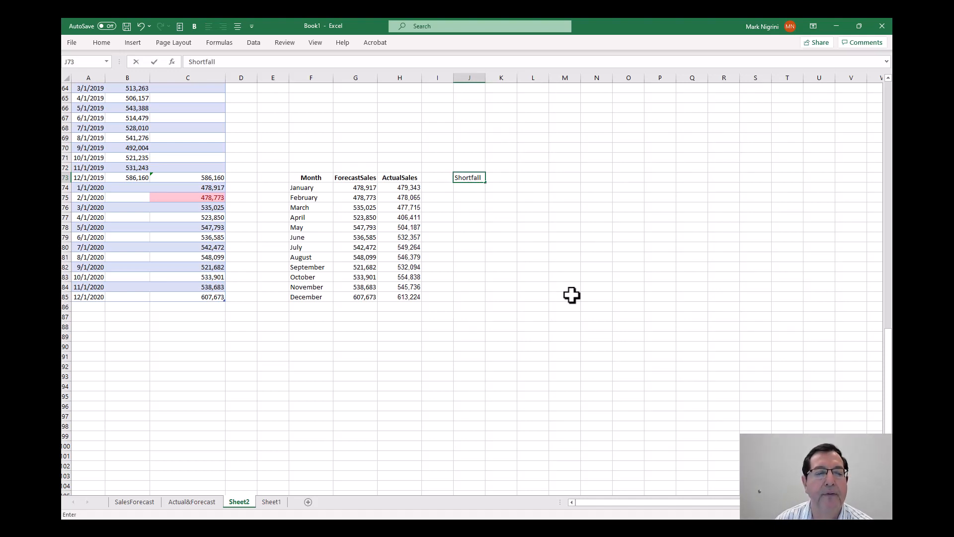
key(Return)
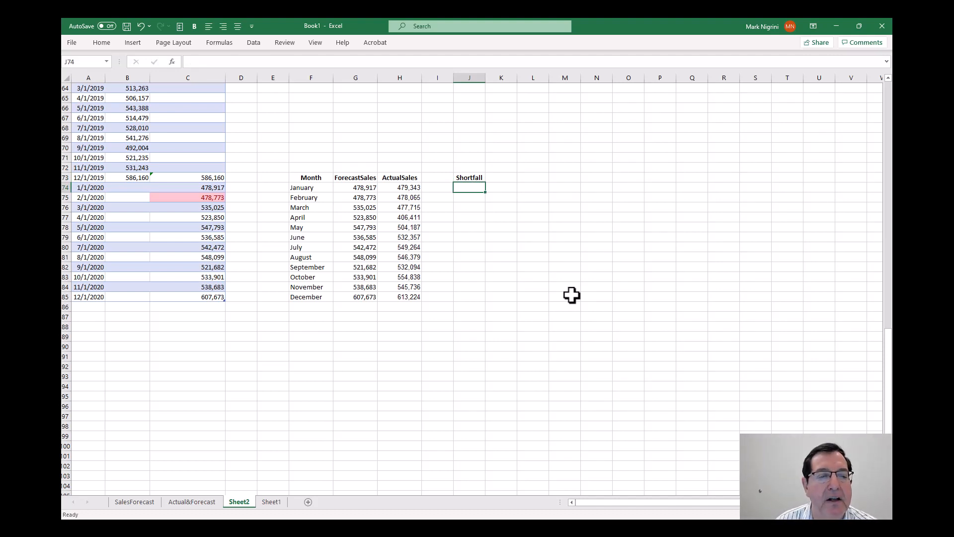
Step: Calculate January's shortfall in J74 as actual minus forecast sales with the formula =H74-G74
text(=)
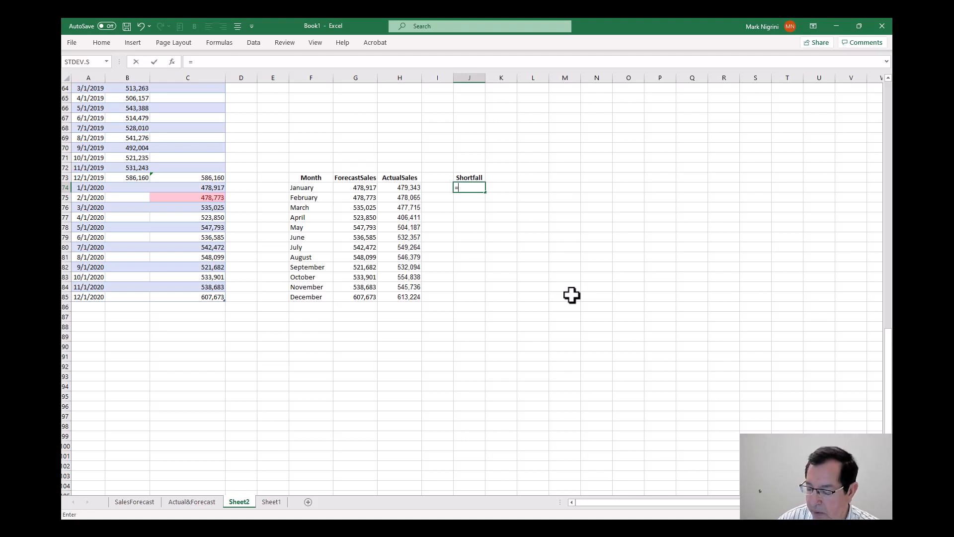
key(Left)
key(Left)
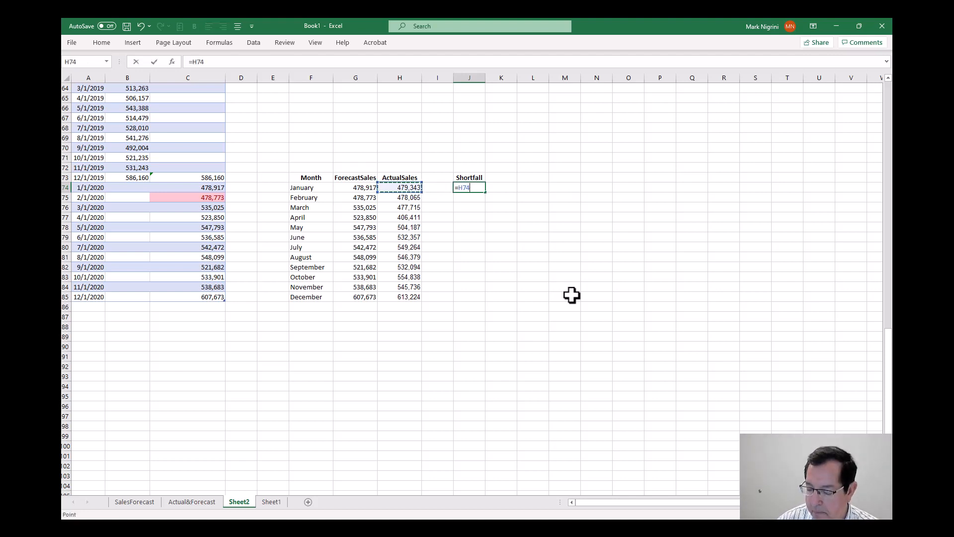
text(-)
key(Left)
key(Left)
key(Left)
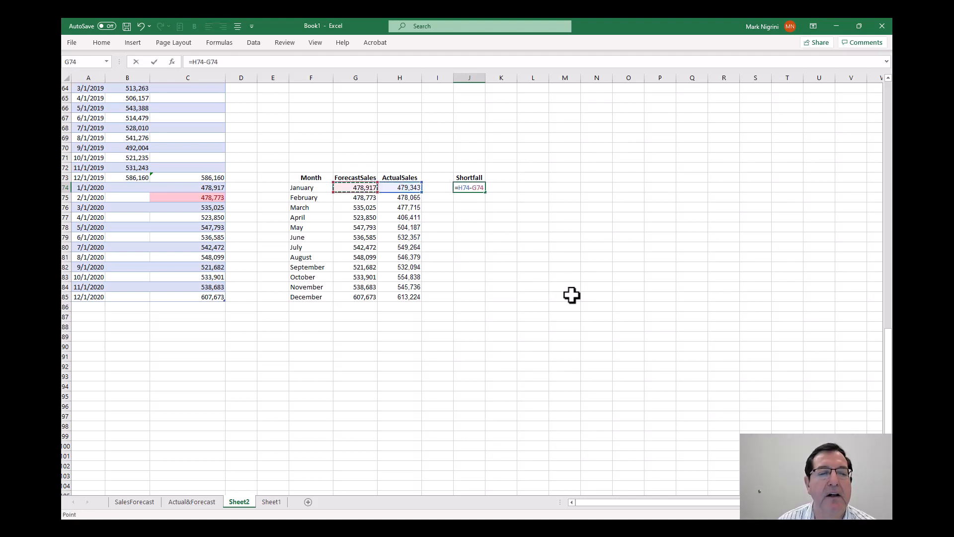
key(Return)
Step: Copy the shortfall formula from J74 down to the December row, J85
click(480, 190)
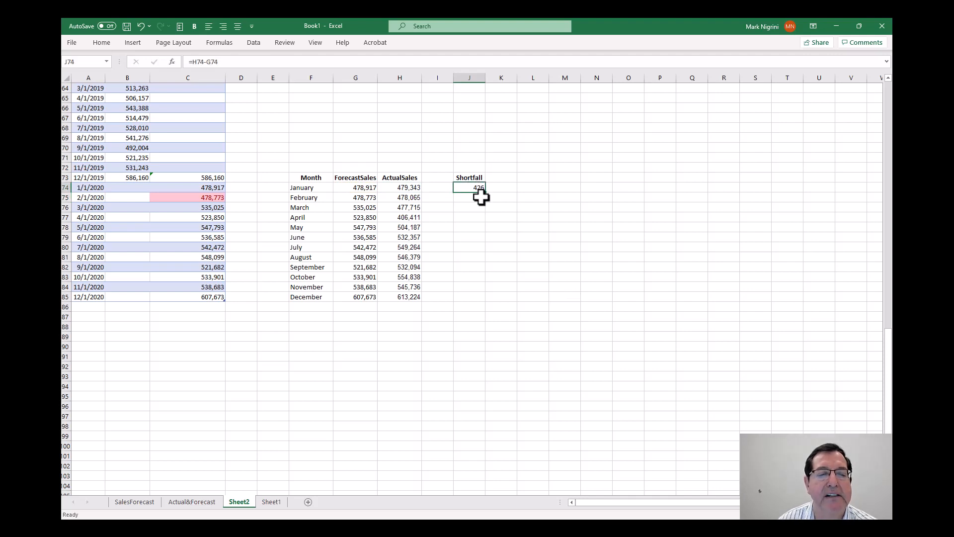
drag(486, 194, 491, 300)
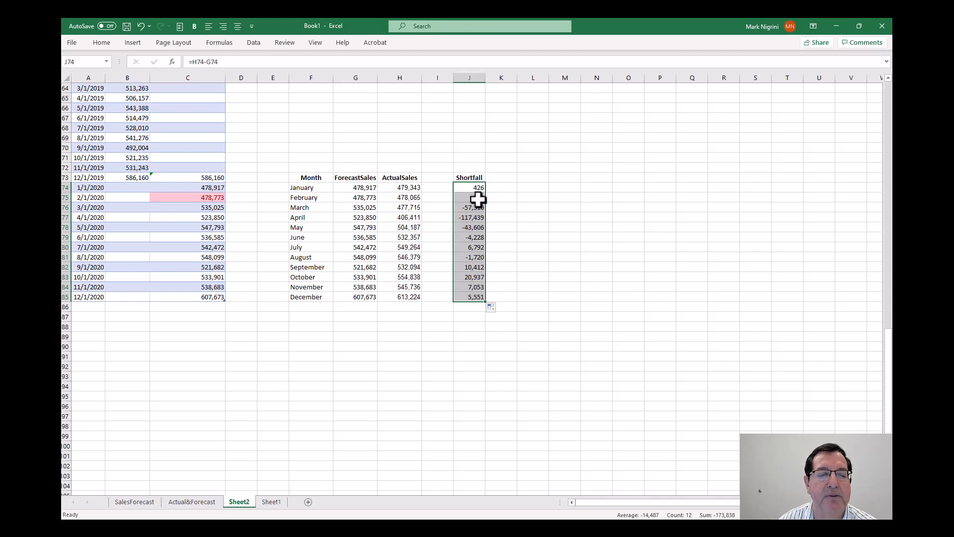
click(361, 306)
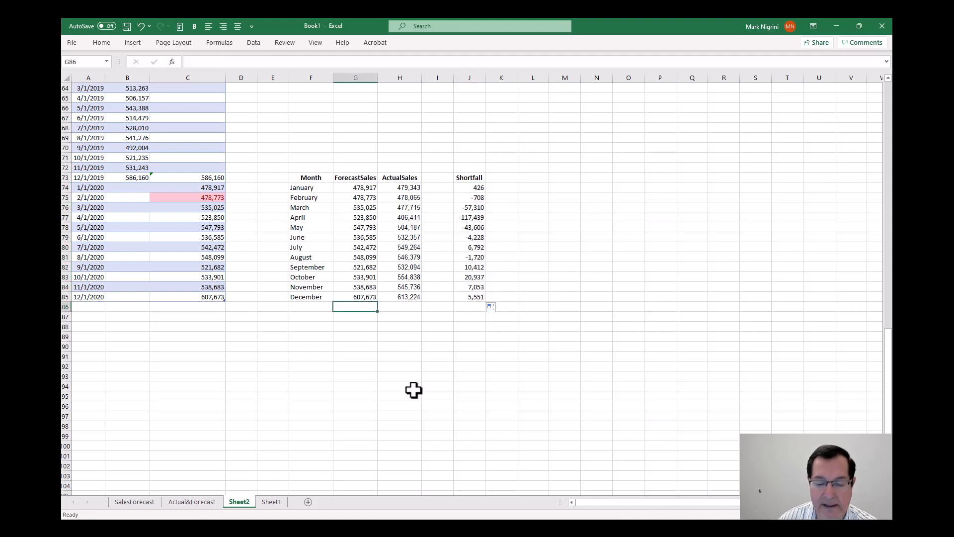
Step: Total the forecast sales for January to December in G86 with the formula =SUM(G74:G85)
text(=sum()
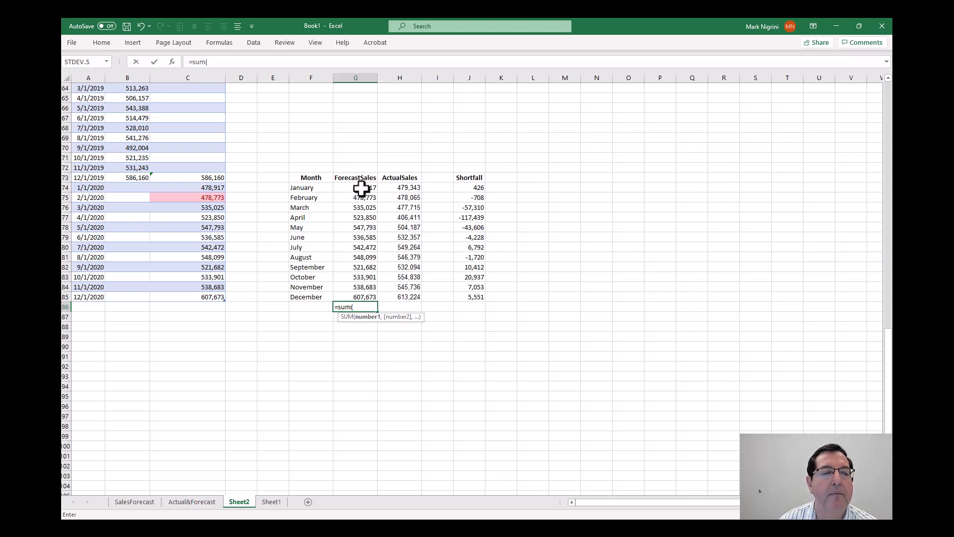
drag(362, 188, 366, 298)
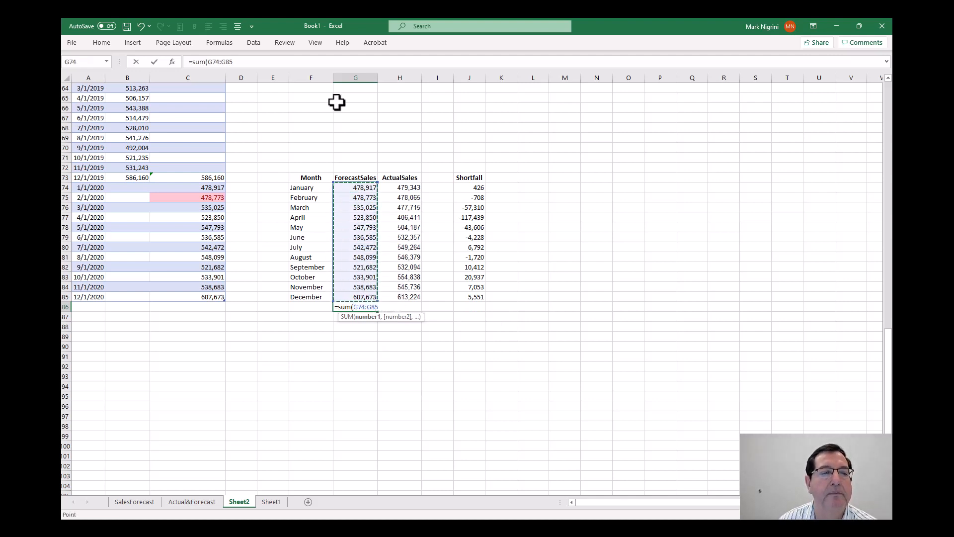
click(247, 61)
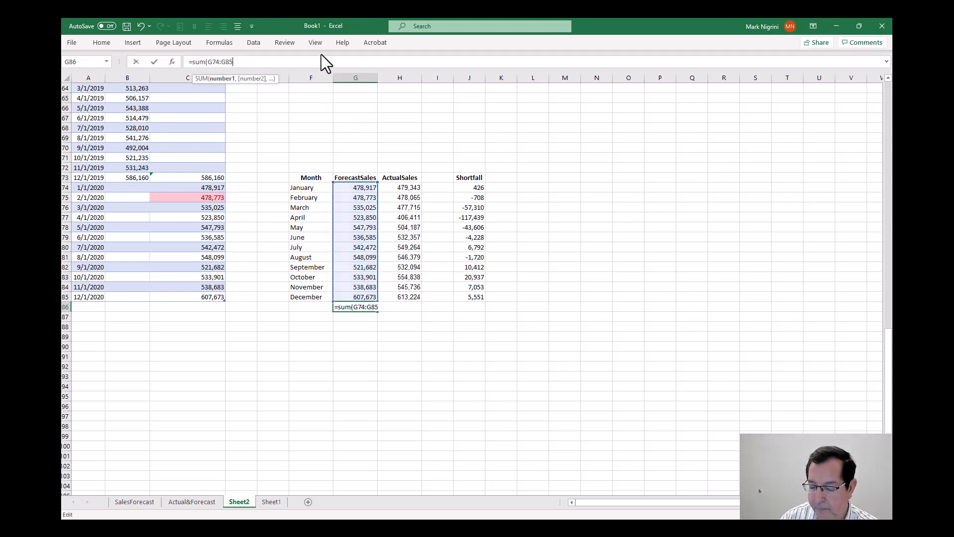
text())
key(Return)
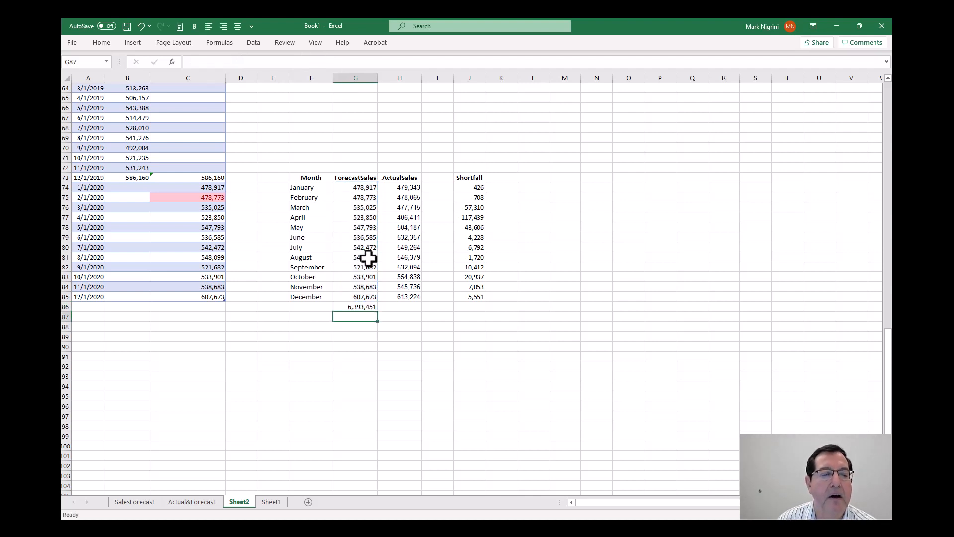
Step: Copy the total formula from G86 to H86 for actual sales and to J86 for the shortfall column
click(347, 306)
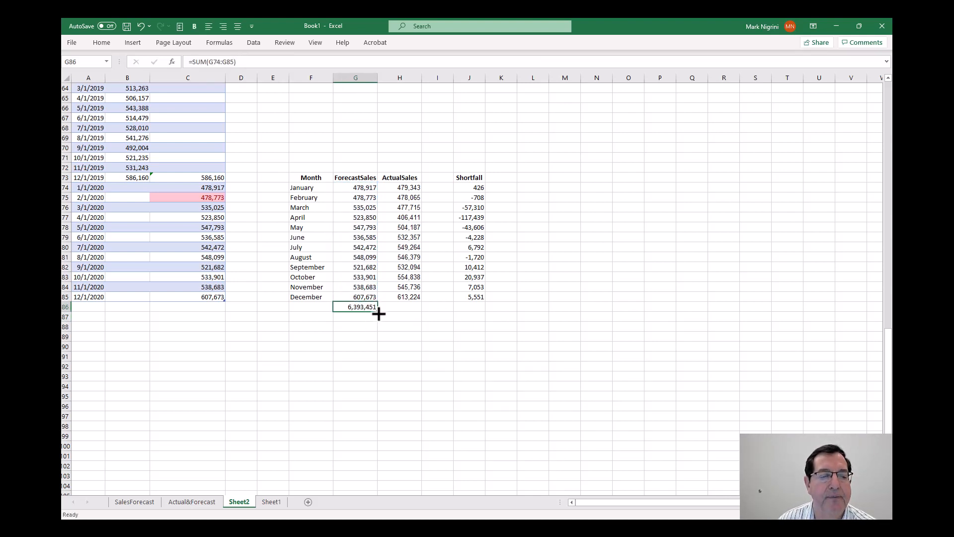
drag(379, 313, 422, 311)
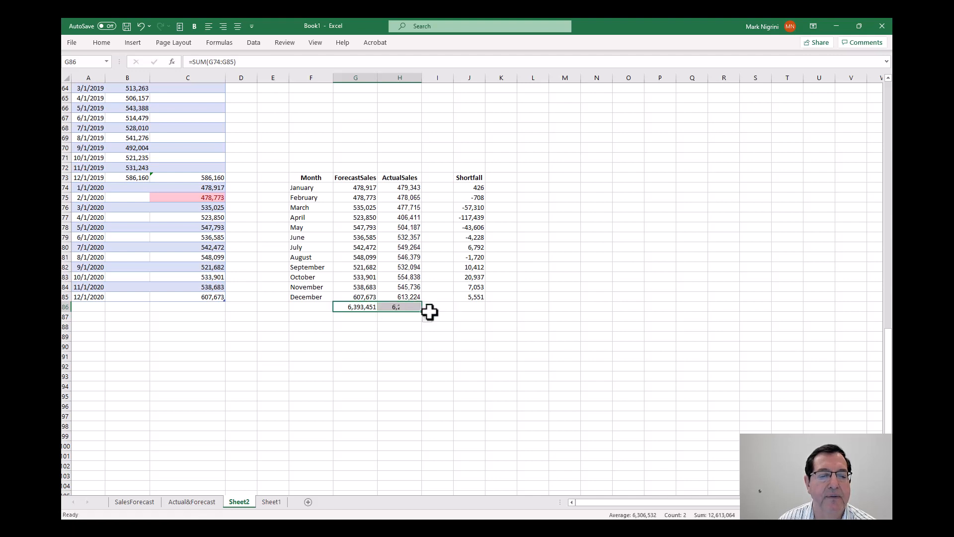
click(397, 307)
right_click(405, 306)
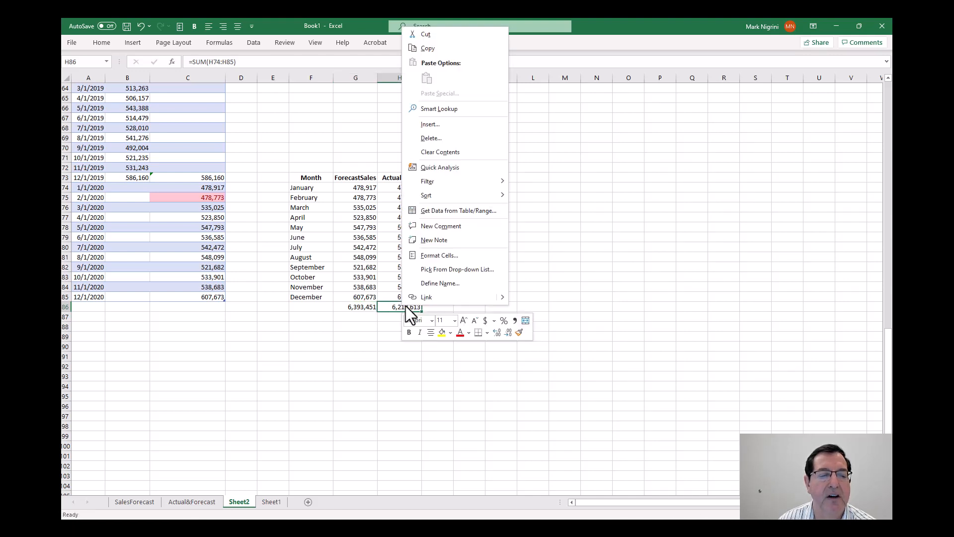
click(442, 47)
click(480, 304)
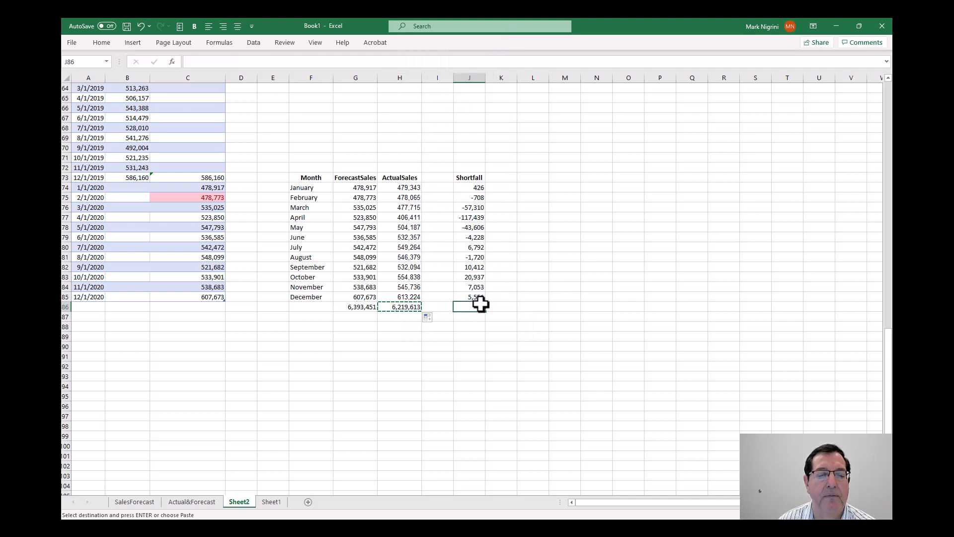
right_click(480, 304)
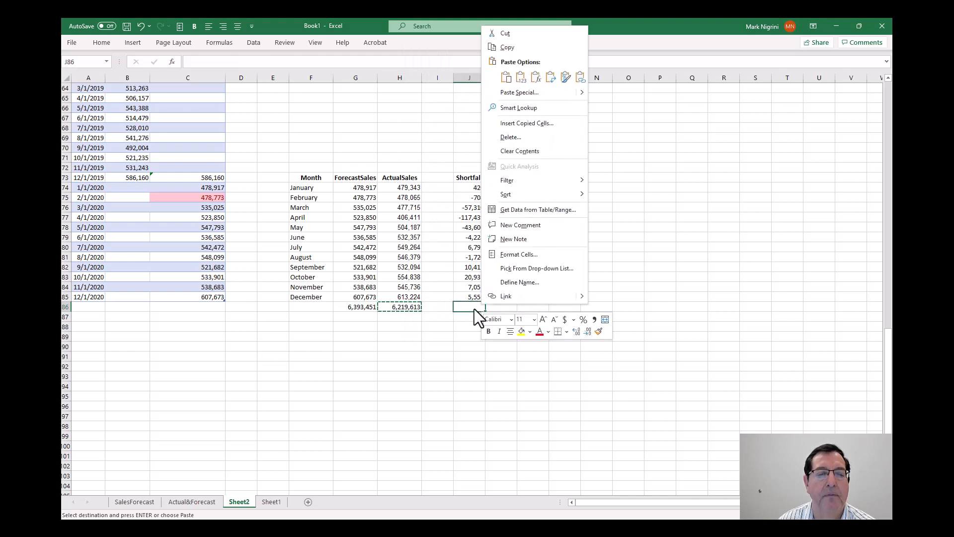
click(507, 78)
click(531, 355)
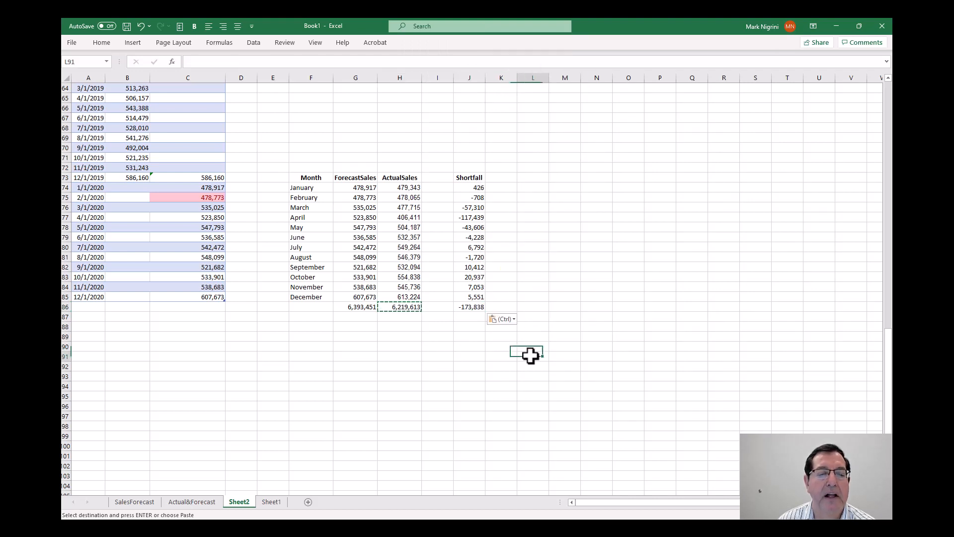
Step: Make the totals in G86:J86 bold and label the row "TOTAL" in F86
drag(358, 307, 464, 308)
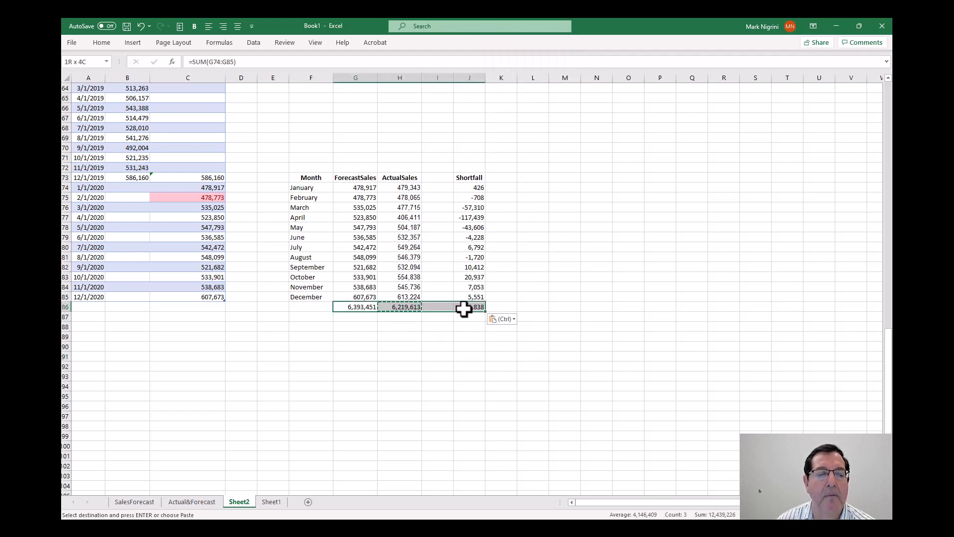
click(193, 26)
click(314, 305)
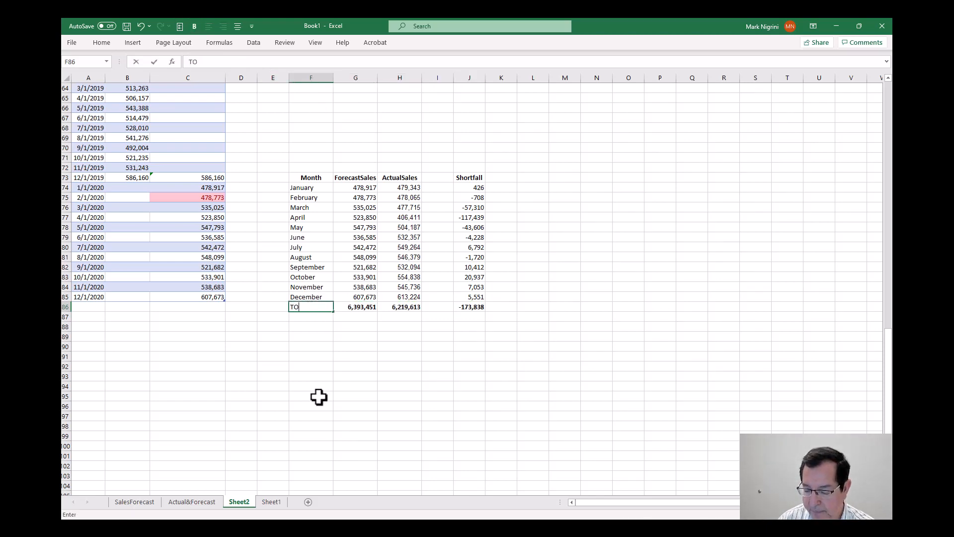
text(TOTAL)
key(Return)
Step: Switch to the Case_TimeSeries Word document and read requirement 6 on the month with the largest shortfall
key(alt+Tab)
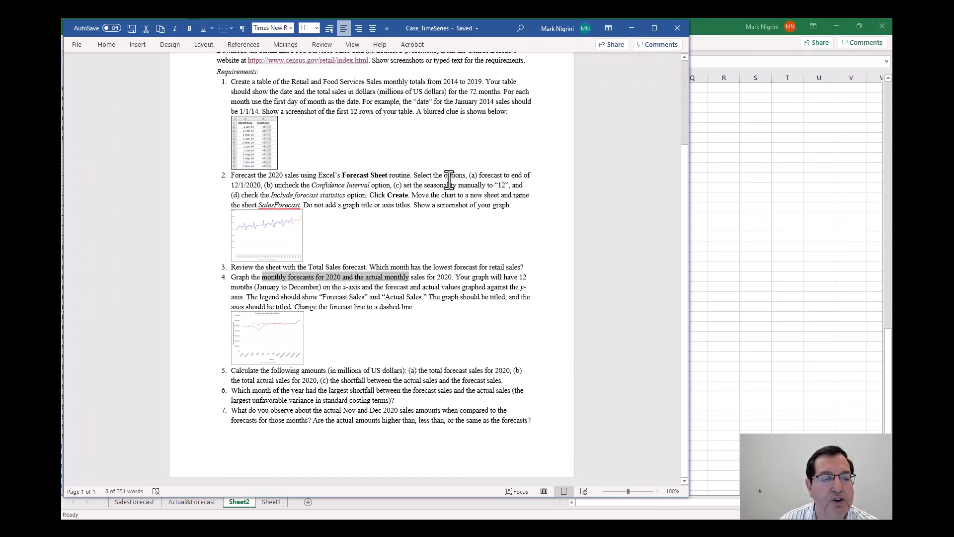
drag(487, 25, 953, 57)
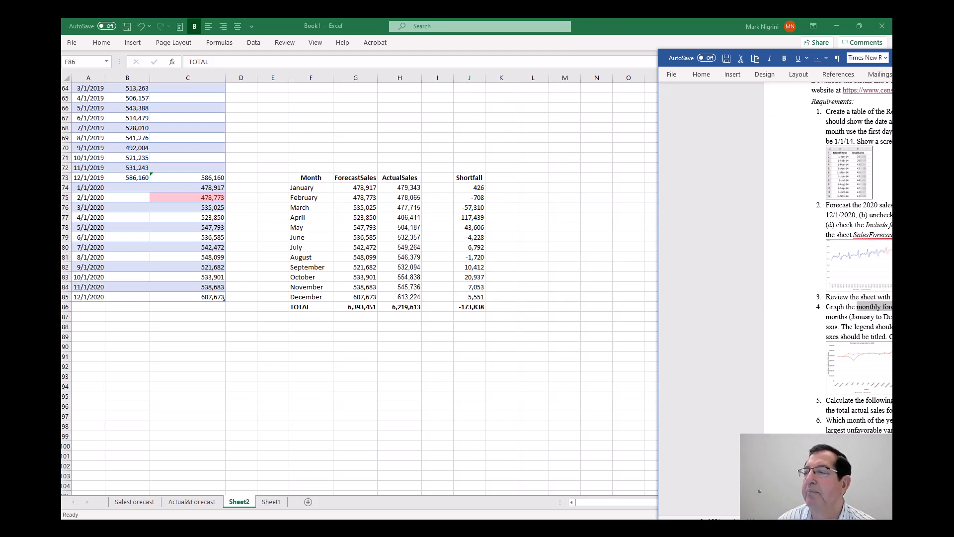
drag(892, 58, 593, 43)
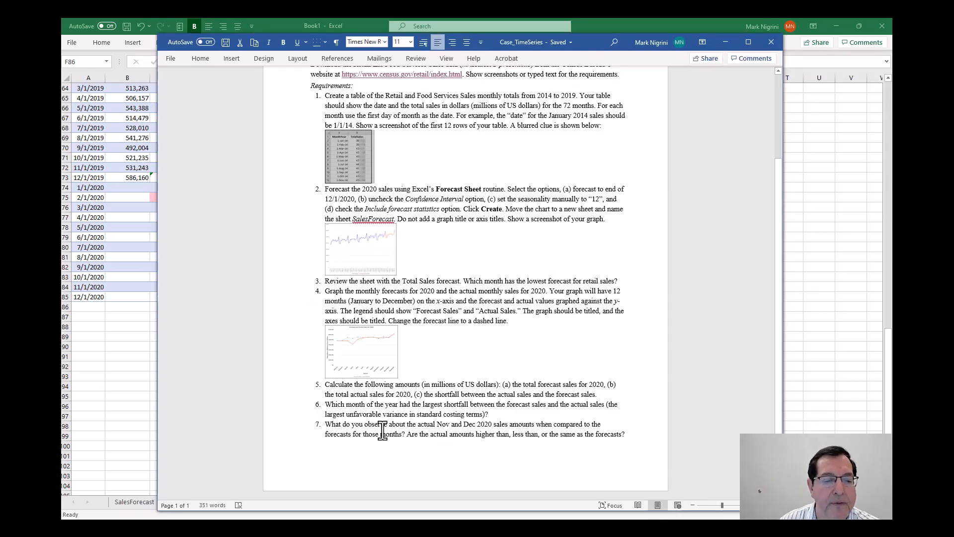
click(368, 404)
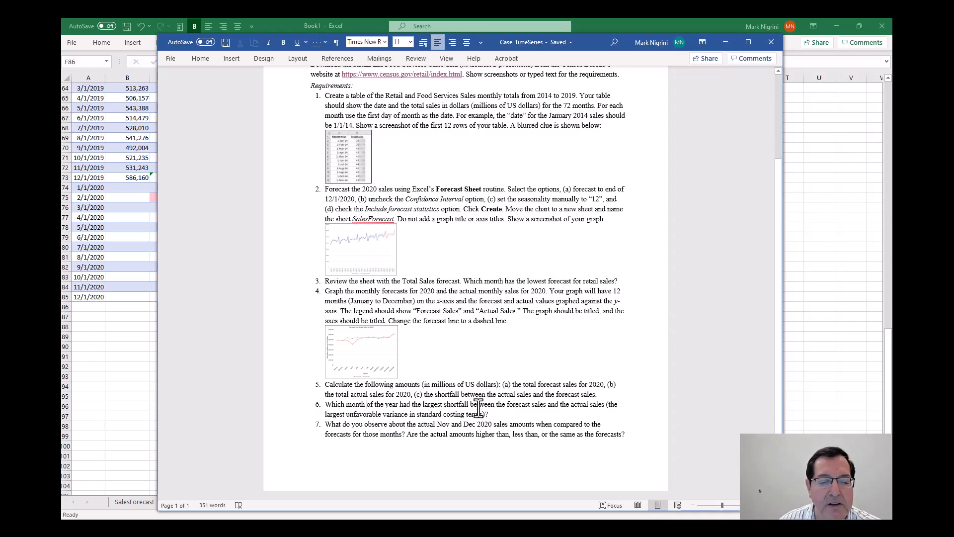
click(725, 42)
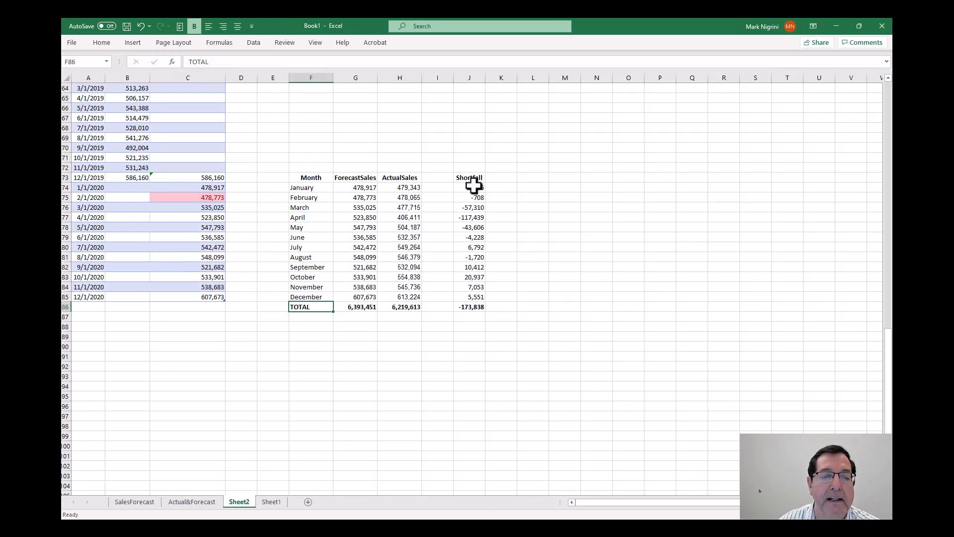
Step: Highlight the single lowest value in the monthly shortfalls J74:J85 using a Bottom 1 conditional format with Light Red Fill with Dark Red Text
drag(473, 186, 465, 298)
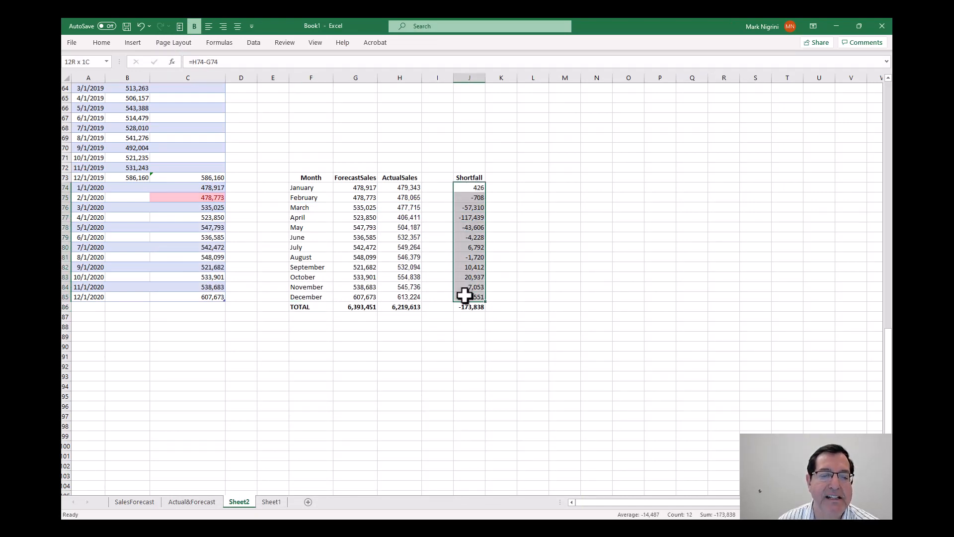
click(102, 43)
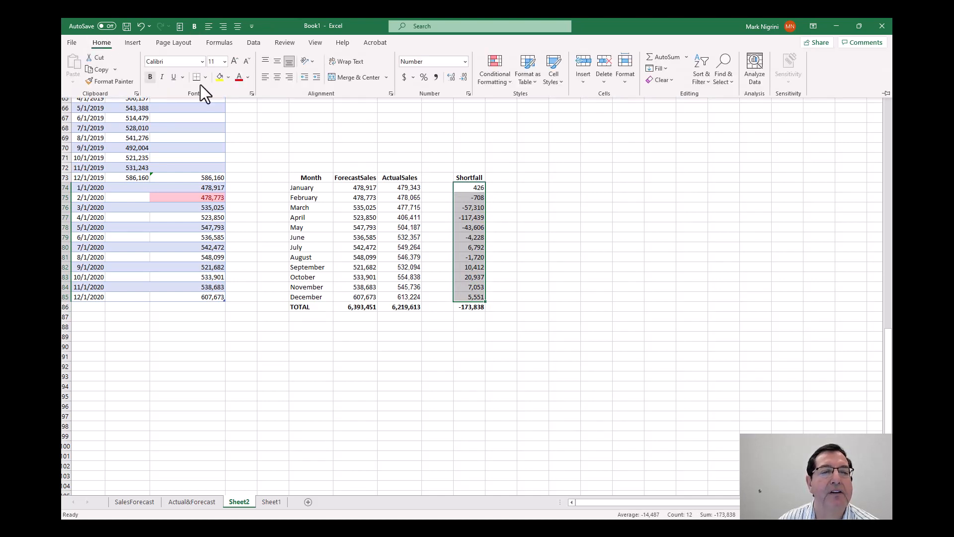
click(502, 82)
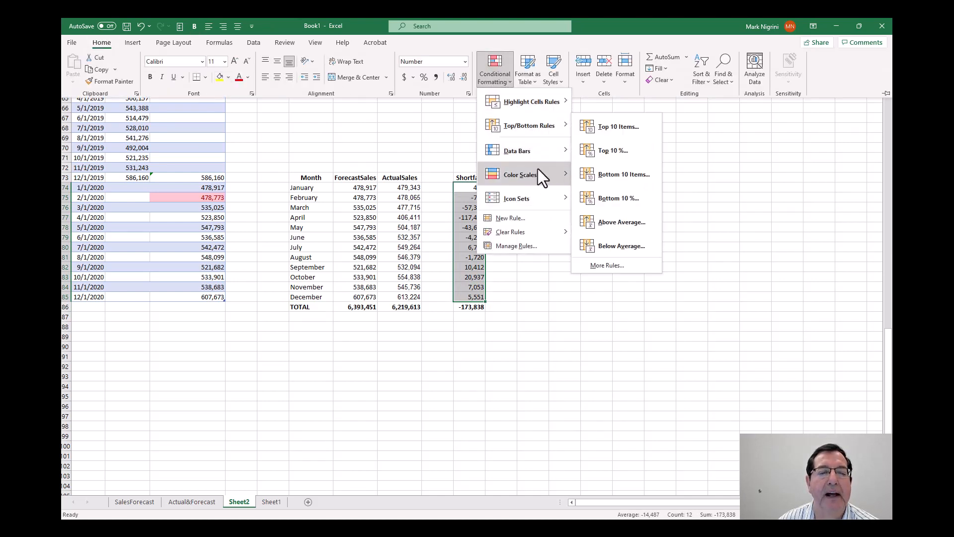
mouse_move(523, 126)
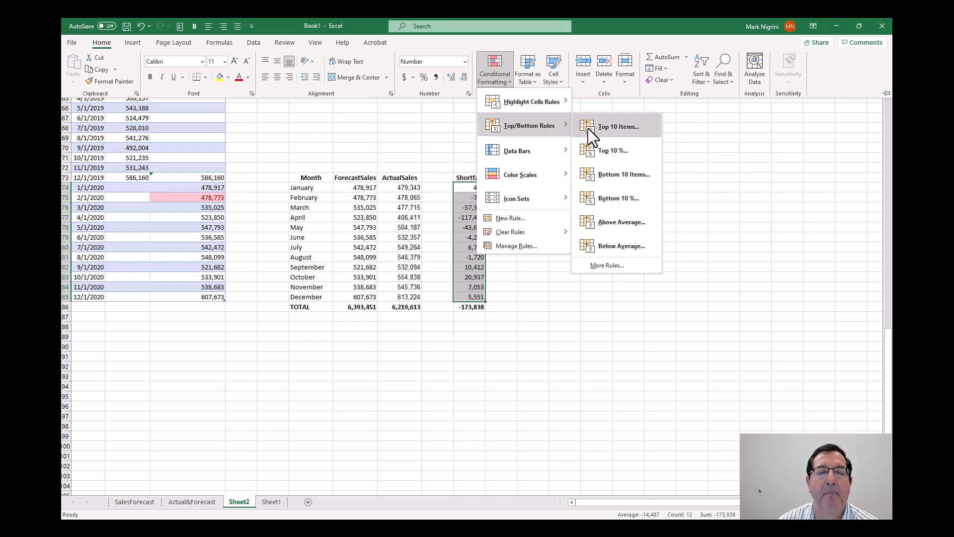
click(604, 175)
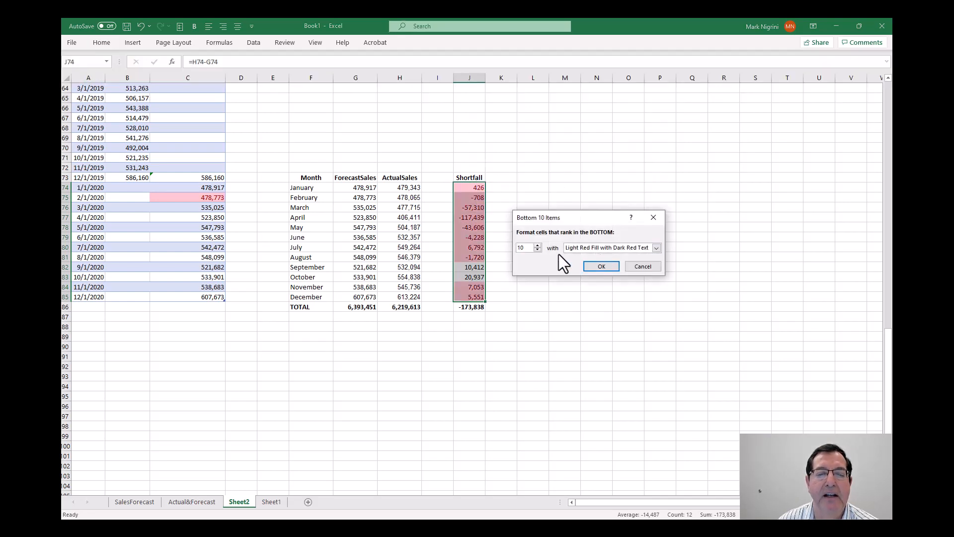
click(538, 249)
click(538, 250)
click(538, 250)
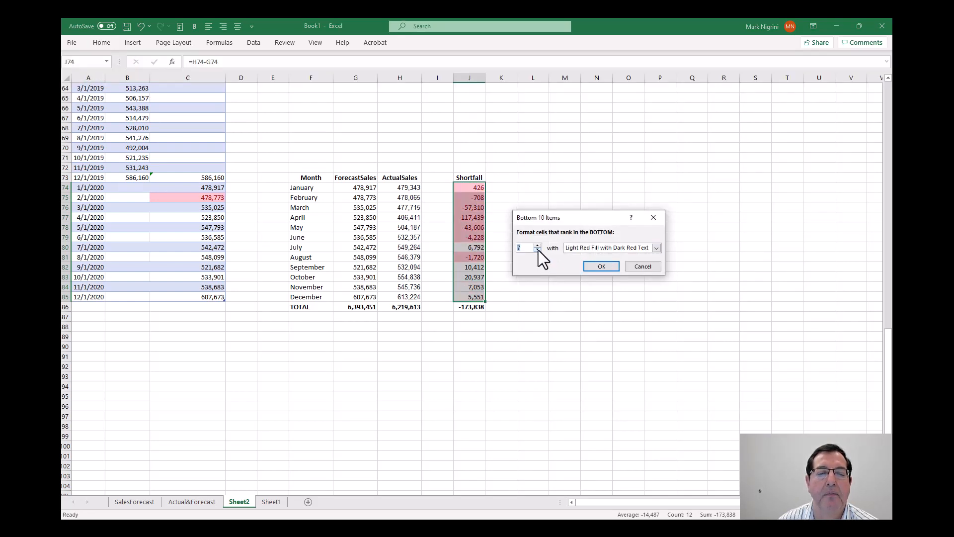
click(538, 249)
click(538, 249)
click(538, 250)
click(538, 250)
click(538, 249)
click(538, 250)
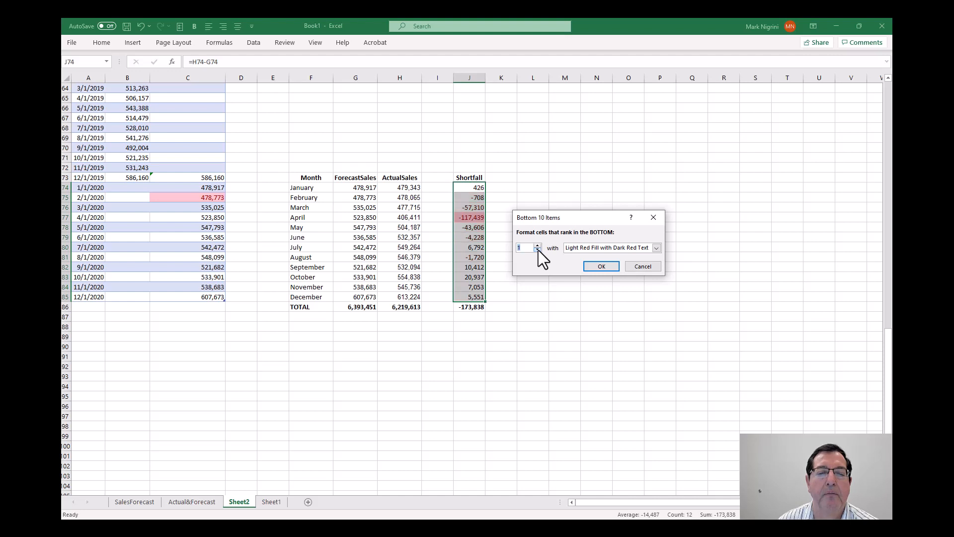
click(601, 266)
click(601, 317)
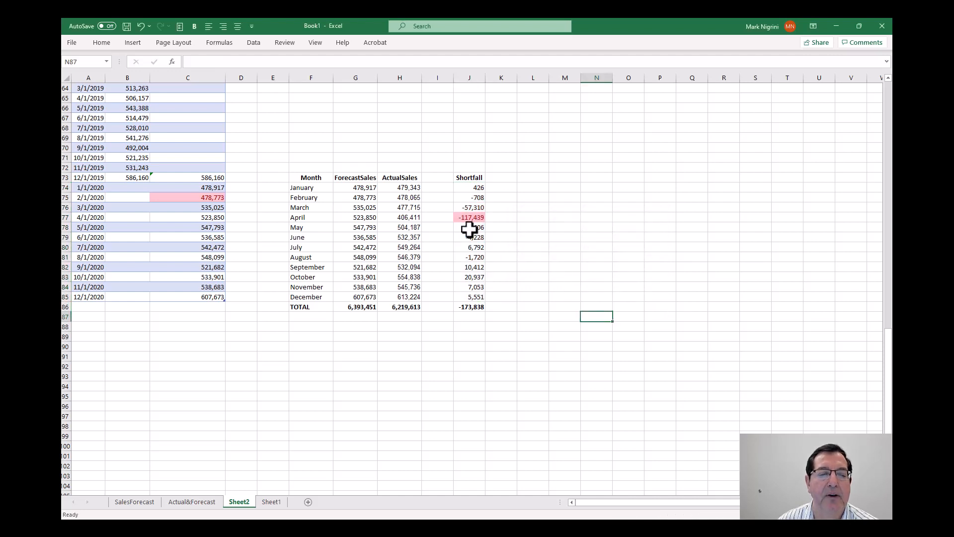
Step: Review the April row in F77:J77, and read requirement 7 on November and December sales in the Case_TimeSeries Word document
drag(315, 220, 469, 217)
key(alt+Tab)
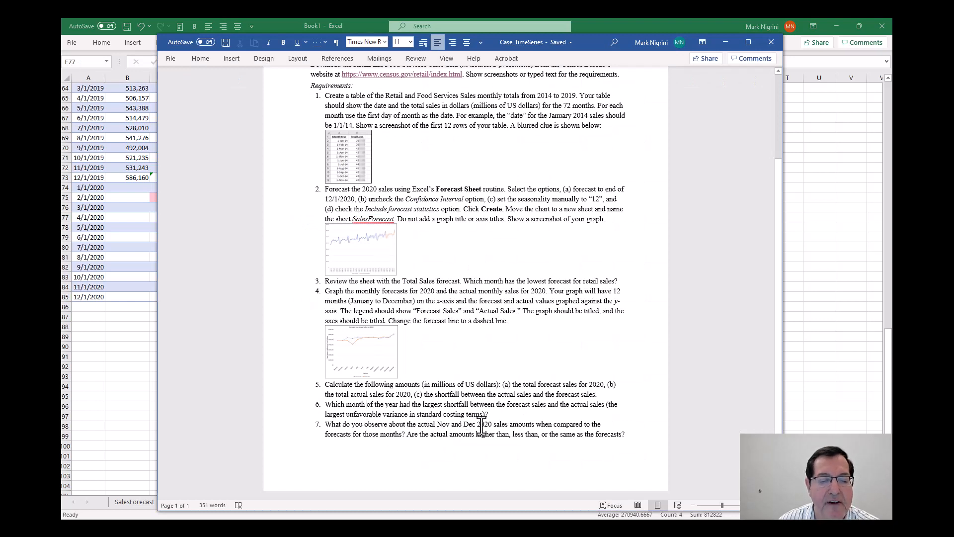
click(726, 41)
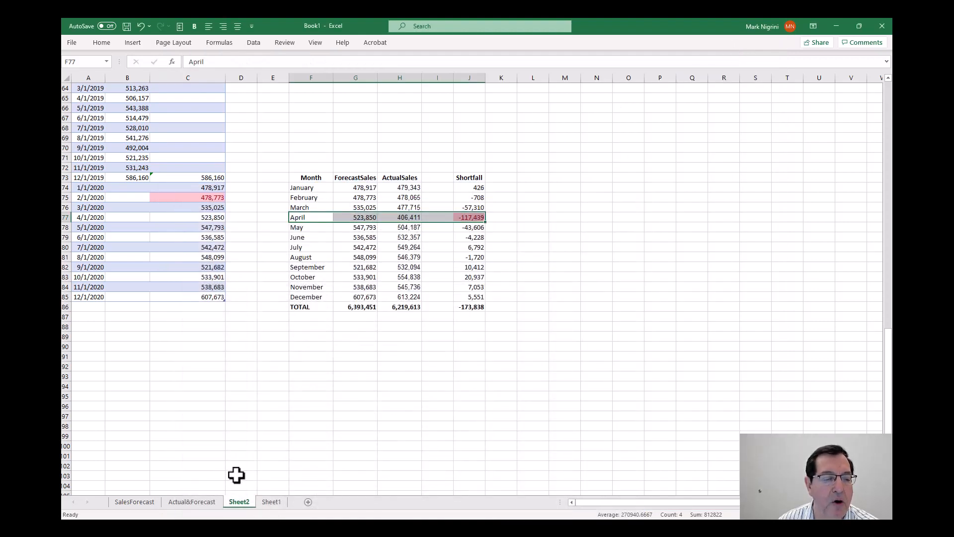
Step: Compare November and December actual sales with the forecasts on the Actual&Forecast chart and in shortfall cells J84:J85 of Sheet2
click(183, 503)
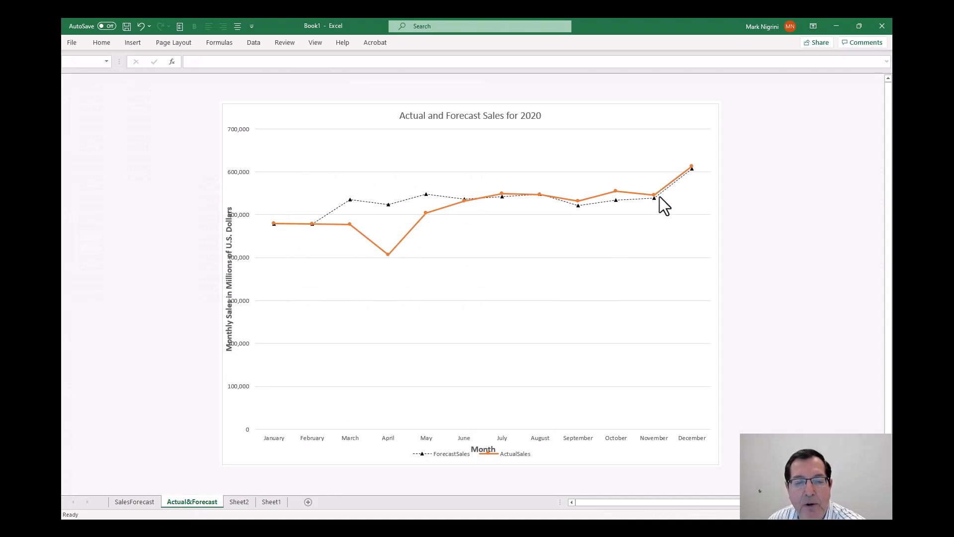
mouse_move(655, 196)
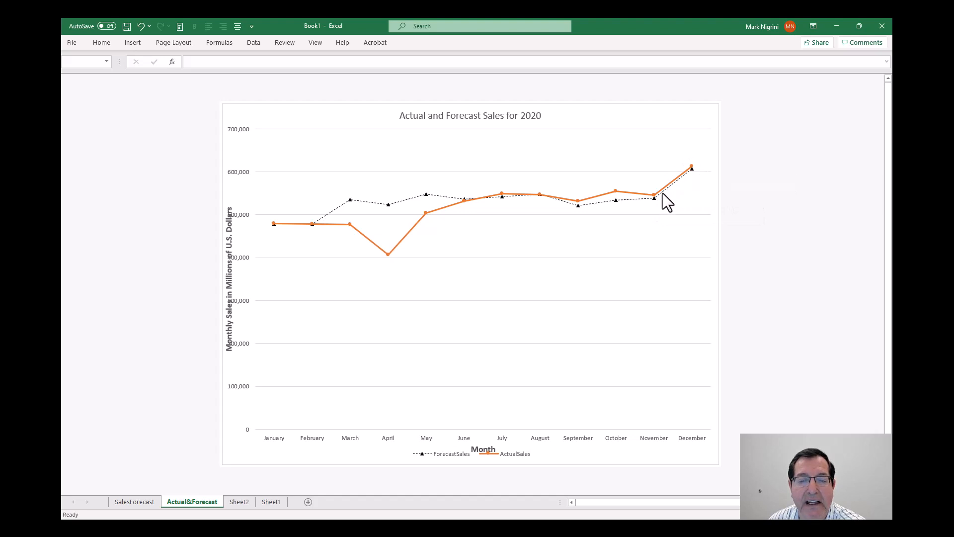
click(244, 500)
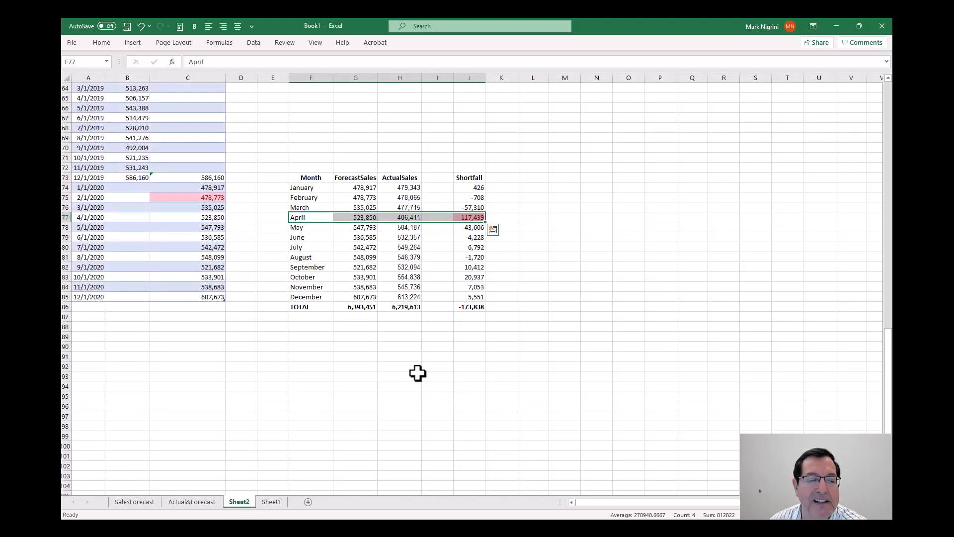
click(473, 288)
drag(473, 291, 473, 297)
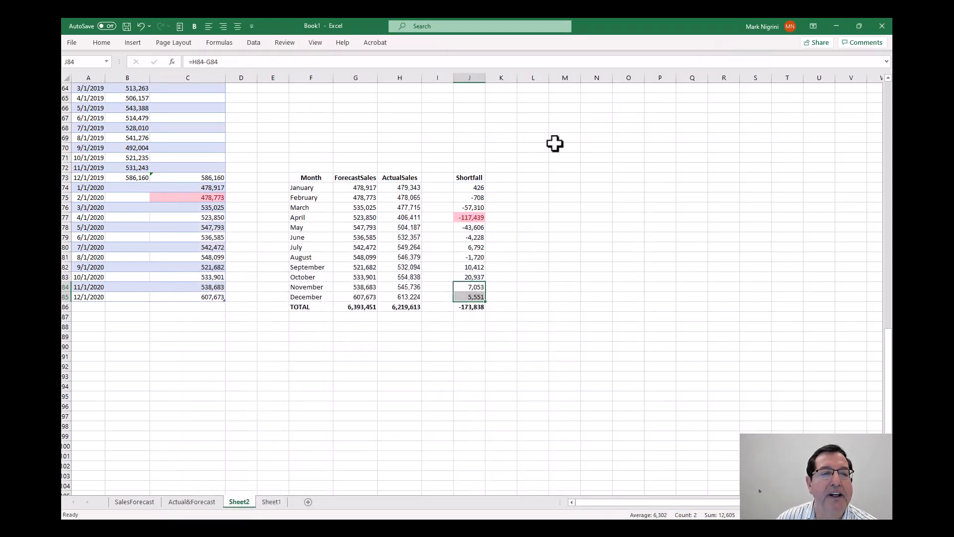
Step: Review the forecast statistics table on Sheet2, inspect the SMAPE formula in H6, and display the data and forecast commands
scroll(566, 268, up, 13)
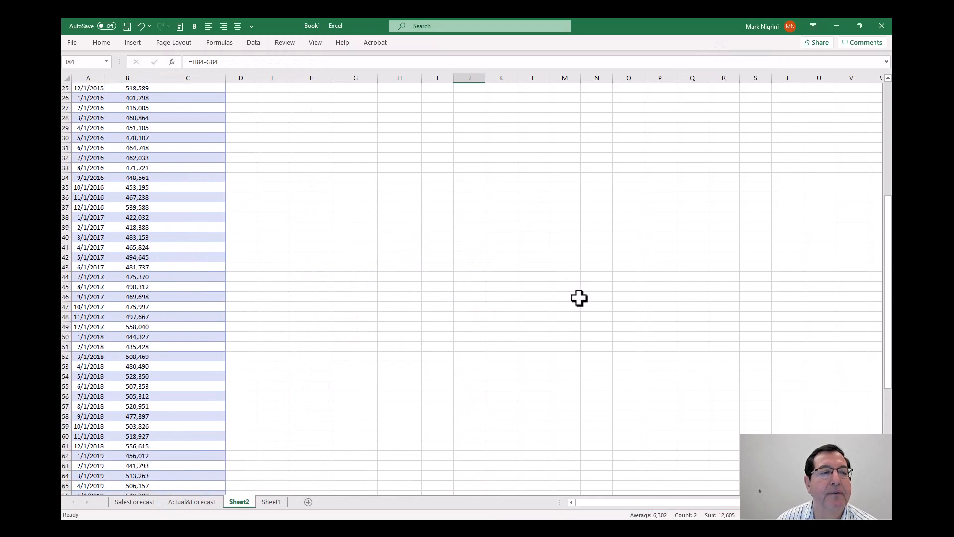
scroll(579, 298, up, 8)
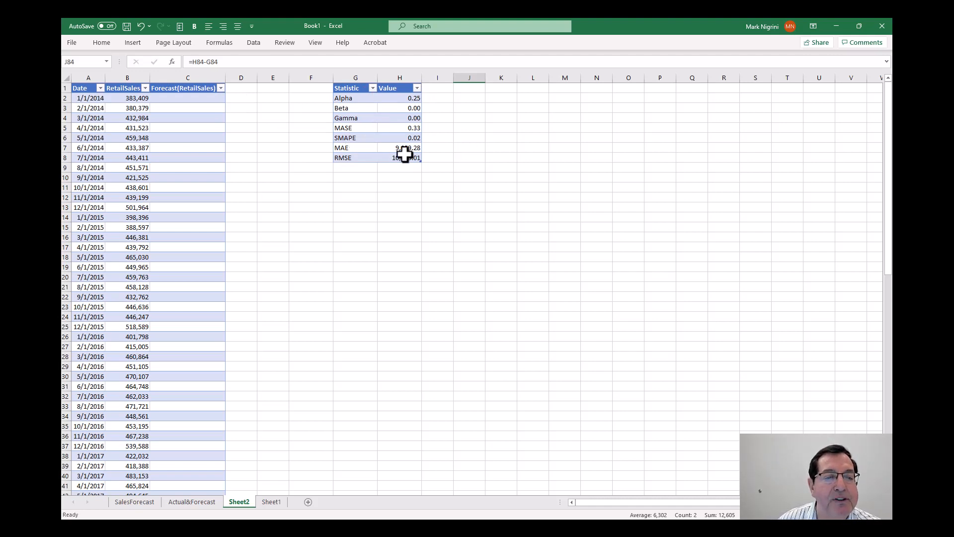
click(413, 137)
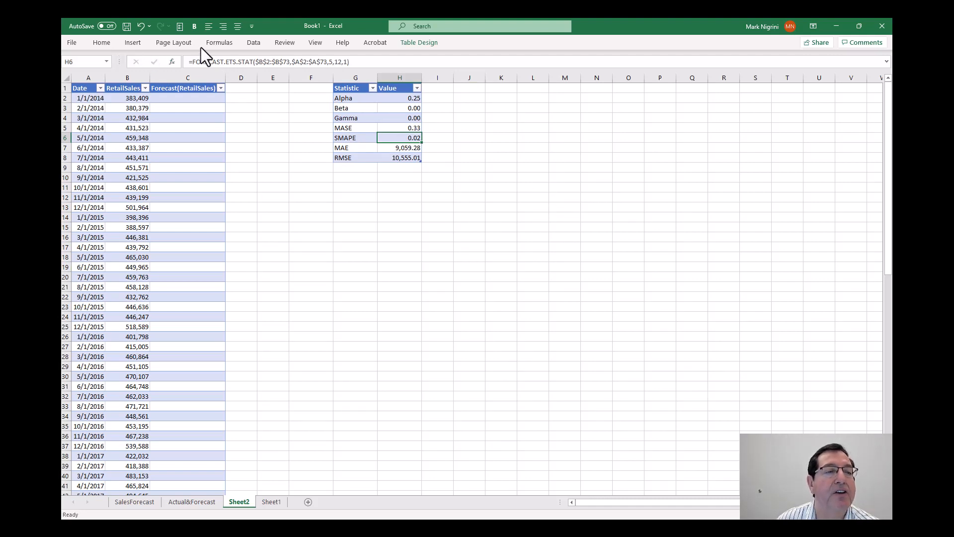
click(252, 42)
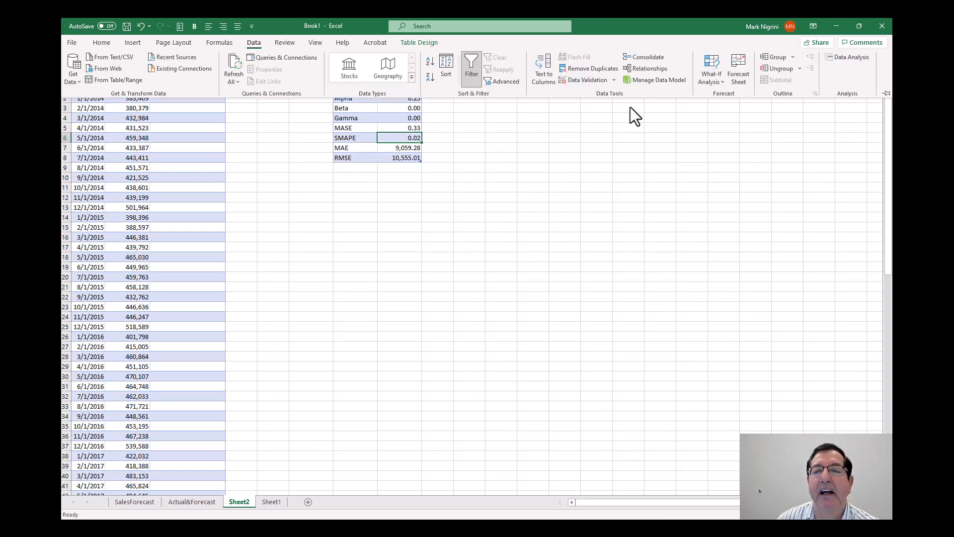